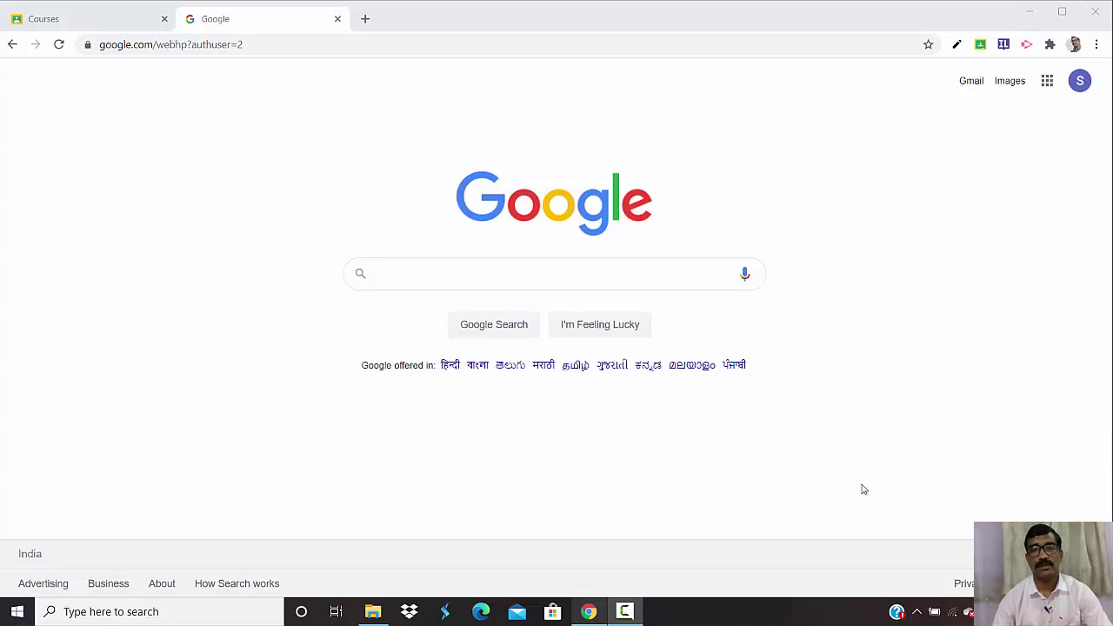
- Search Google for "google classroom" and open the Google Classroom site from the results
{"action": "left_click", "coordinate": [461, 275]}
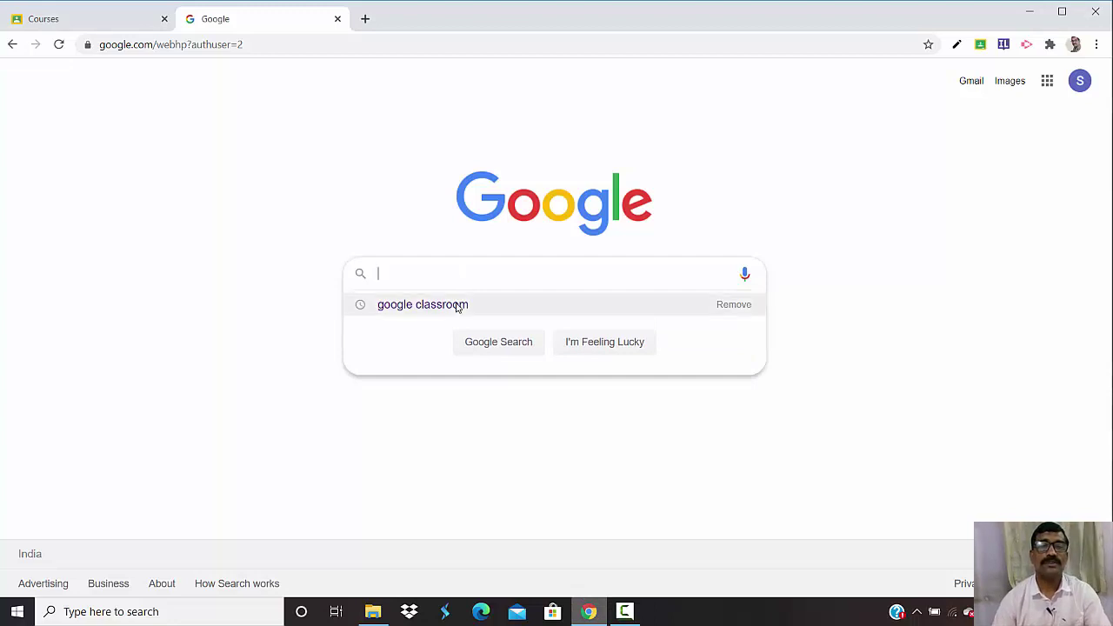
{"action": "left_click", "coordinate": [457, 304]}
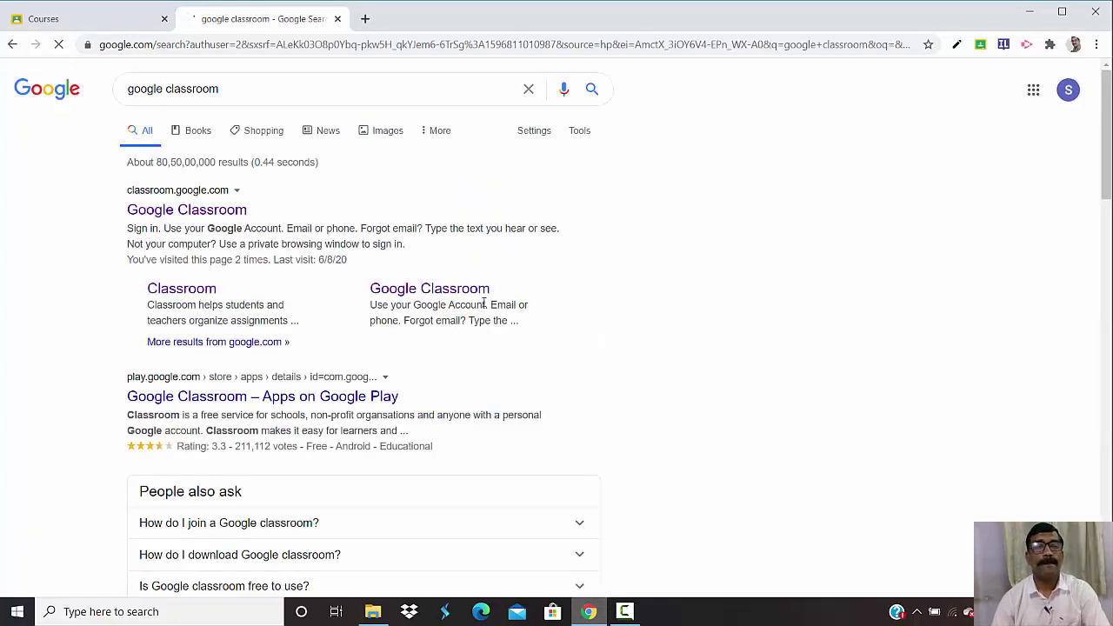
{"action": "left_click", "coordinate": [213, 211]}
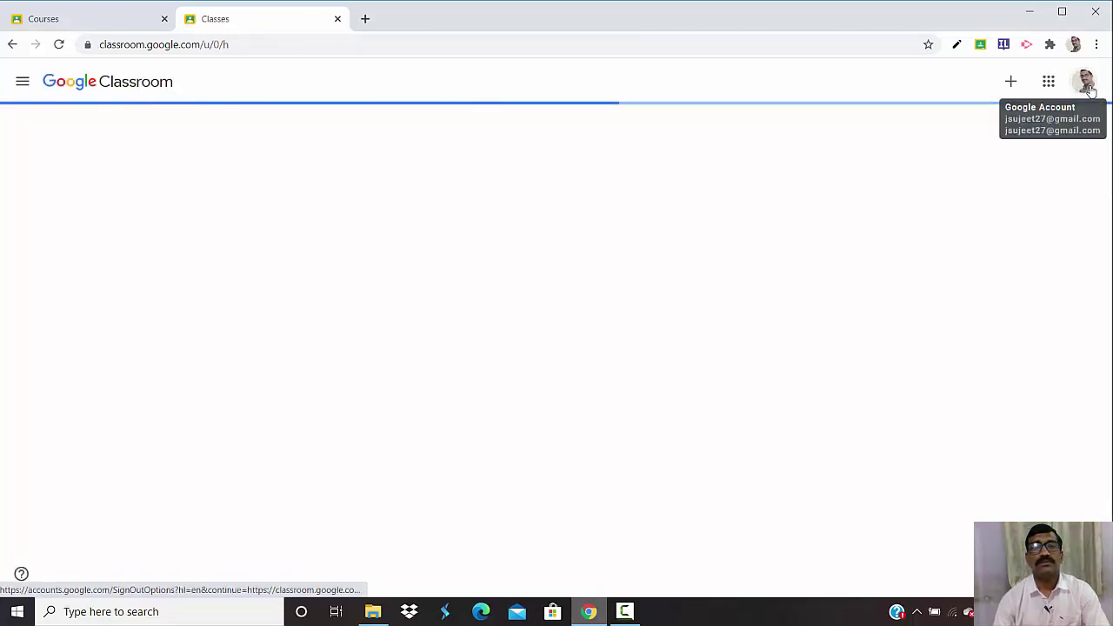
- Switch Classroom to the second listed Google account, closing the old account's page and returning to the already open Courses page
{"action": "left_click", "coordinate": [1086, 83]}
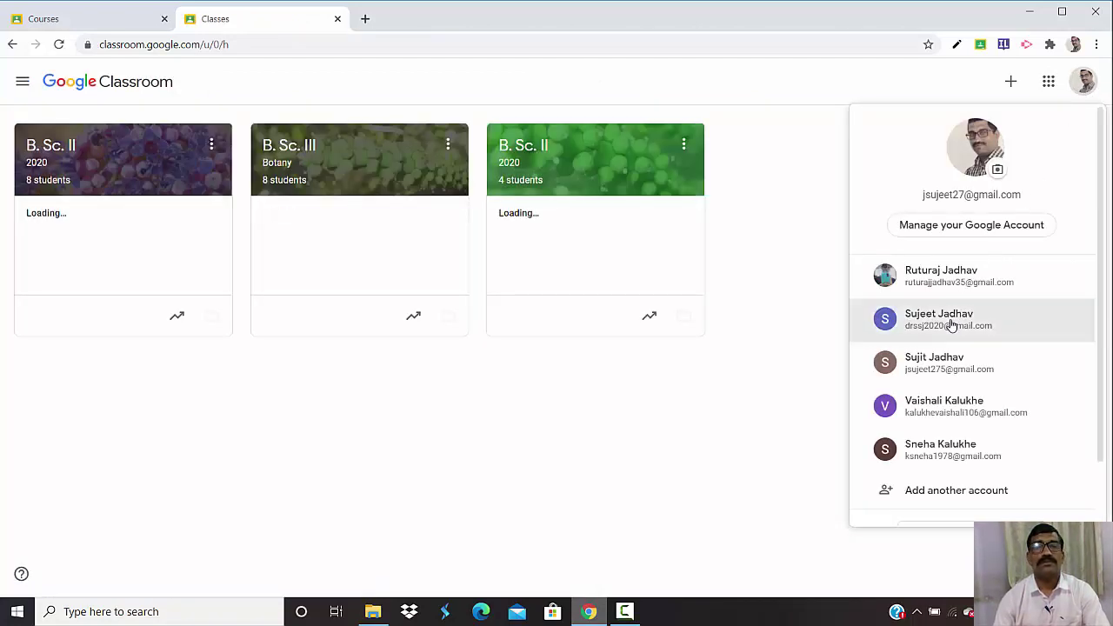
{"action": "left_click", "coordinate": [950, 322]}
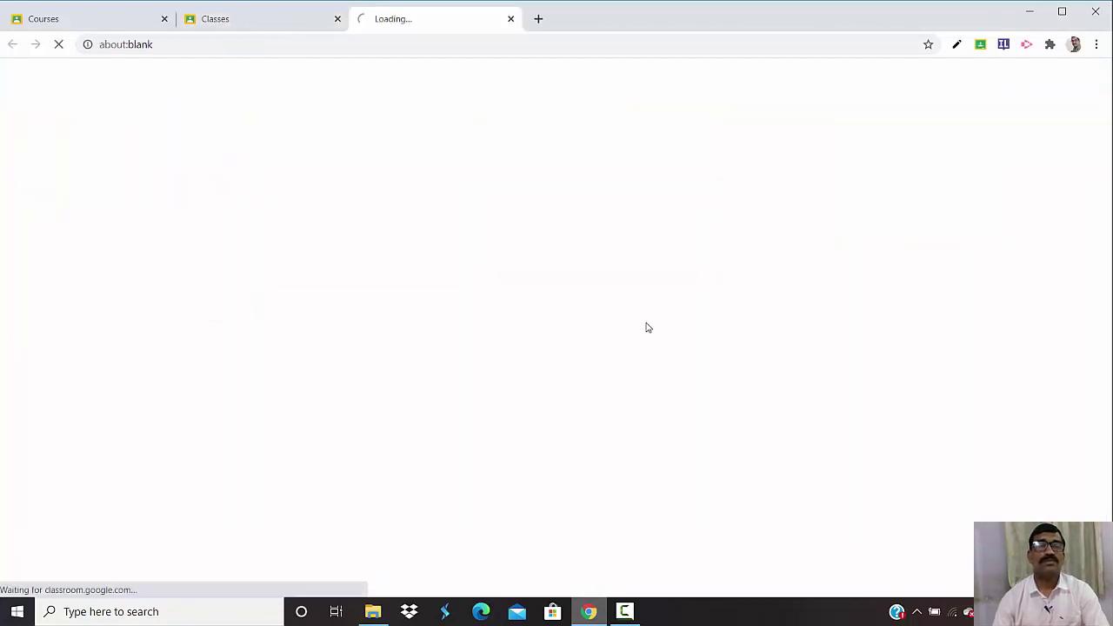
{"action": "left_click", "coordinate": [338, 18]}
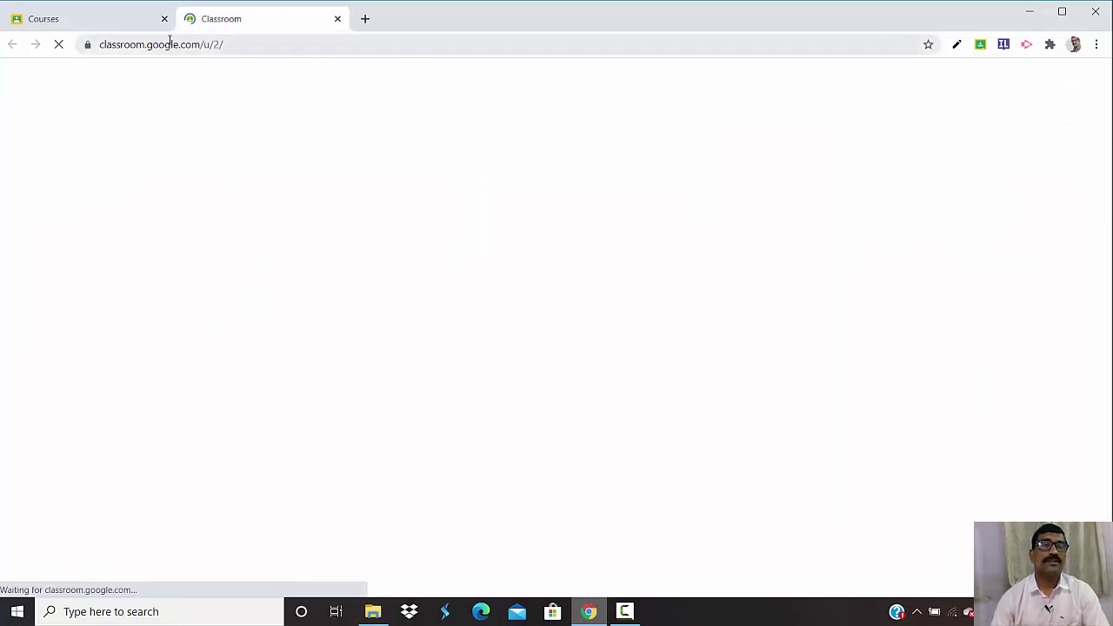
{"action": "left_click", "coordinate": [116, 19]}
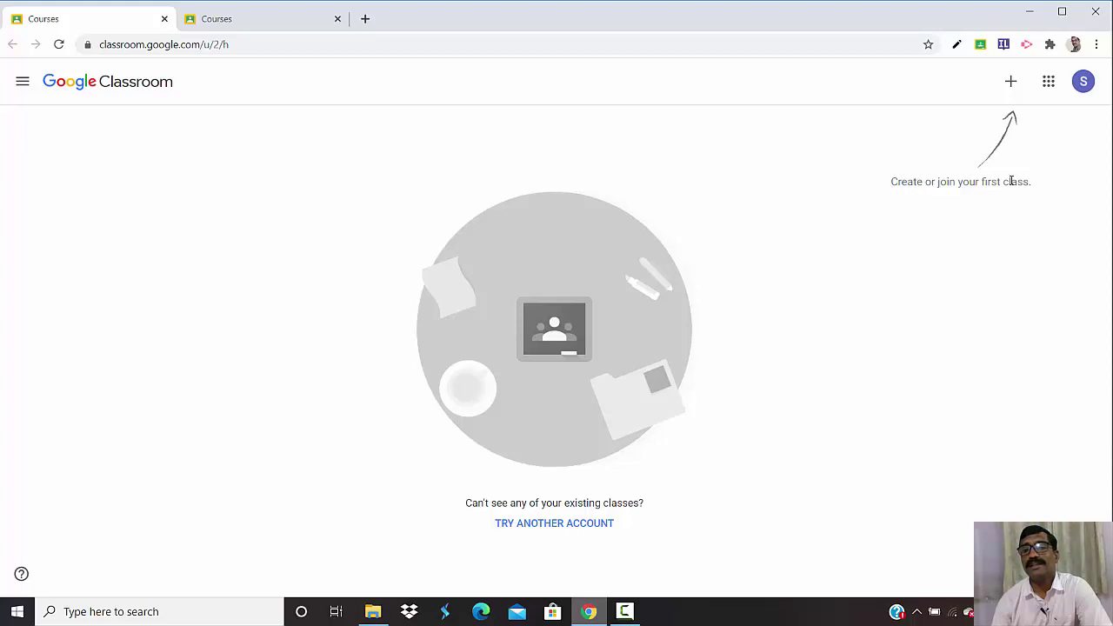
- Start creating a class and accept the notice about not using Classroom at a school or university with students
{"action": "left_click", "coordinate": [1012, 83]}
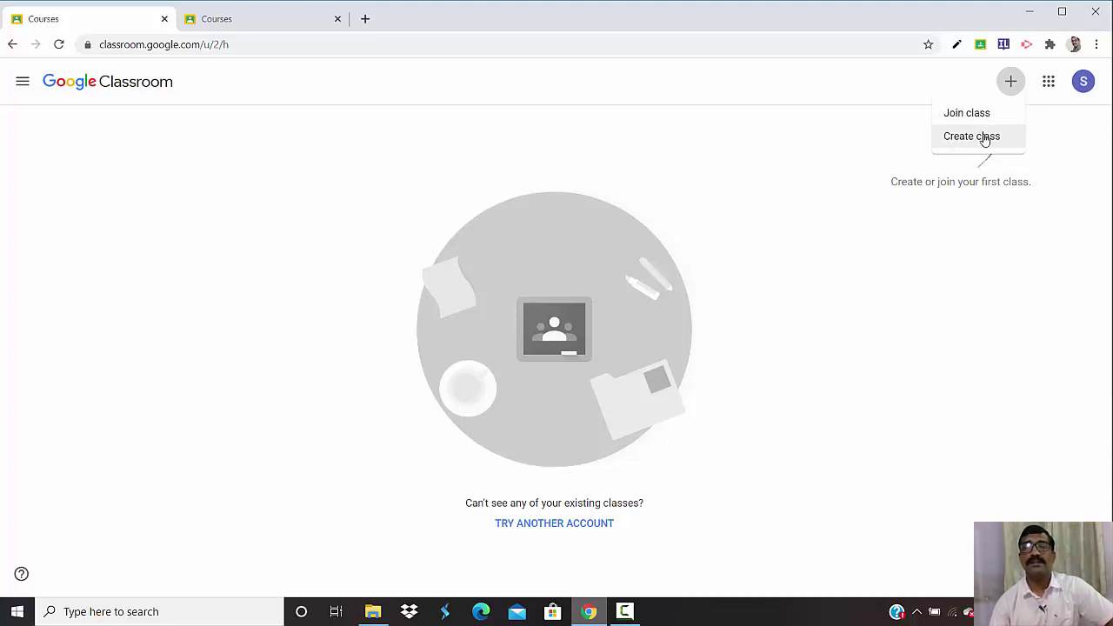
{"action": "left_click", "coordinate": [984, 139]}
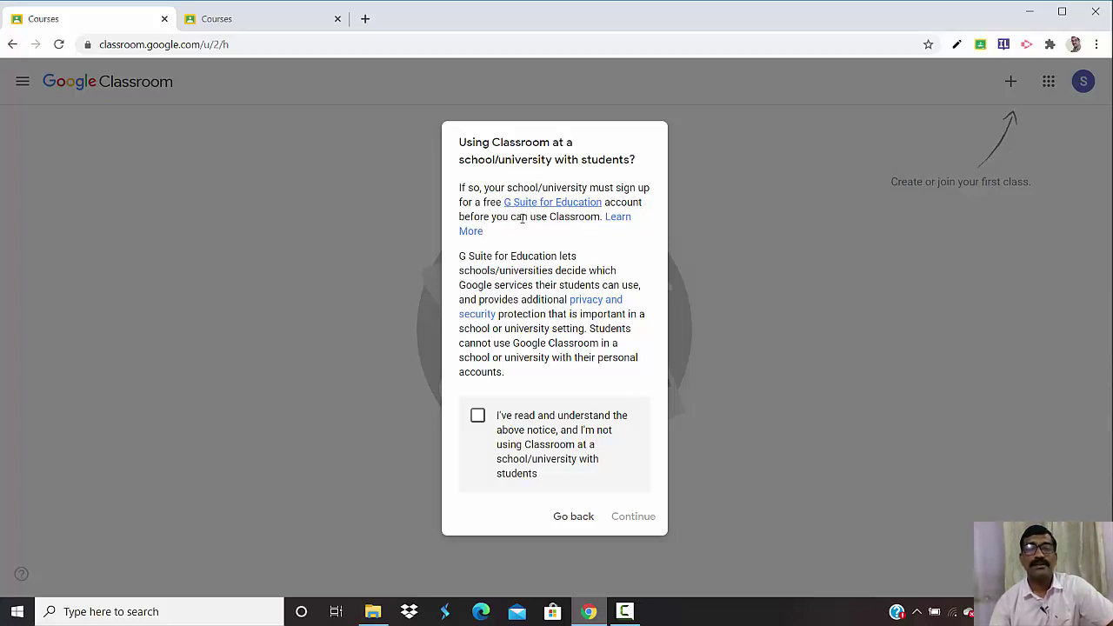
{"action": "left_click", "coordinate": [477, 418]}
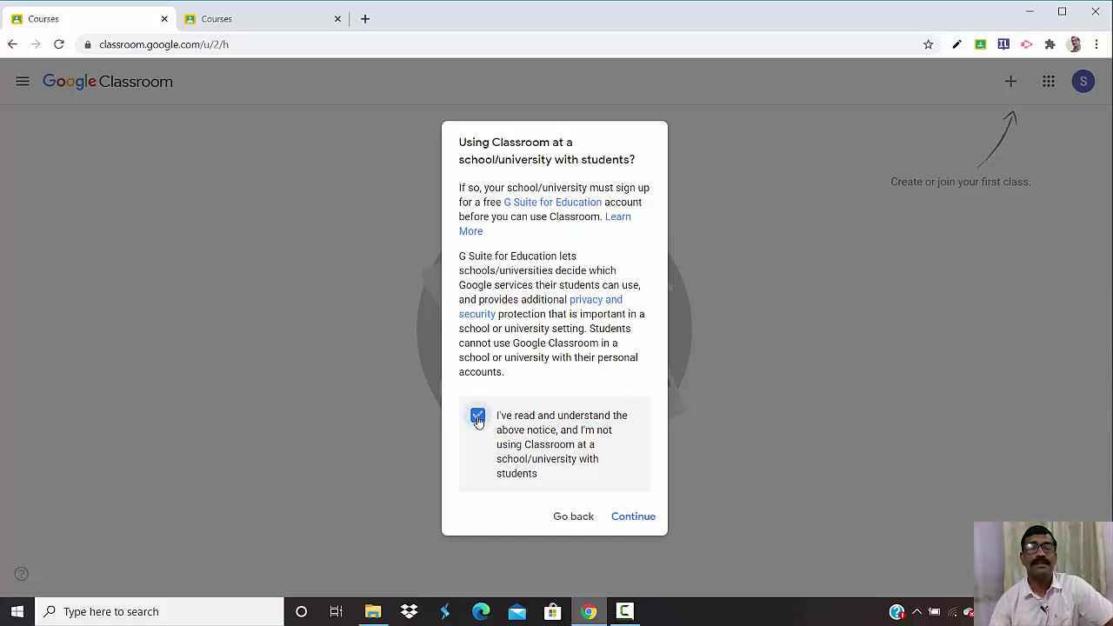
{"action": "left_click", "coordinate": [641, 516]}
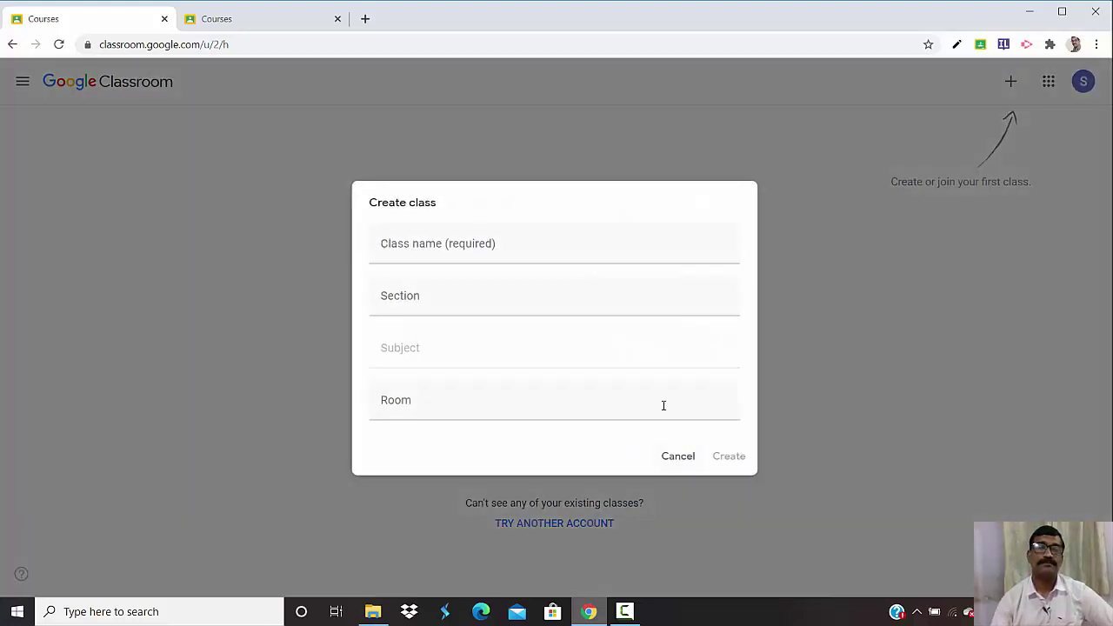
- Name the new class "B. Sc. I" and set its section to "Sem. I"
{"action": "left_click", "coordinate": [409, 252]}
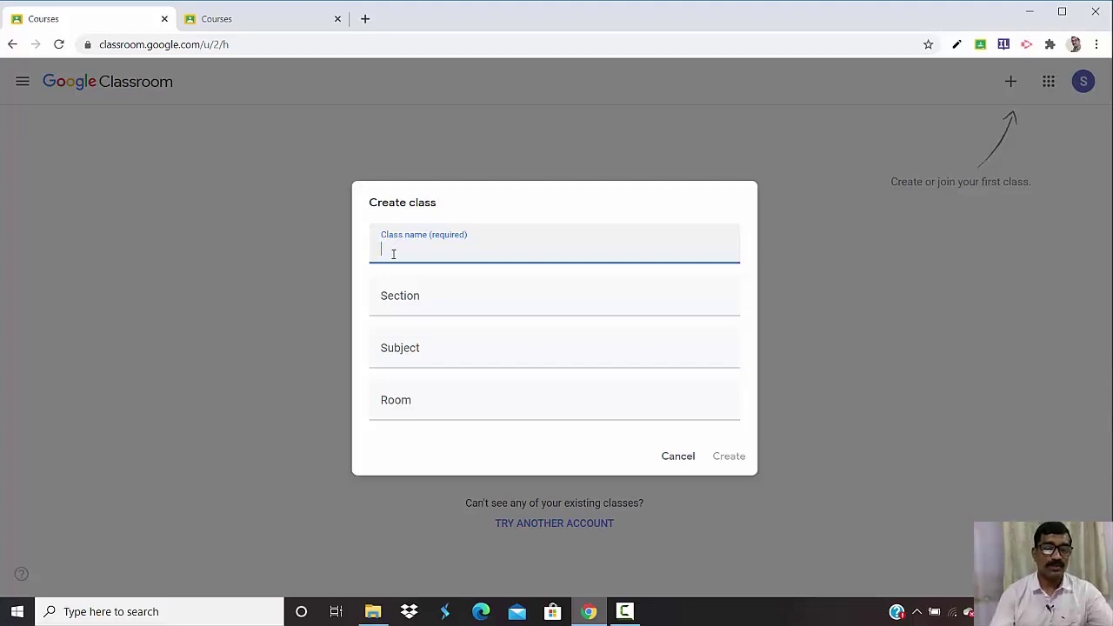
{"action": "type", "text": "B.Sc"}
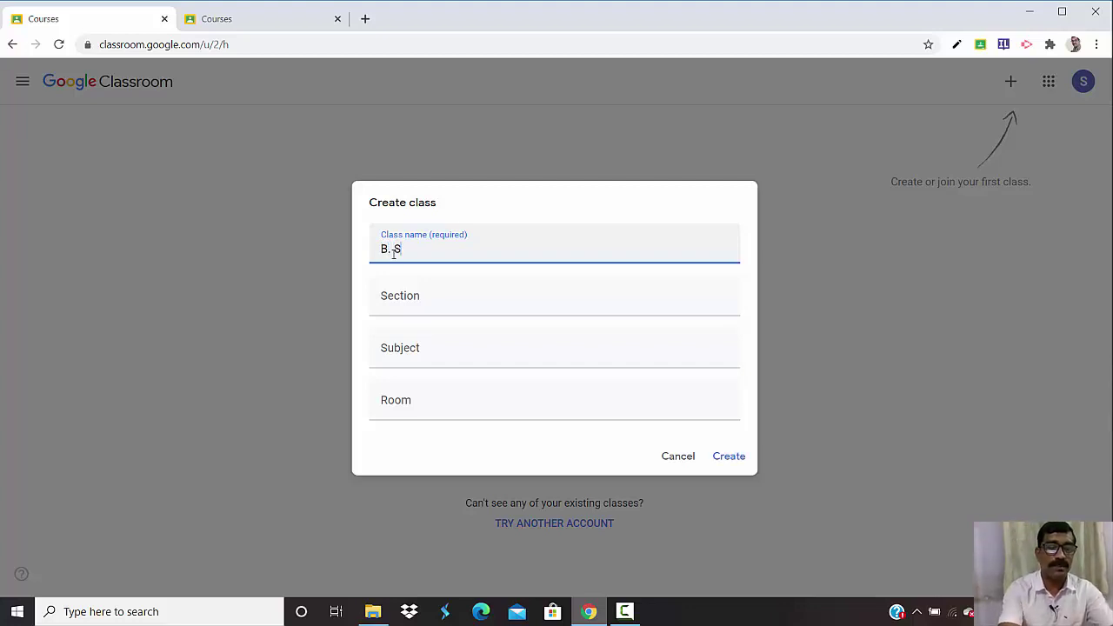
{"action": "type", "text": ". I"}
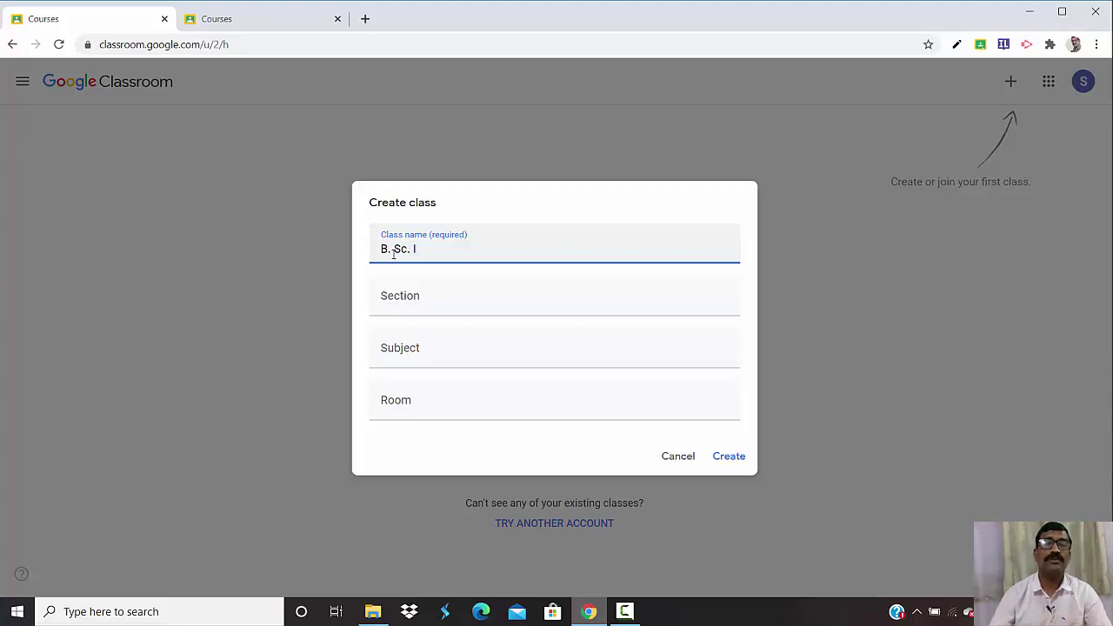
{"action": "left_click", "coordinate": [414, 303]}
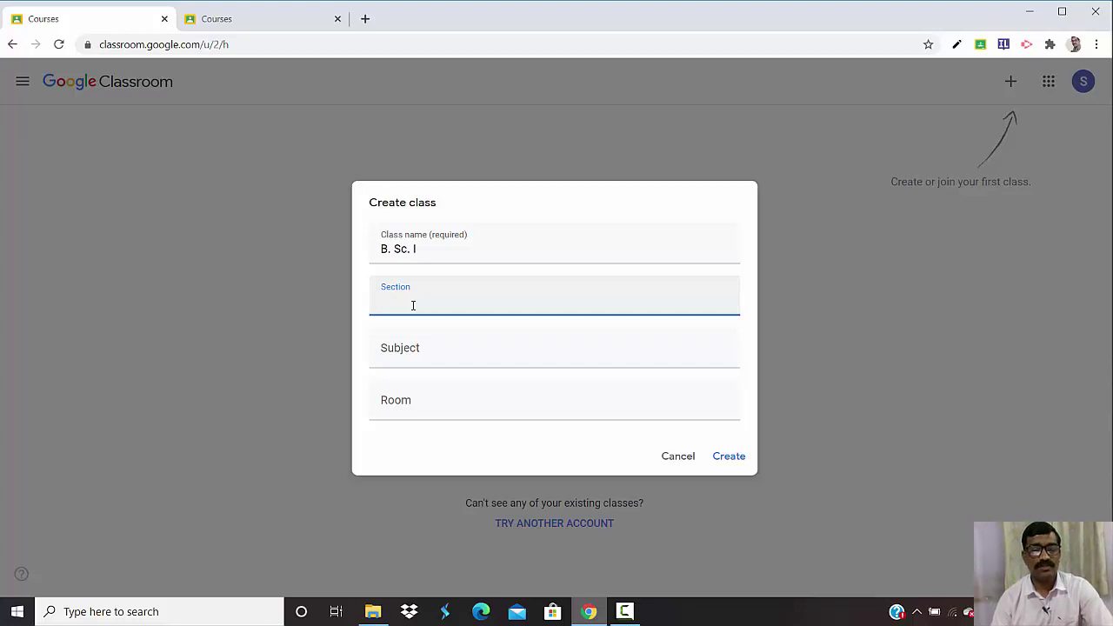
{"action": "type", "text": "Se"}
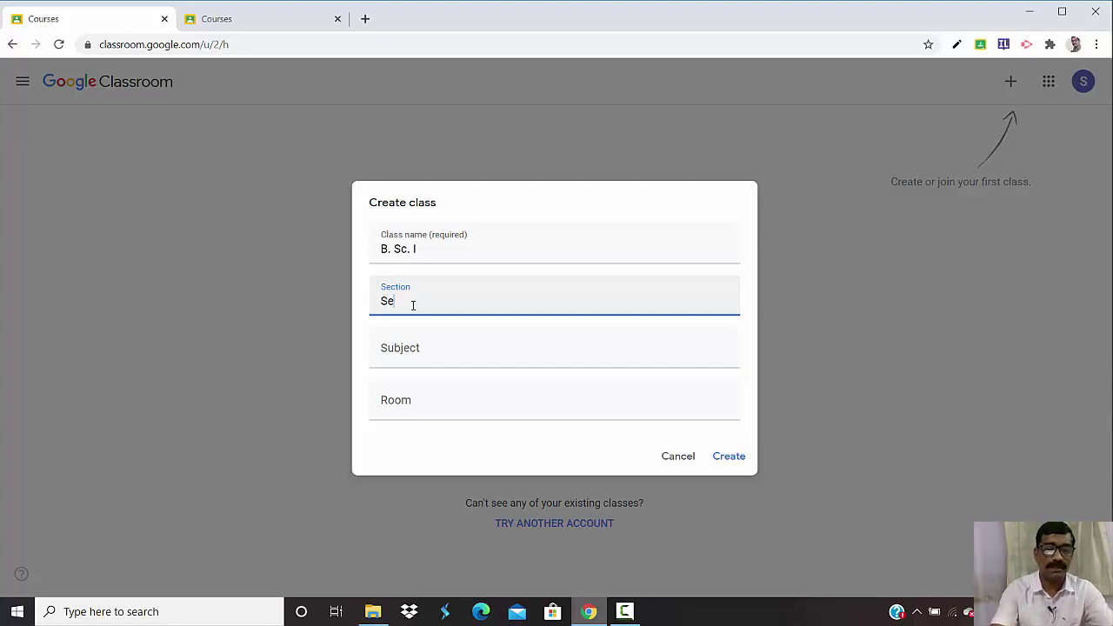
{"action": "type", "text": "m."}
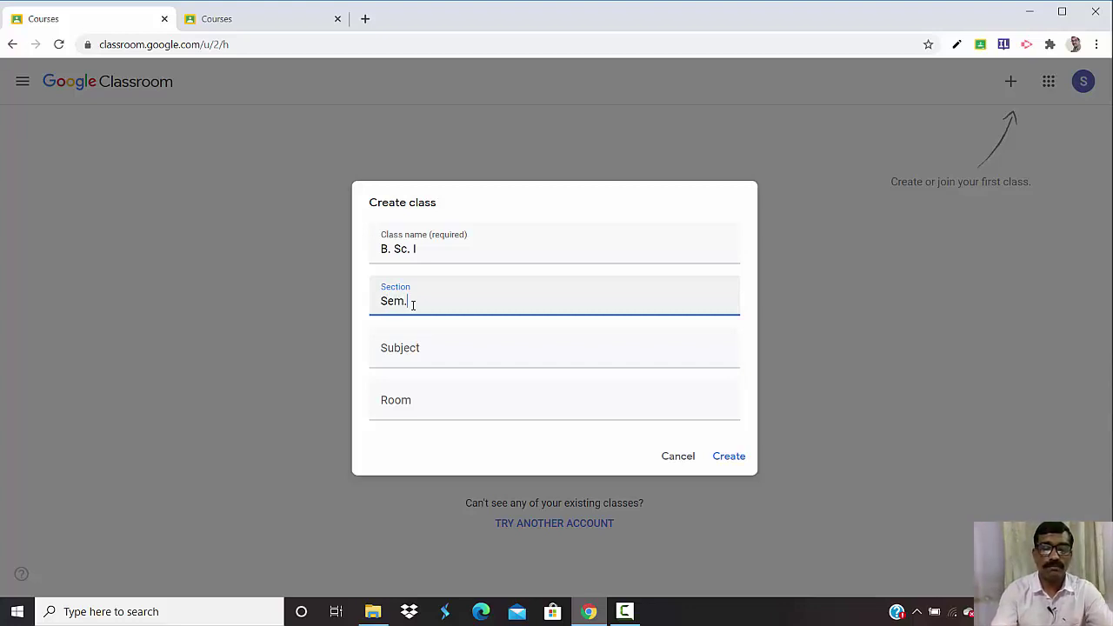
{"action": "type", "text": " I"}
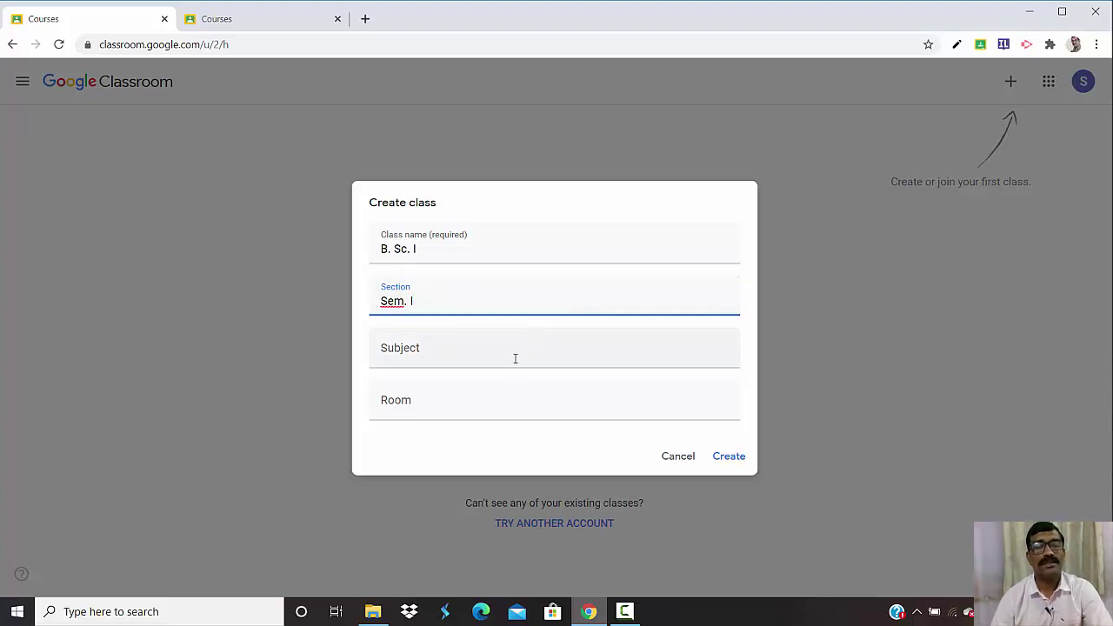
- Set the subject to Botany and the room to 10, create the class and dismiss the student invitation tip
{"action": "left_click", "coordinate": [408, 357]}
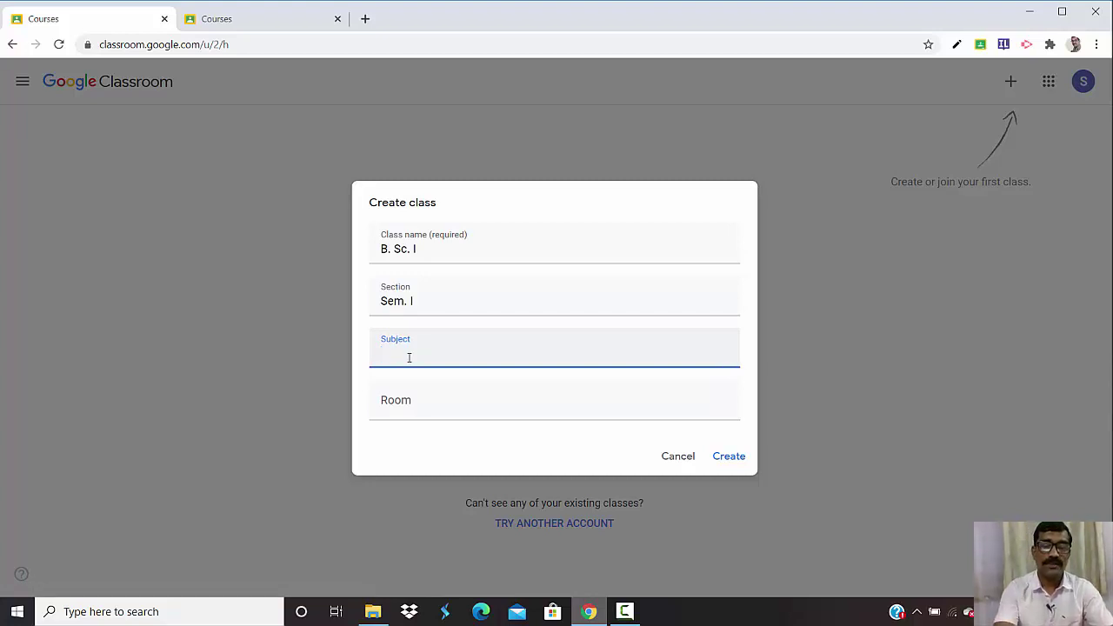
{"action": "type", "text": "Botany"}
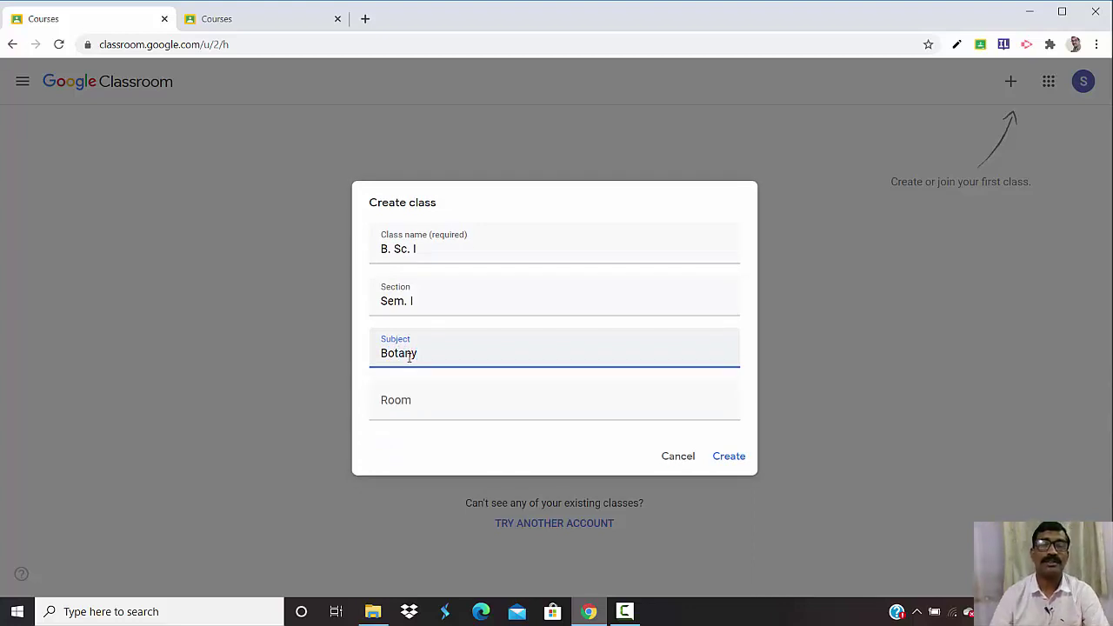
{"action": "left_click", "coordinate": [414, 401]}
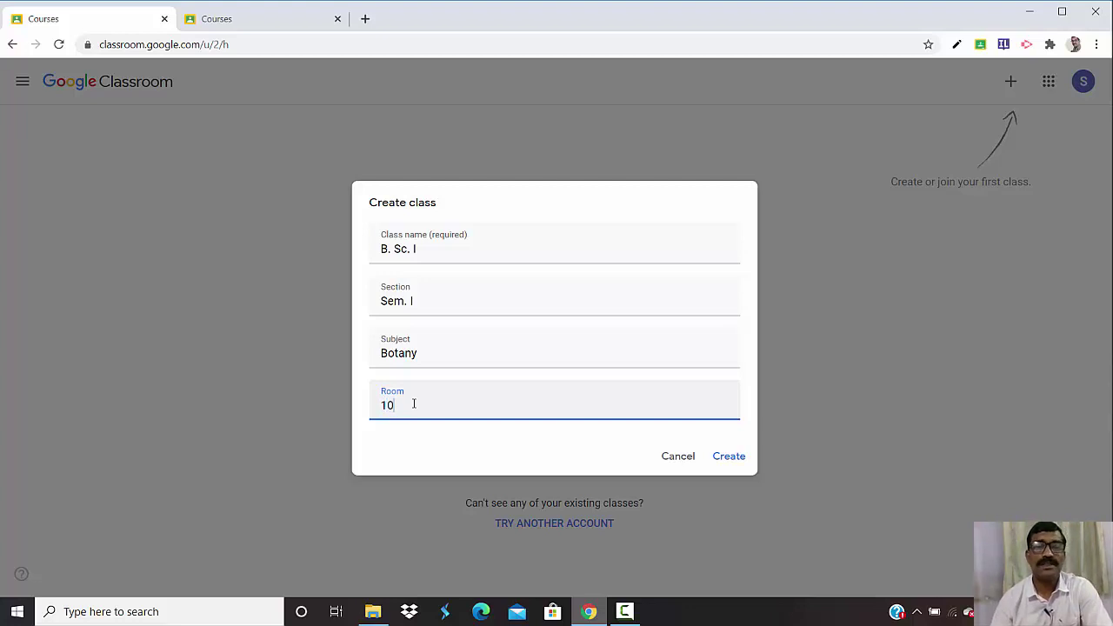
{"action": "left_click", "coordinate": [731, 457]}
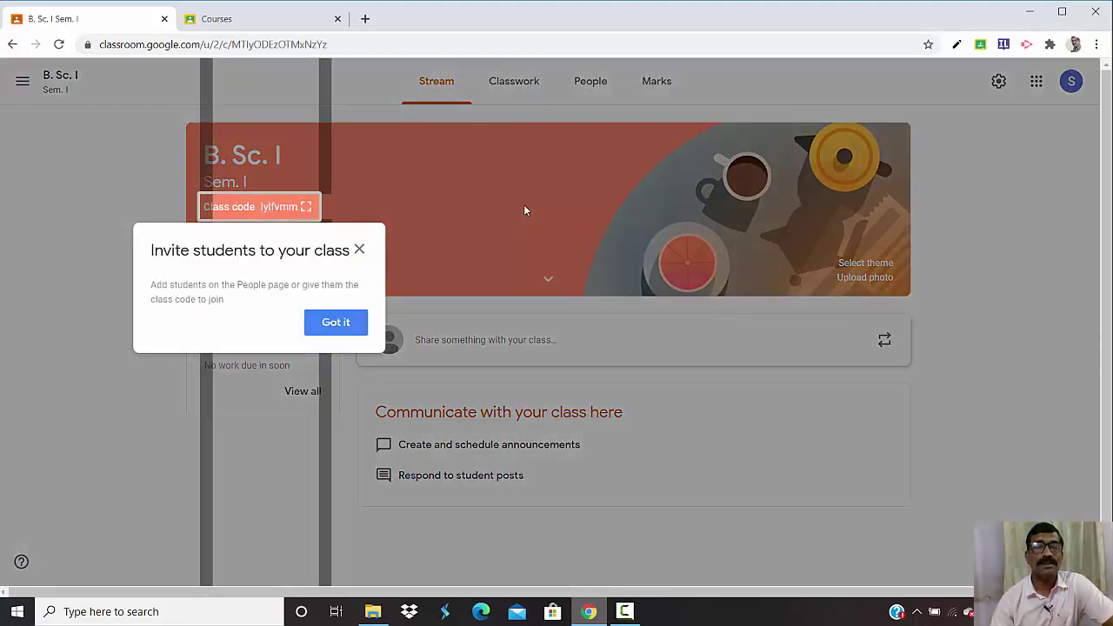
{"action": "left_click", "coordinate": [334, 330]}
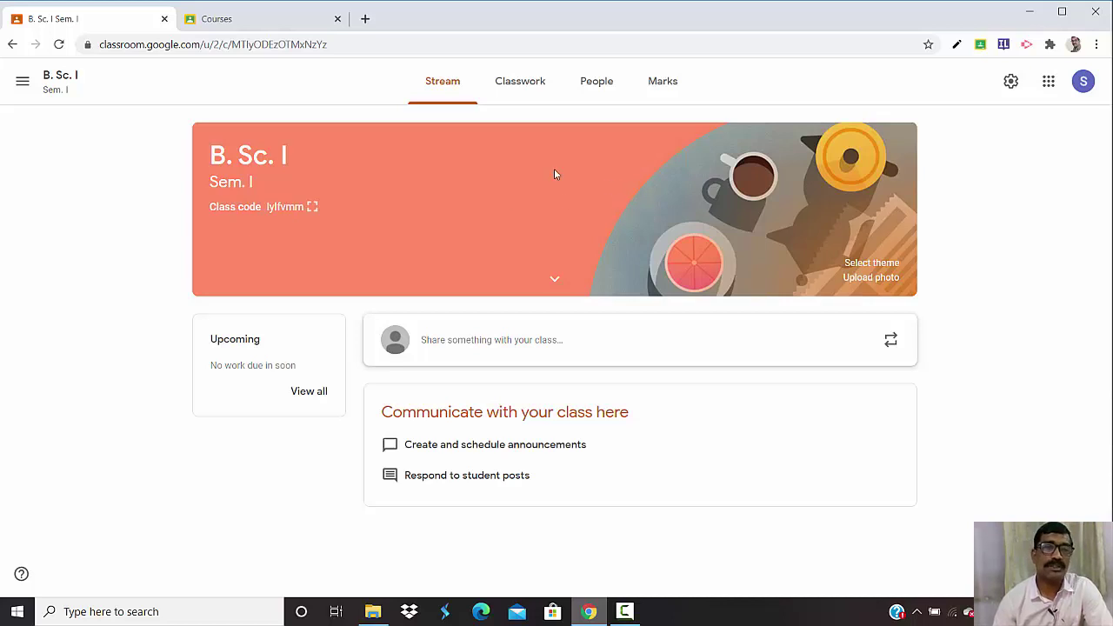
- Open the class theme gallery and look over the header images in the General category
{"action": "left_click", "coordinate": [871, 263]}
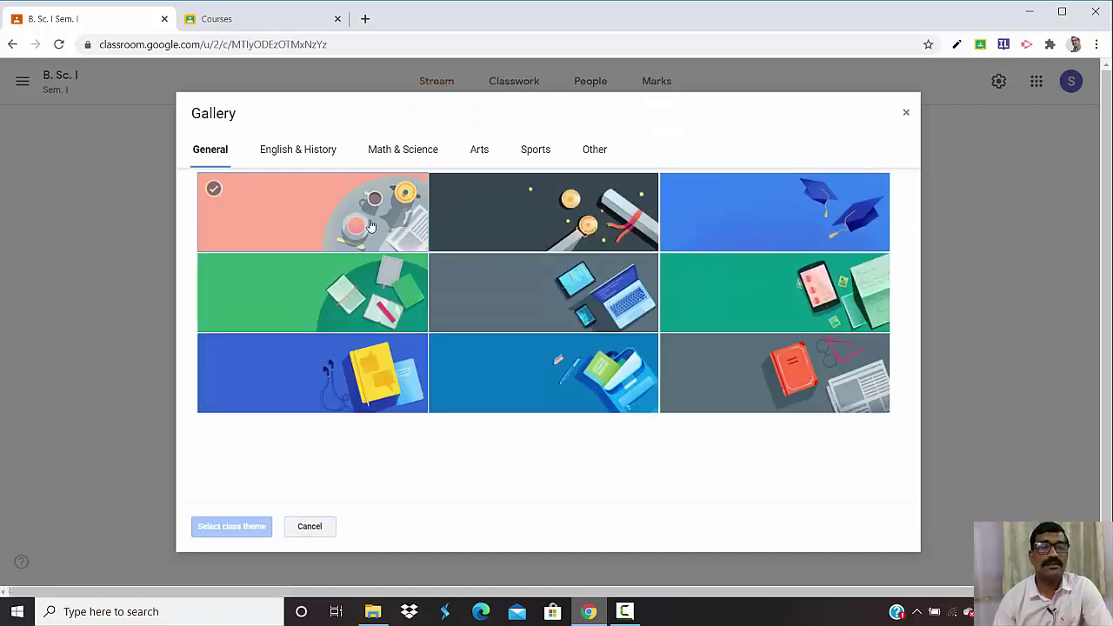
{"action": "left_click", "coordinate": [710, 219]}
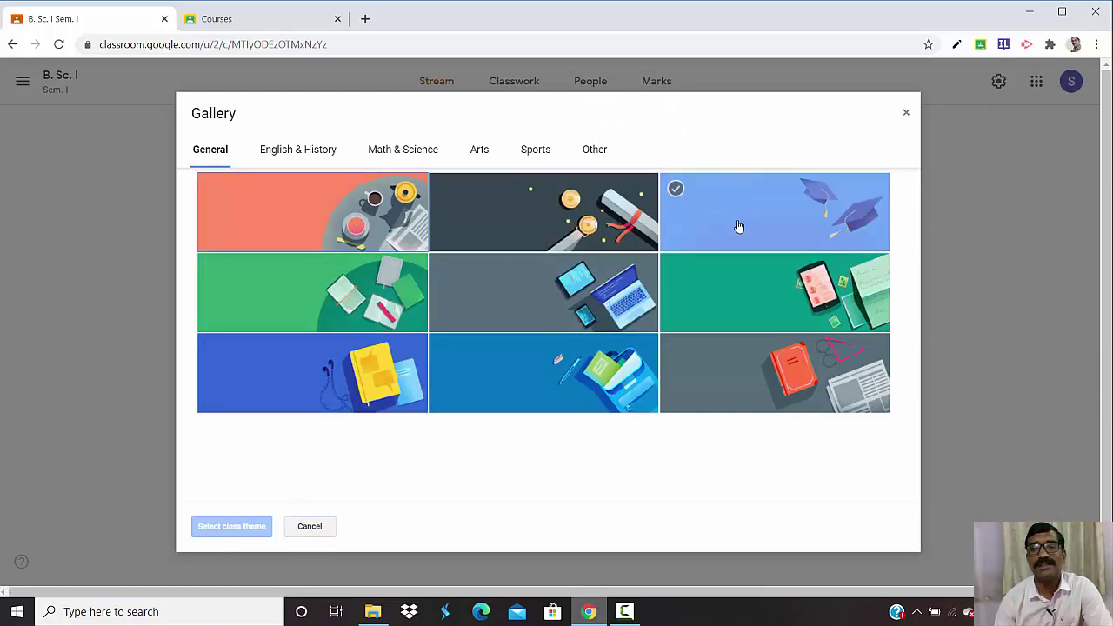
{"action": "left_click", "coordinate": [364, 218]}
{"action": "left_click", "coordinate": [543, 217]}
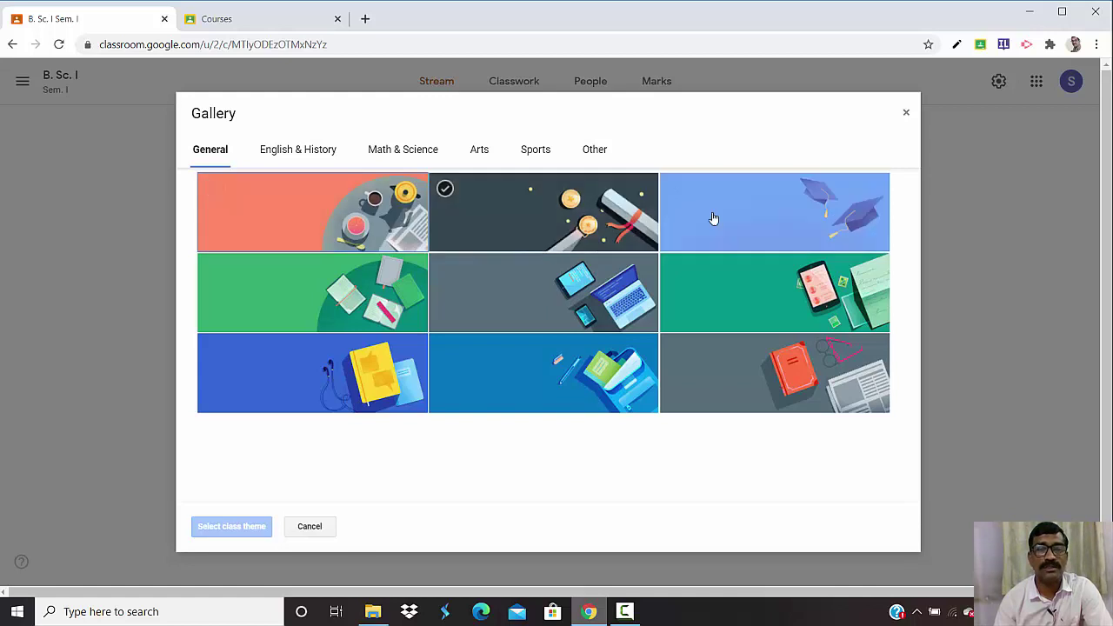
{"action": "left_click", "coordinate": [710, 216]}
{"action": "left_click", "coordinate": [720, 393]}
{"action": "left_click", "coordinate": [543, 374]}
{"action": "left_click", "coordinate": [313, 374]}
{"action": "left_click", "coordinate": [313, 212]}
{"action": "left_click", "coordinate": [708, 223]}
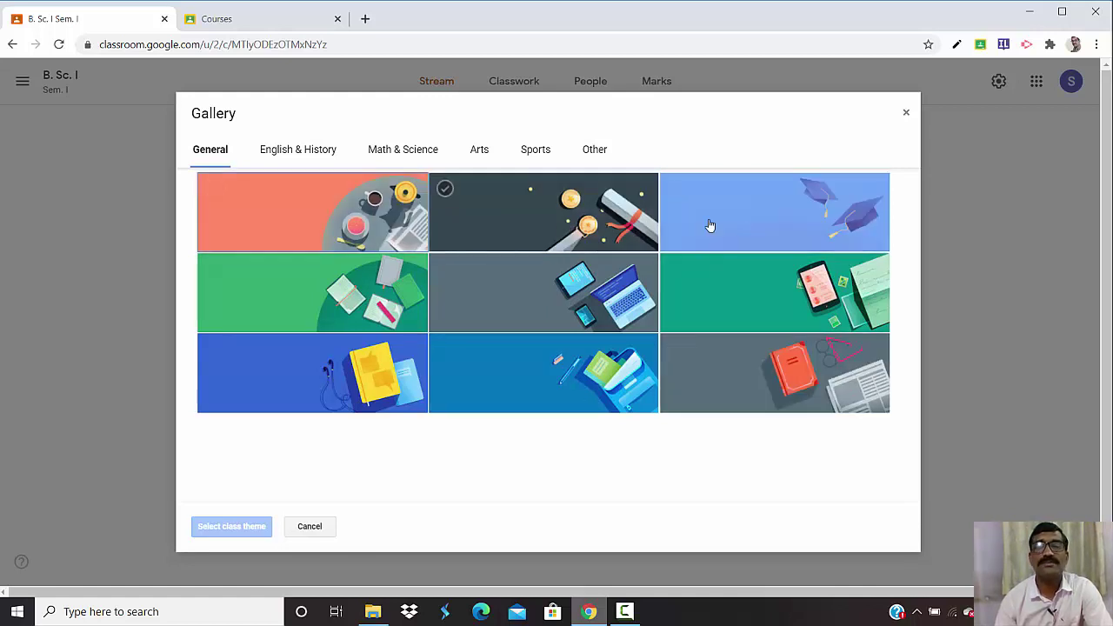
{"action": "left_click", "coordinate": [747, 389]}
{"action": "left_click", "coordinate": [273, 261]}
{"action": "left_click", "coordinate": [313, 212]}
{"action": "left_click", "coordinate": [543, 217]}
{"action": "left_click", "coordinate": [695, 213]}
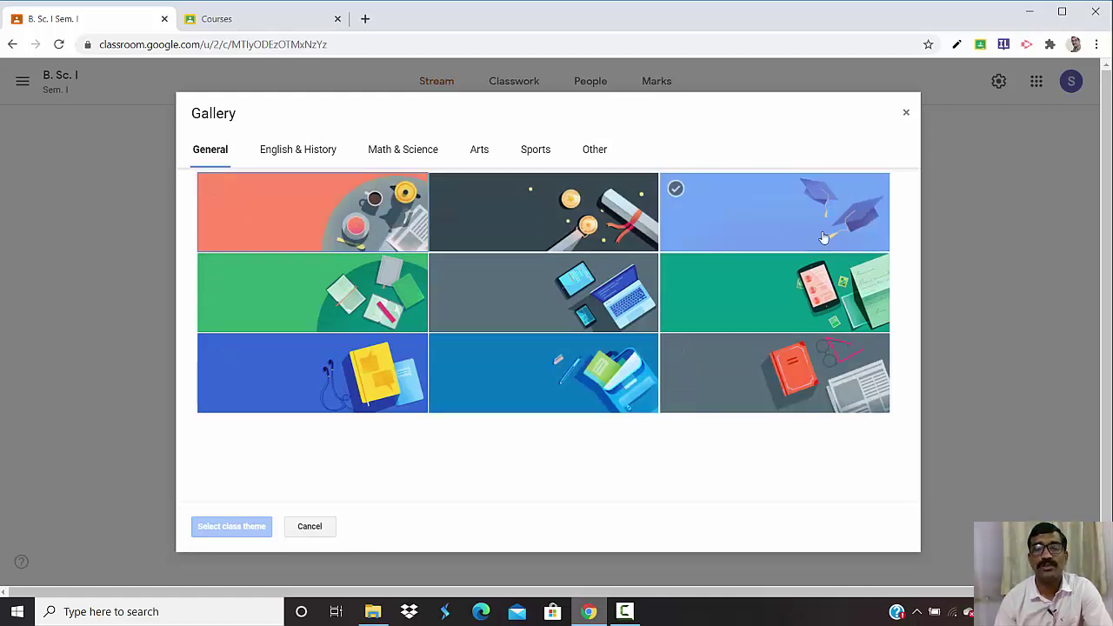
{"action": "left_click", "coordinate": [773, 287]}
{"action": "left_click", "coordinate": [782, 366]}
{"action": "left_click", "coordinate": [608, 361]}
{"action": "left_click", "coordinate": [365, 365]}
{"action": "left_click", "coordinate": [295, 286]}
{"action": "left_click", "coordinate": [278, 213]}
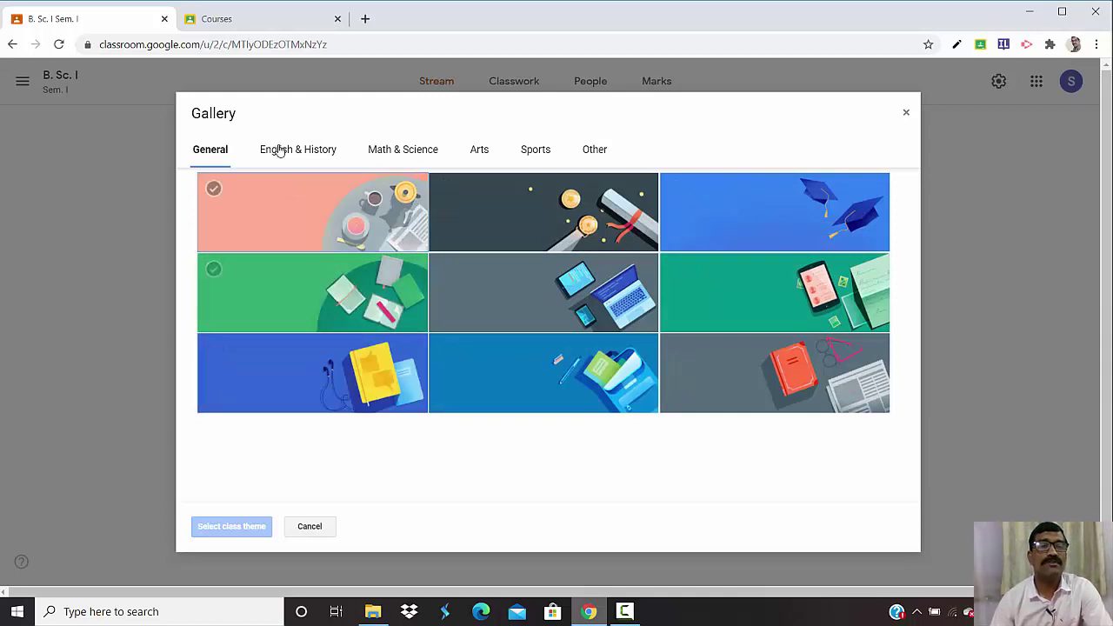
- Look over the class theme images in the English & History, Math & Science and Arts categories
{"action": "left_click", "coordinate": [306, 158]}
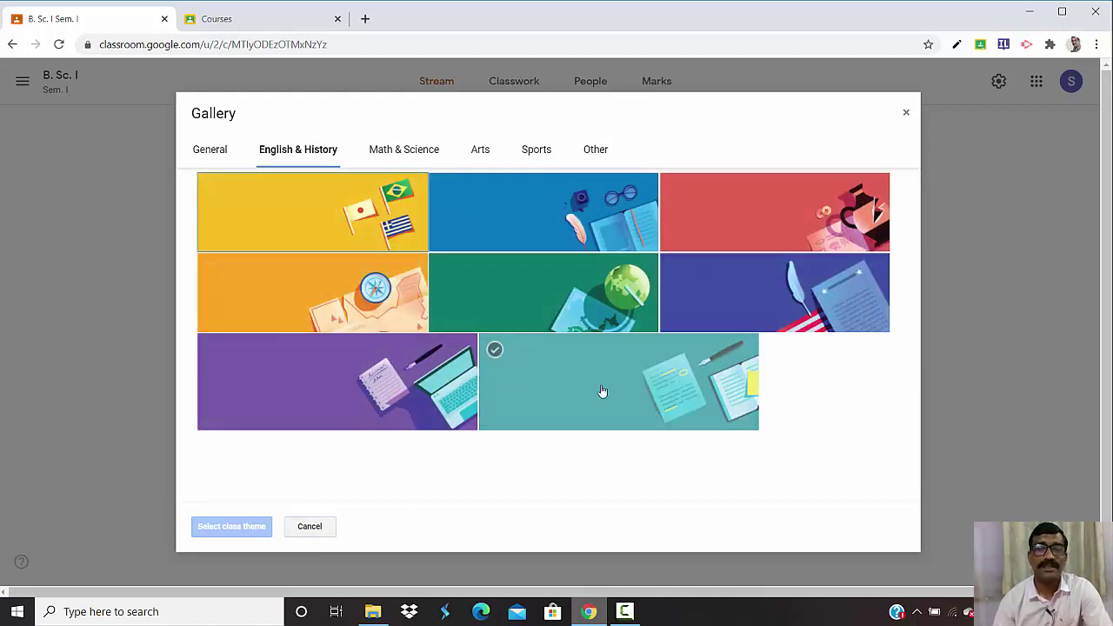
{"action": "left_click", "coordinate": [412, 156]}
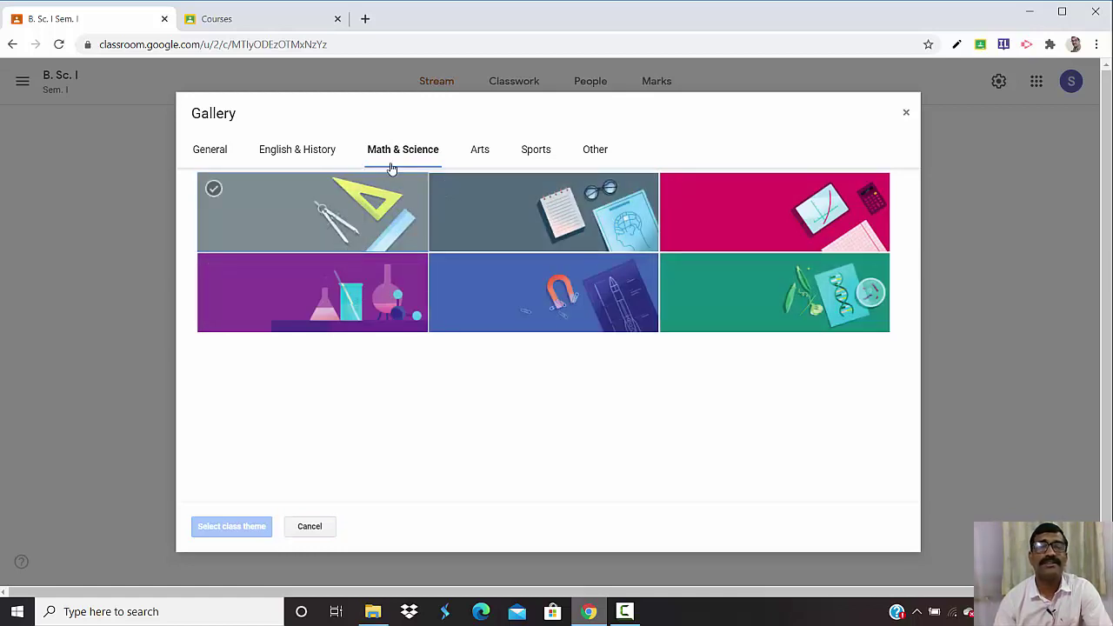
{"action": "left_click", "coordinate": [480, 151]}
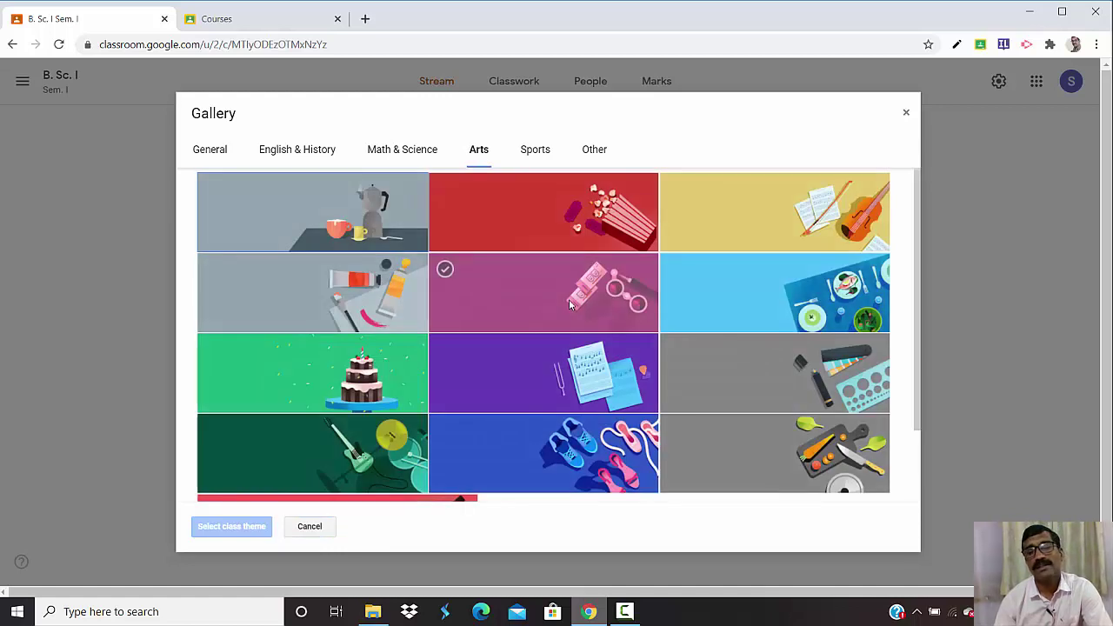
{"action": "scroll", "coordinate": [567, 303], "scroll_direction": "down", "scroll_amount": 1}
{"action": "scroll", "coordinate": [567, 302], "scroll_direction": "down", "scroll_amount": 2}
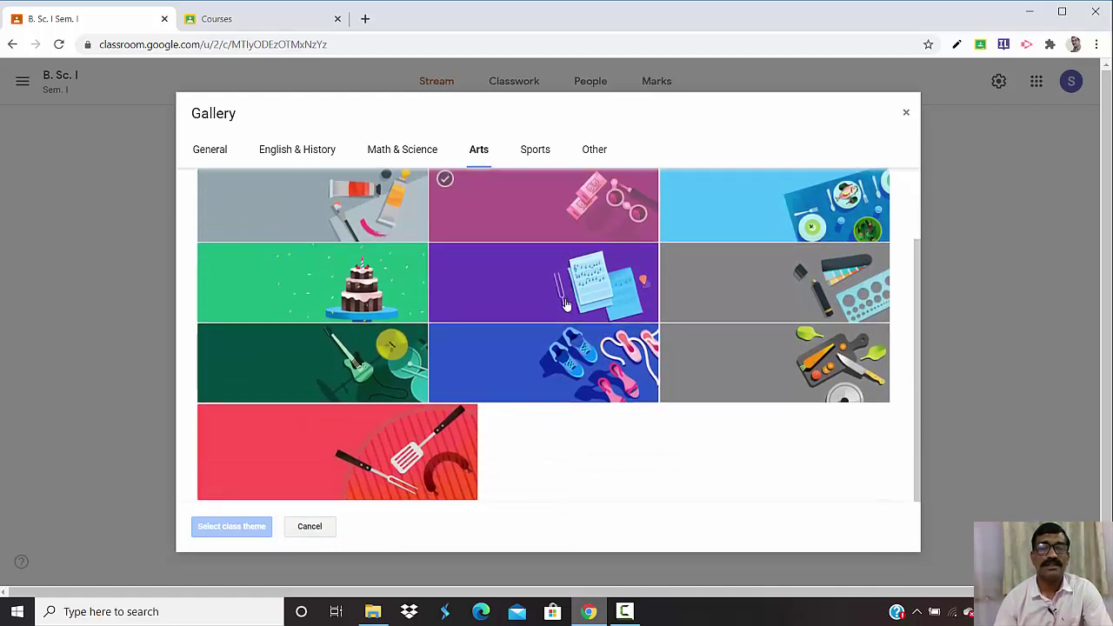
{"action": "left_click", "coordinate": [487, 283]}
{"action": "scroll", "coordinate": [418, 283], "scroll_direction": "up", "scroll_amount": 3}
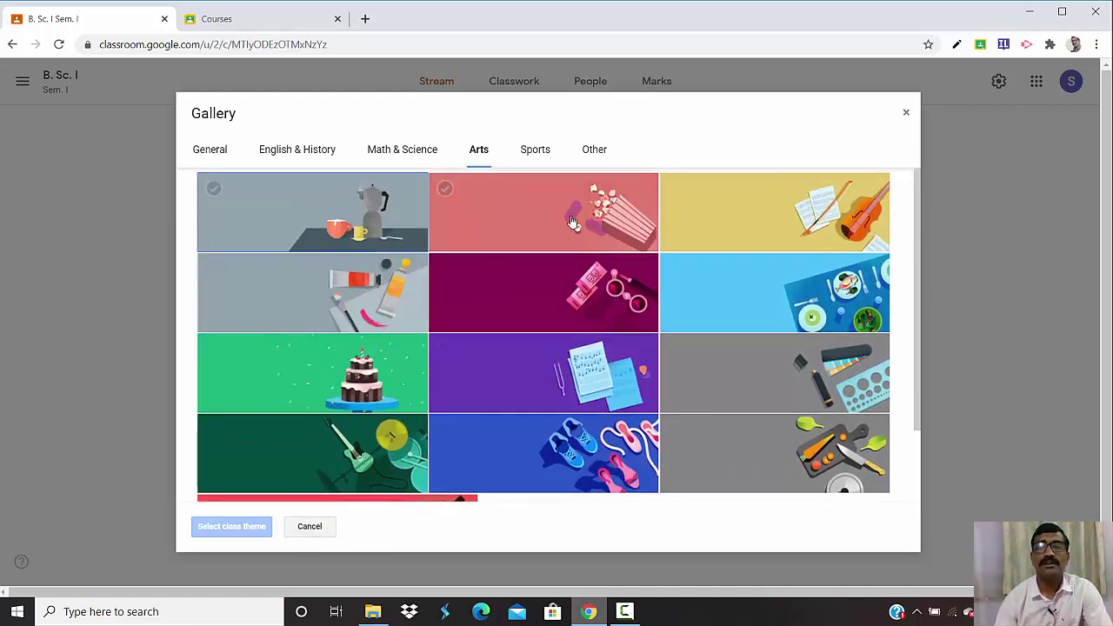
- Look over the class theme images in the Sports and Other categories
{"action": "left_click", "coordinate": [537, 151]}
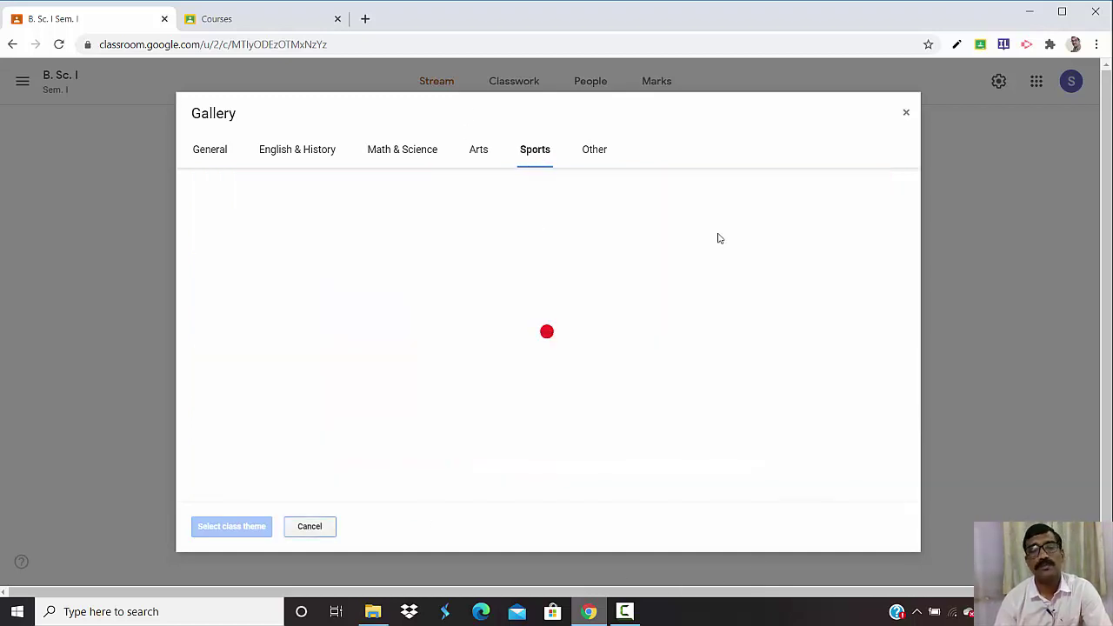
{"action": "scroll", "coordinate": [728, 239], "scroll_direction": "down", "scroll_amount": 3}
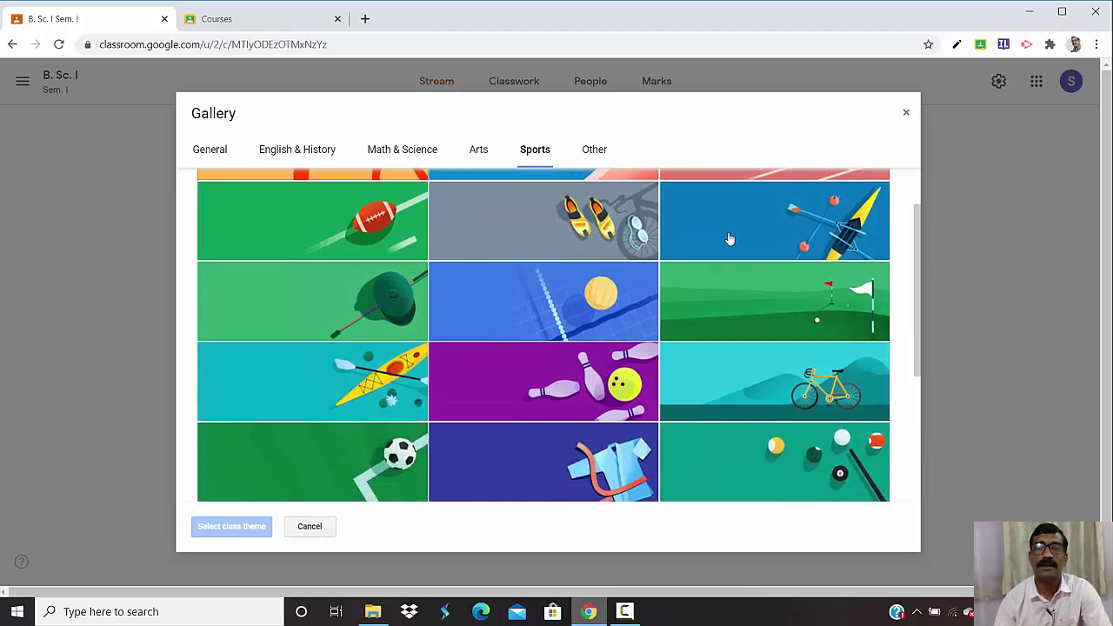
{"action": "scroll", "coordinate": [686, 325], "scroll_direction": "down", "scroll_amount": 2}
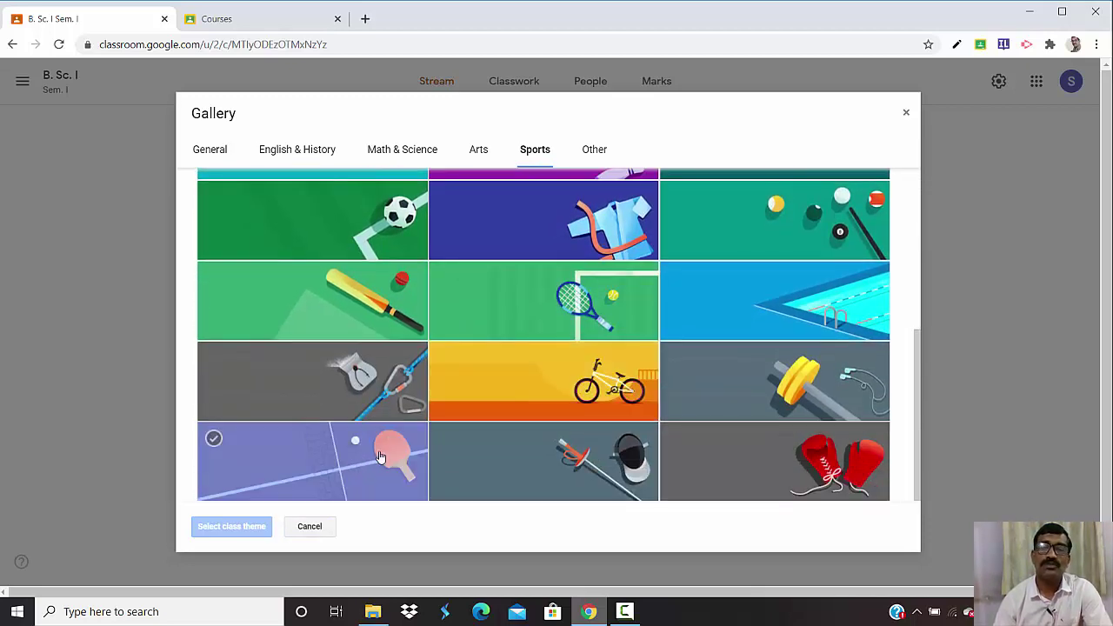
{"action": "scroll", "coordinate": [807, 327], "scroll_direction": "up", "scroll_amount": 5}
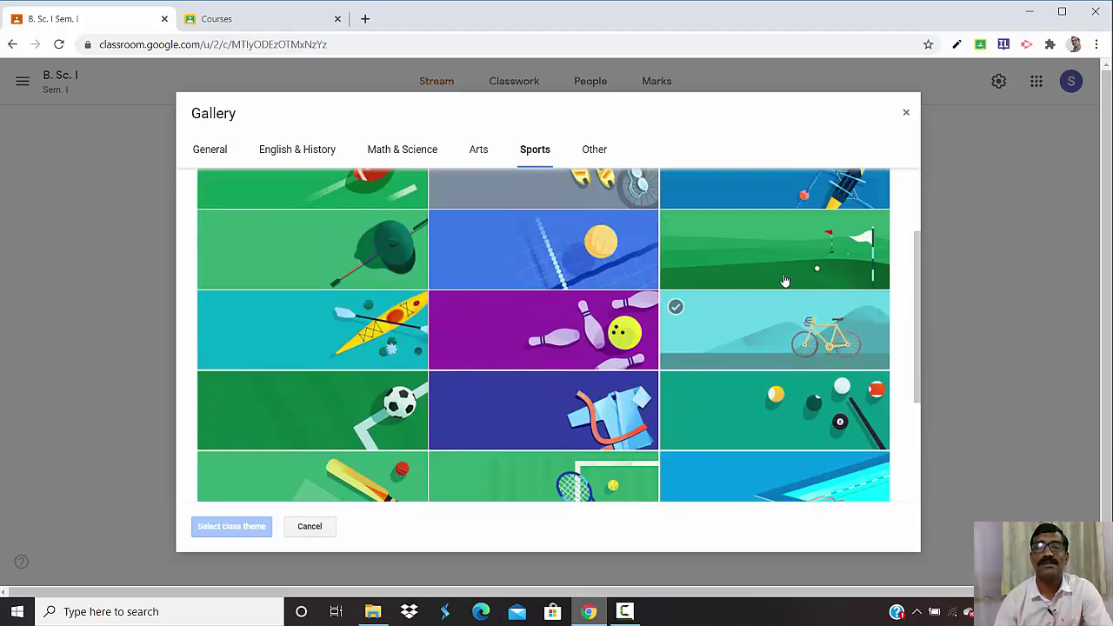
{"action": "left_click", "coordinate": [600, 153]}
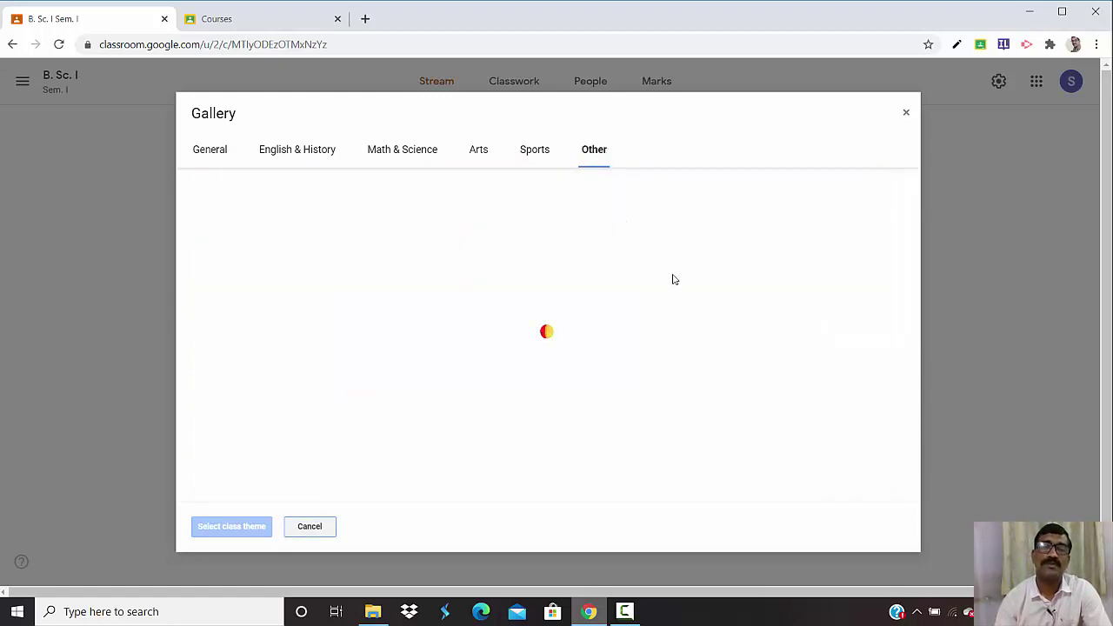
{"action": "scroll", "coordinate": [678, 278], "scroll_direction": "down", "scroll_amount": 2}
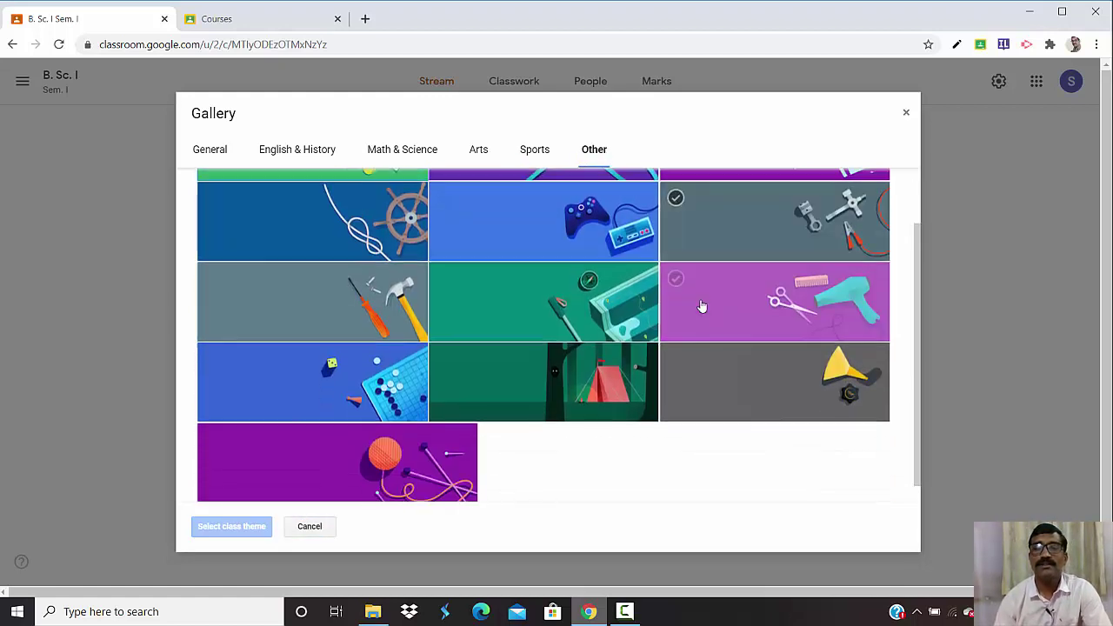
{"action": "scroll", "coordinate": [444, 261], "scroll_direction": "up", "scroll_amount": 2}
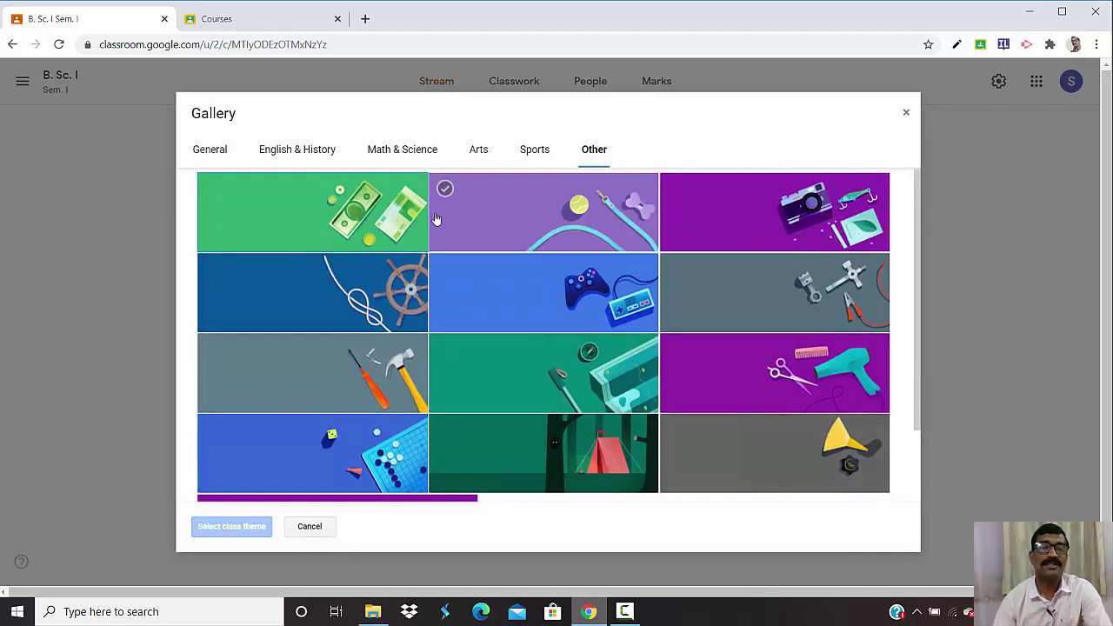
- Apply the green image with pea pods and a DNA strand from the Math & Science category as the class theme
{"action": "left_click", "coordinate": [417, 152]}
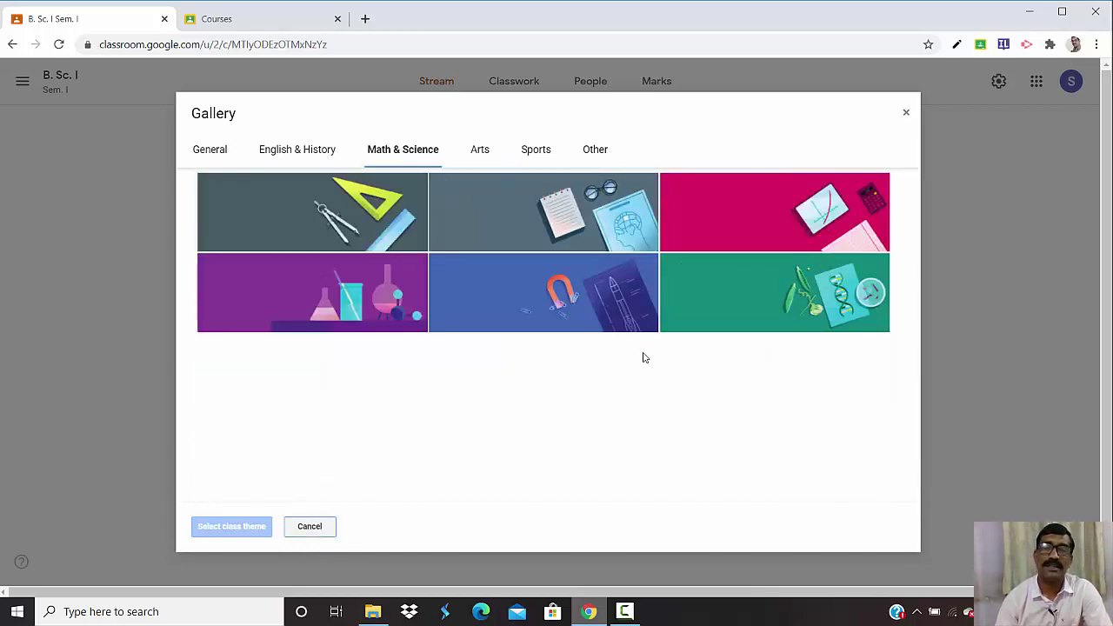
{"action": "left_click", "coordinate": [776, 303]}
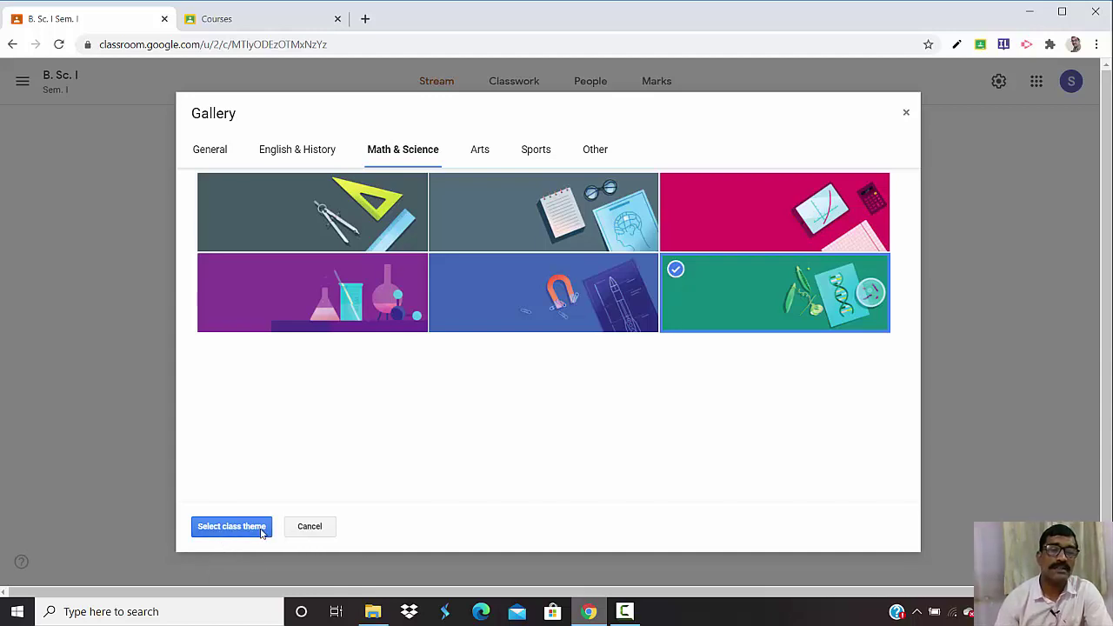
{"action": "left_click", "coordinate": [674, 272]}
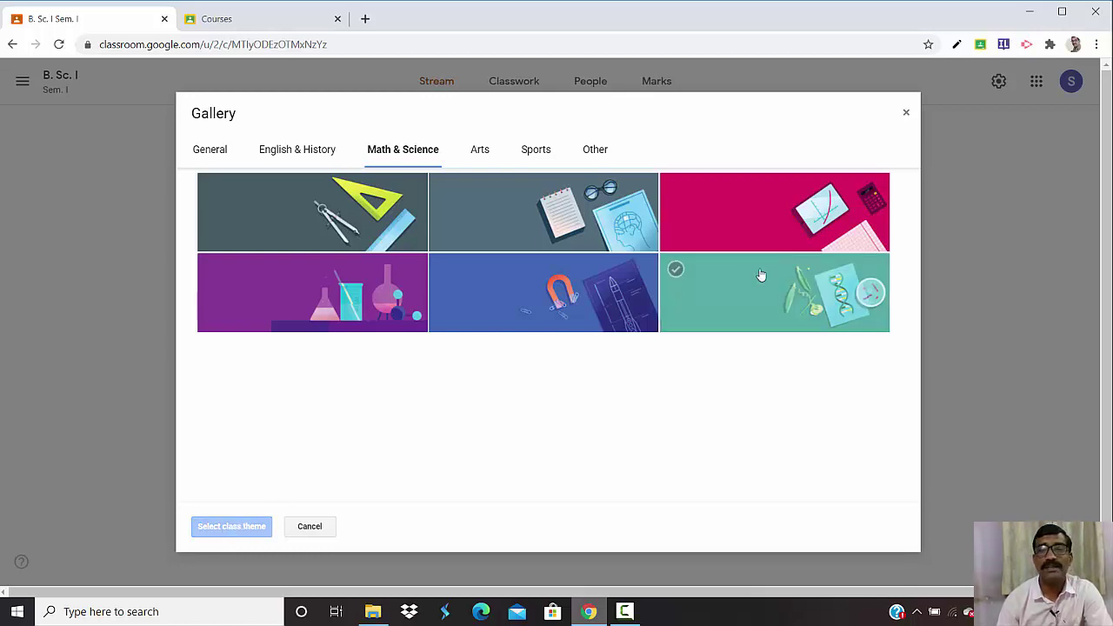
{"action": "left_click", "coordinate": [717, 296]}
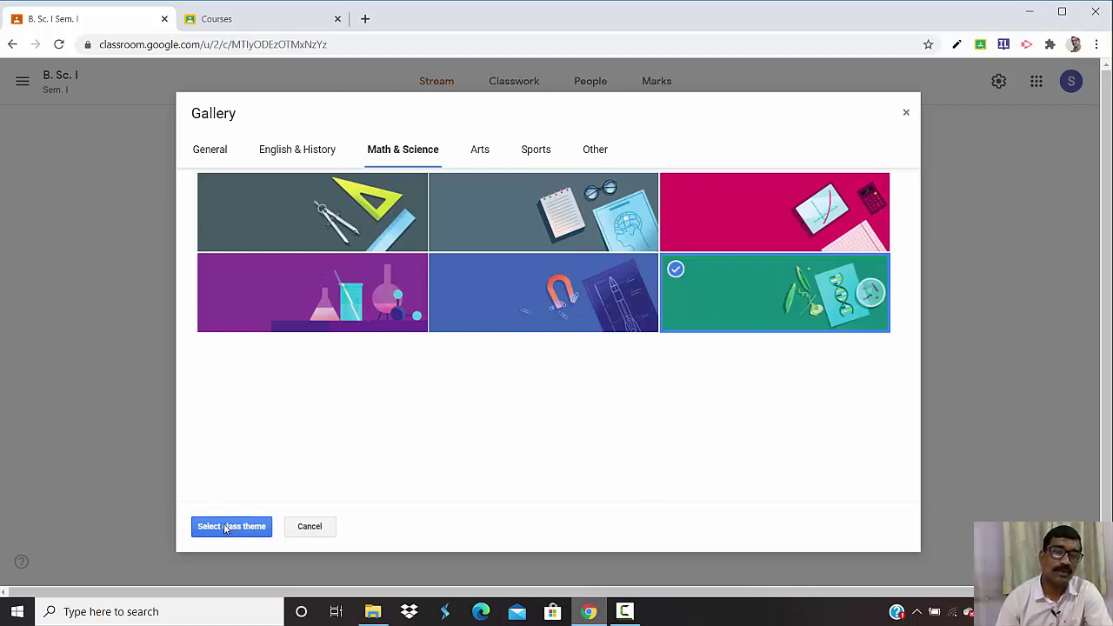
{"action": "left_click", "coordinate": [228, 526]}
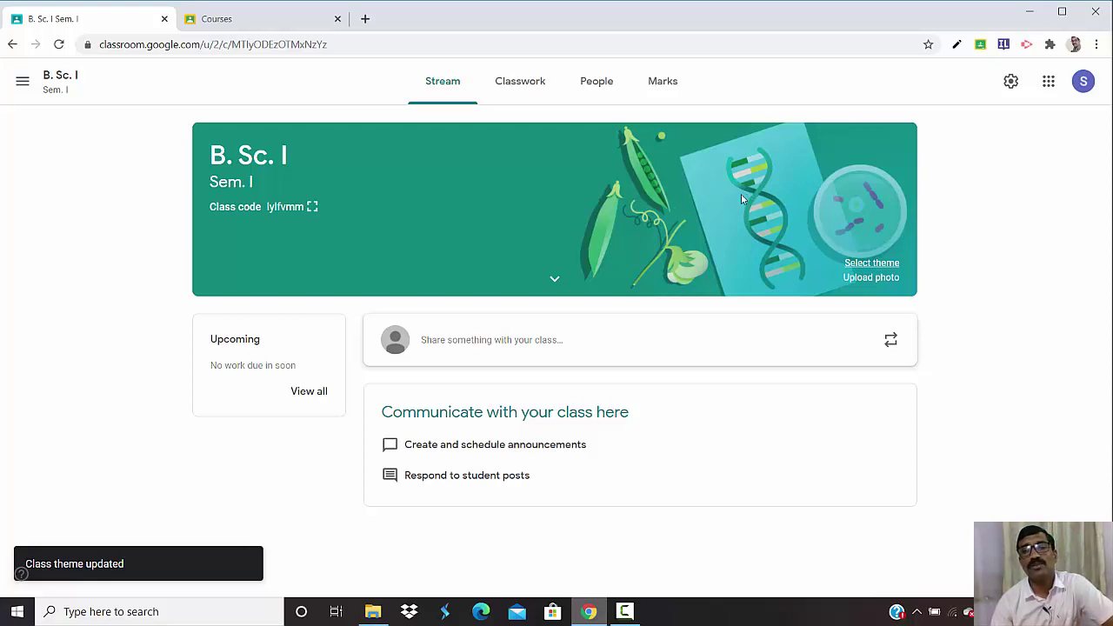
- Upload the photo IMG-20190925-WA0024.jpg from the Saved Pictures folder for the class header
{"action": "left_click", "coordinate": [865, 278]}
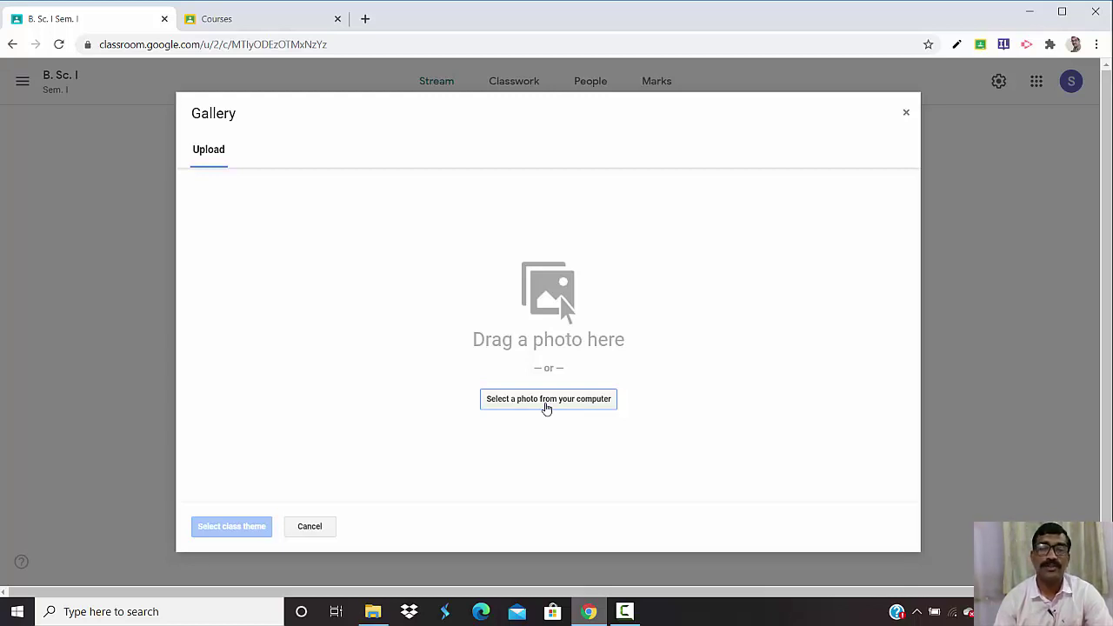
{"action": "left_click", "coordinate": [546, 407]}
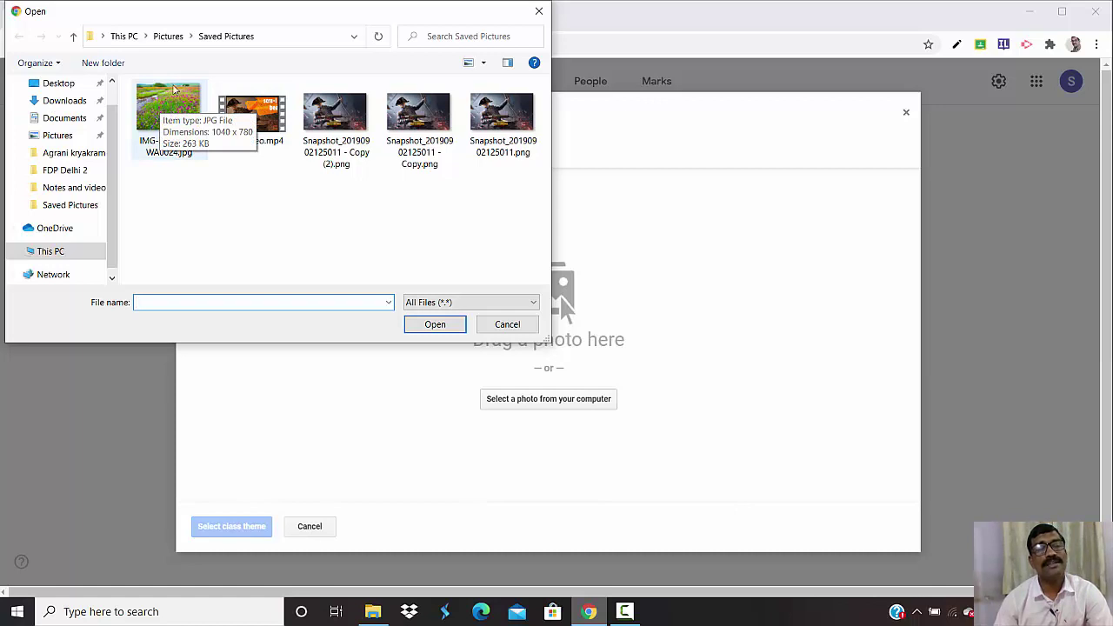
{"action": "left_click", "coordinate": [184, 102]}
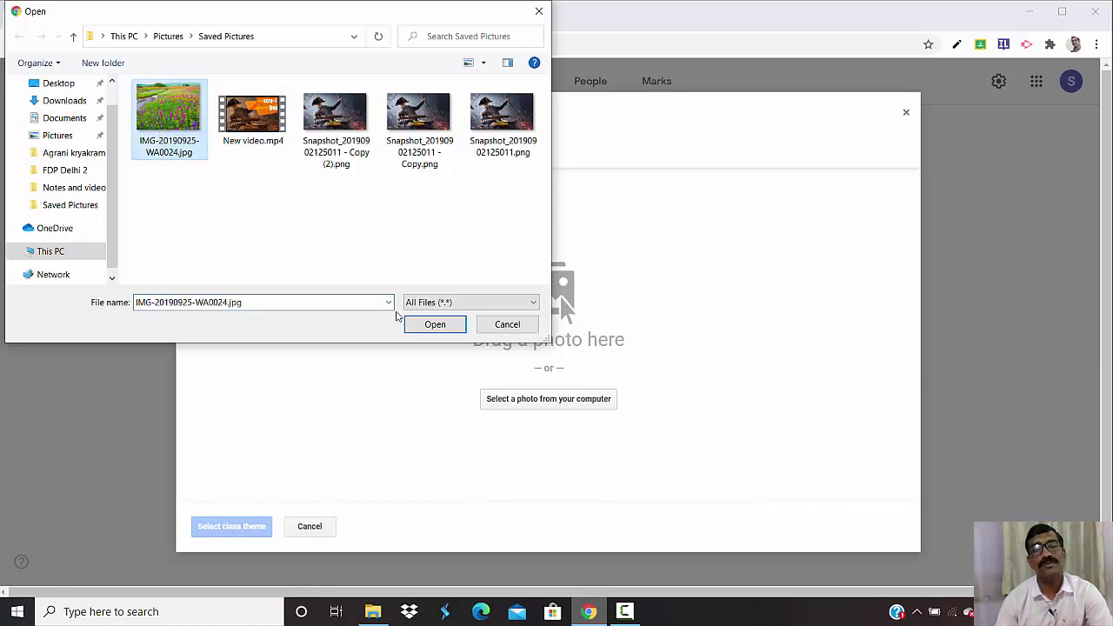
{"action": "left_click", "coordinate": [451, 329]}
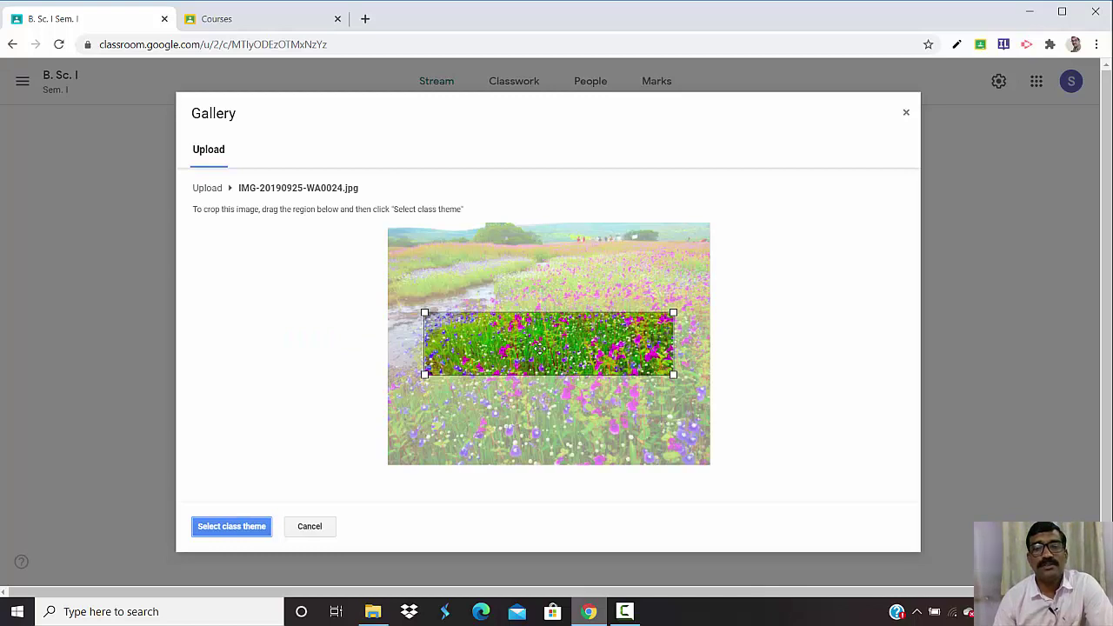
- Crop the photo to its upper strip across nearly the full width and apply it as the class theme
{"action": "left_click_drag", "start_coordinate": [539, 348], "coordinate": [505, 265]}
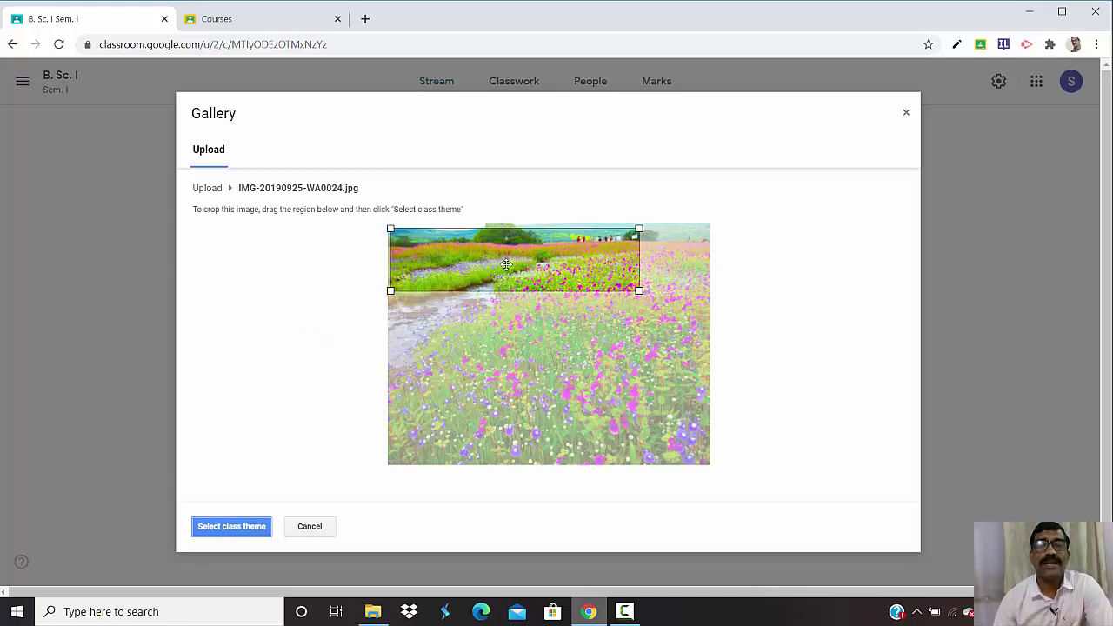
{"action": "left_click_drag", "start_coordinate": [638, 293], "coordinate": [740, 313]}
{"action": "left_click_drag", "start_coordinate": [603, 273], "coordinate": [602, 267]}
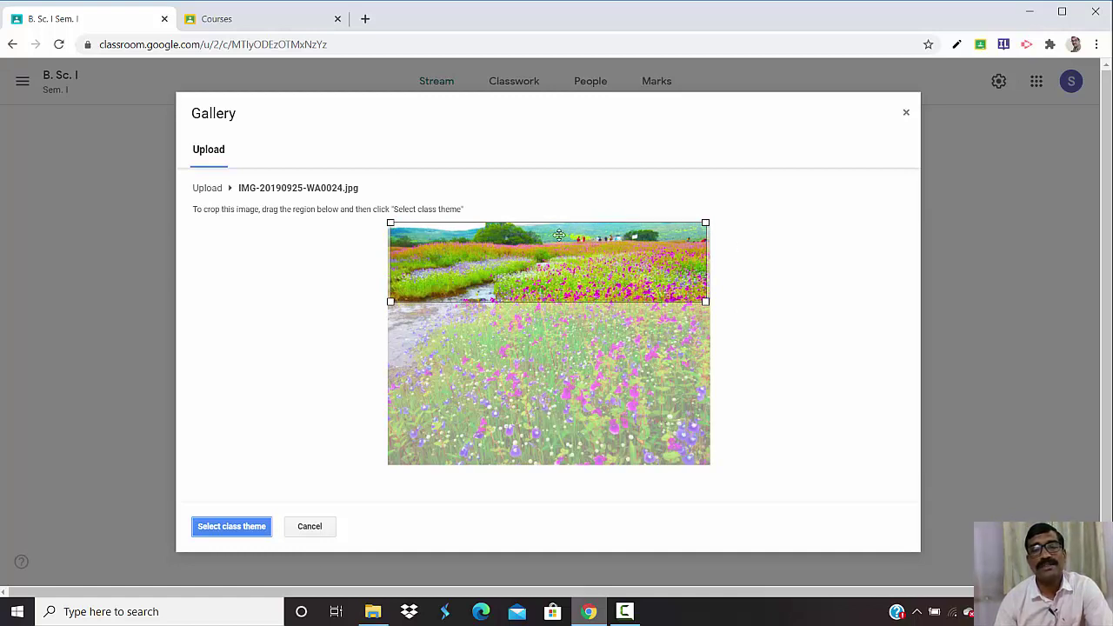
{"action": "left_click", "coordinate": [231, 527]}
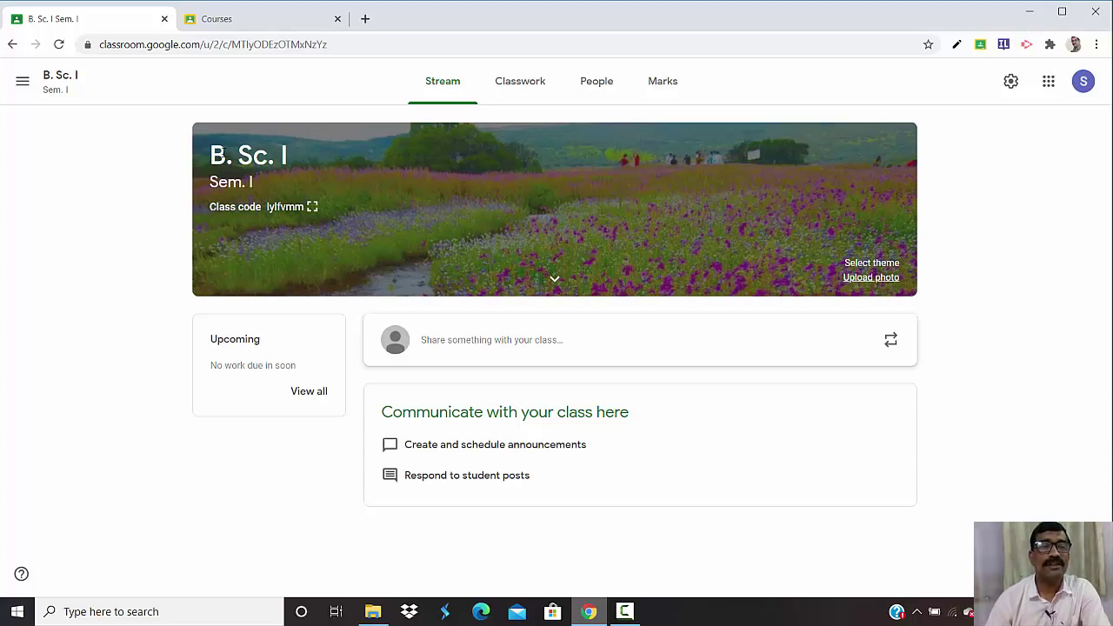
- Examine the class name, section and class code shown in the class header
{"action": "left_click_drag", "start_coordinate": [213, 155], "coordinate": [305, 157]}
{"action": "left_click", "coordinate": [315, 163]}
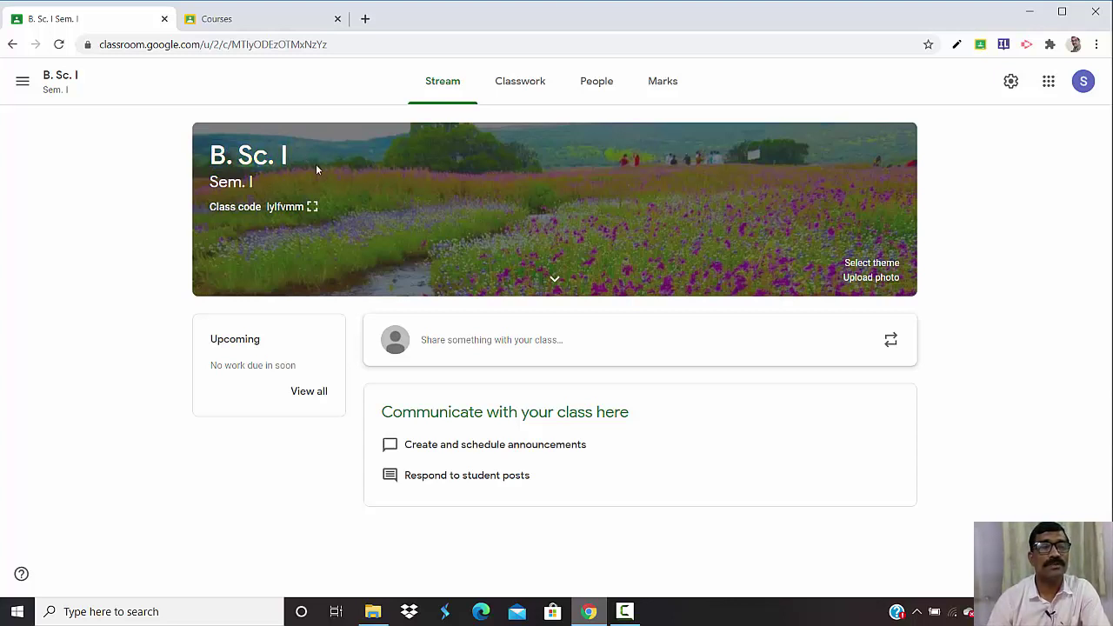
{"action": "left_click_drag", "start_coordinate": [211, 182], "coordinate": [265, 184]}
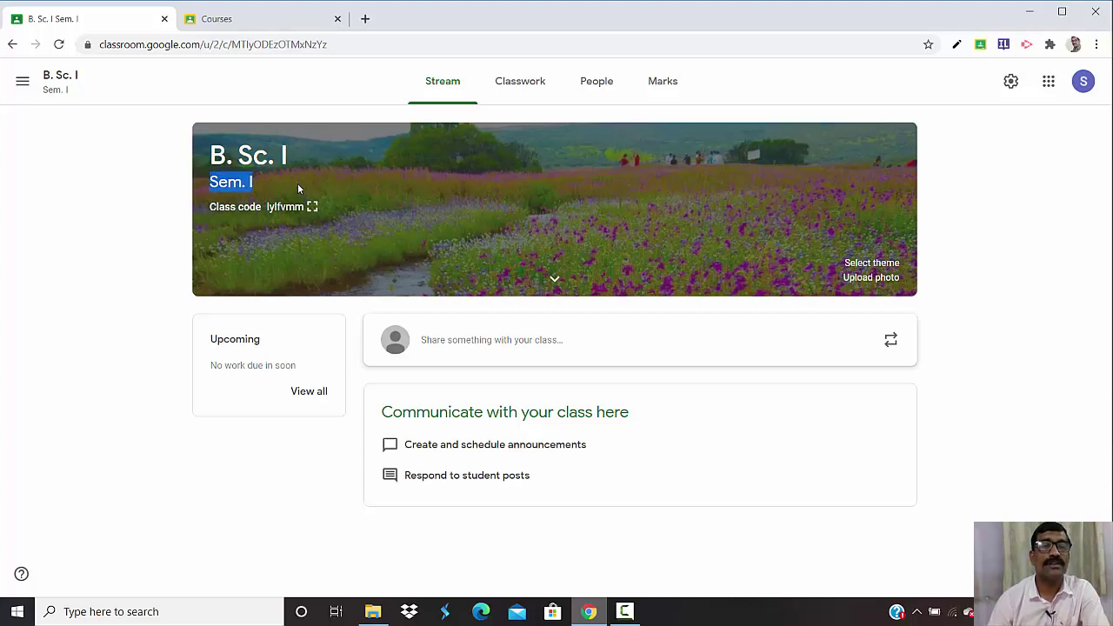
{"action": "left_click", "coordinate": [267, 209]}
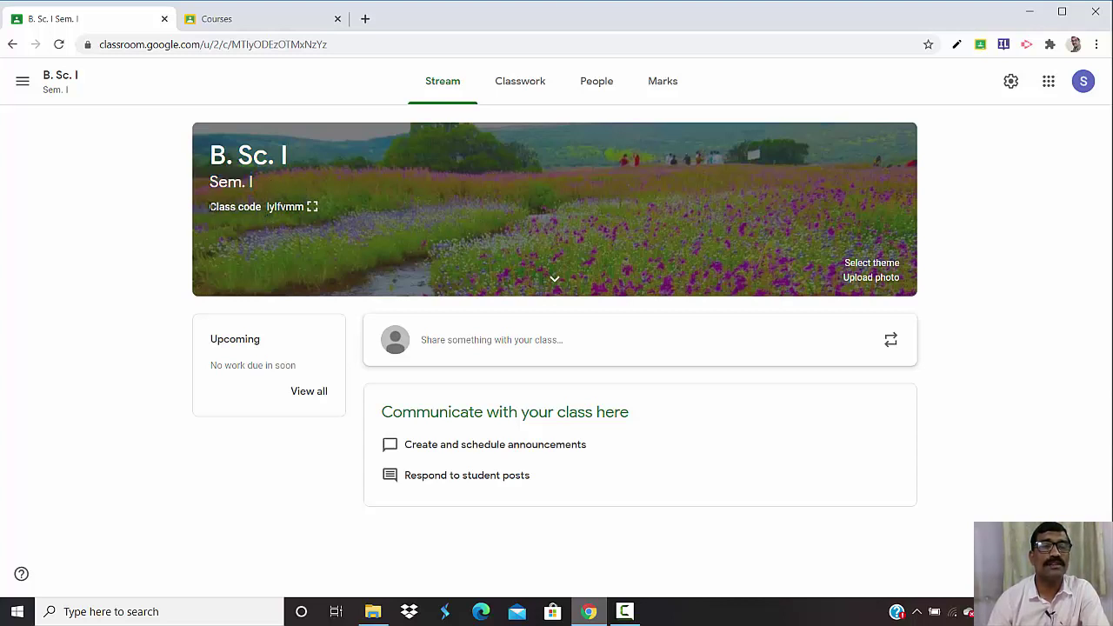
{"action": "left_click_drag", "start_coordinate": [209, 207], "coordinate": [334, 206]}
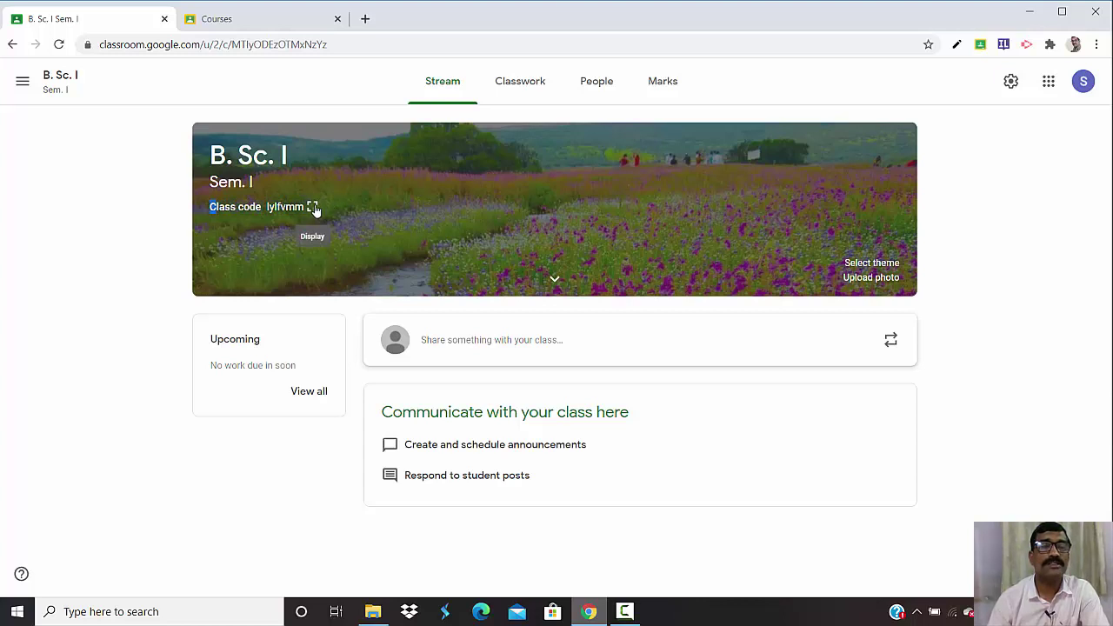
- Display the class code enlarged, copy it and close the display
{"action": "left_click", "coordinate": [312, 207]}
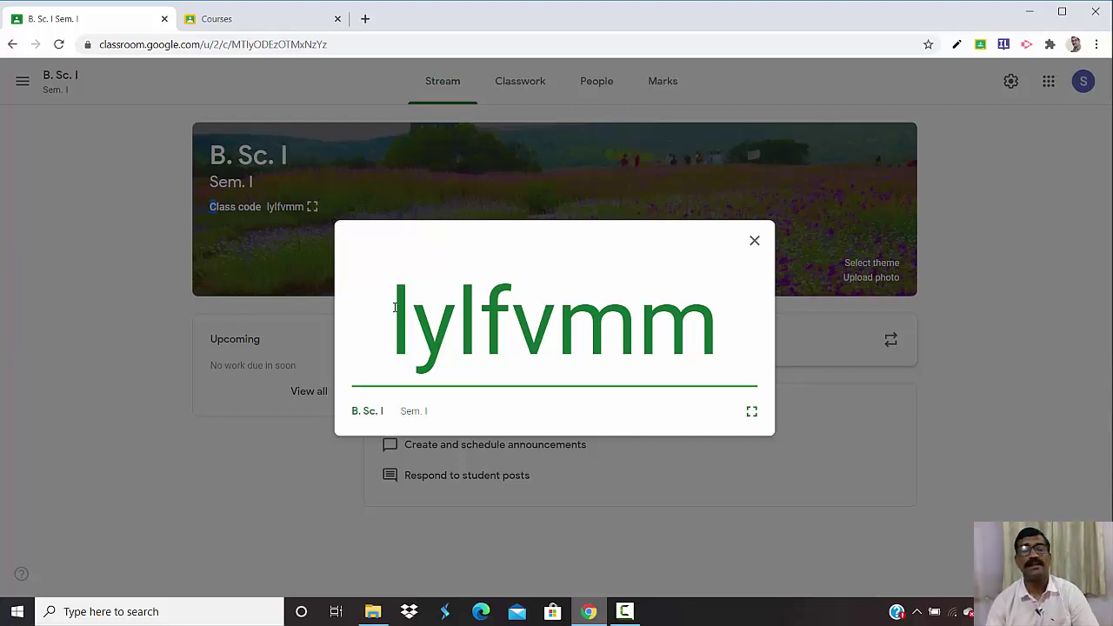
{"action": "left_click_drag", "start_coordinate": [394, 306], "coordinate": [787, 305]}
{"action": "right_click", "coordinate": [587, 287]}
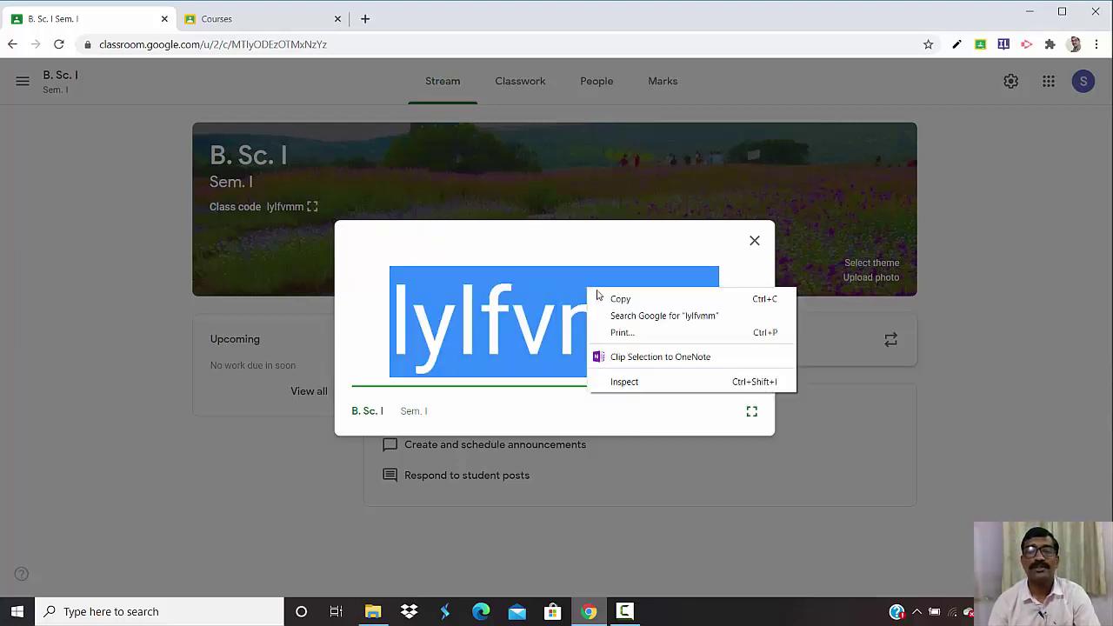
{"action": "left_click", "coordinate": [622, 298]}
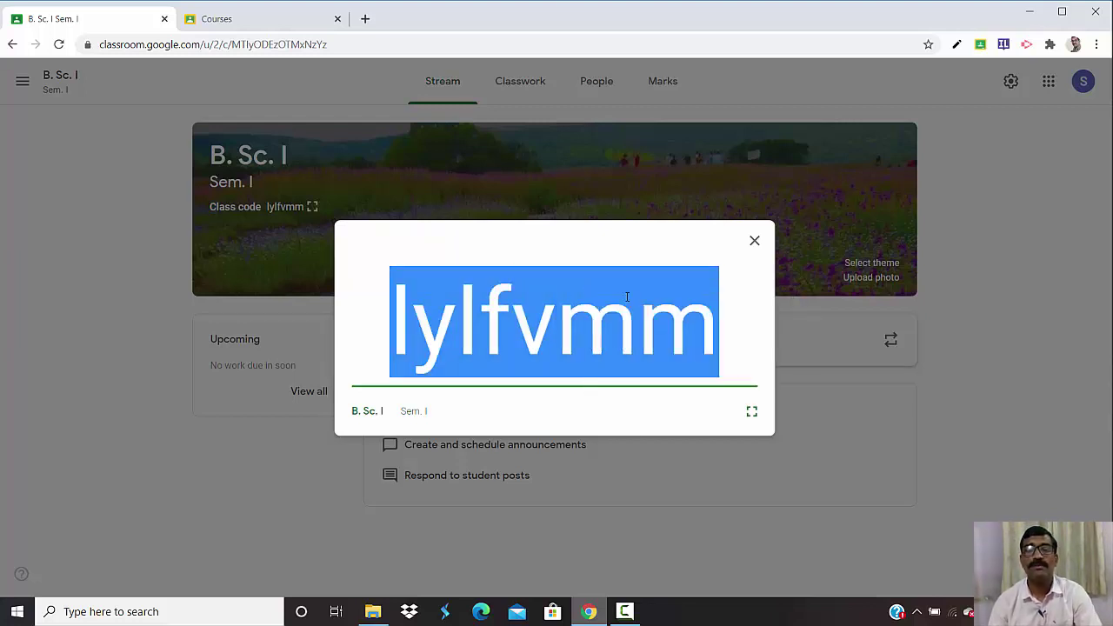
{"action": "left_click", "coordinate": [754, 240]}
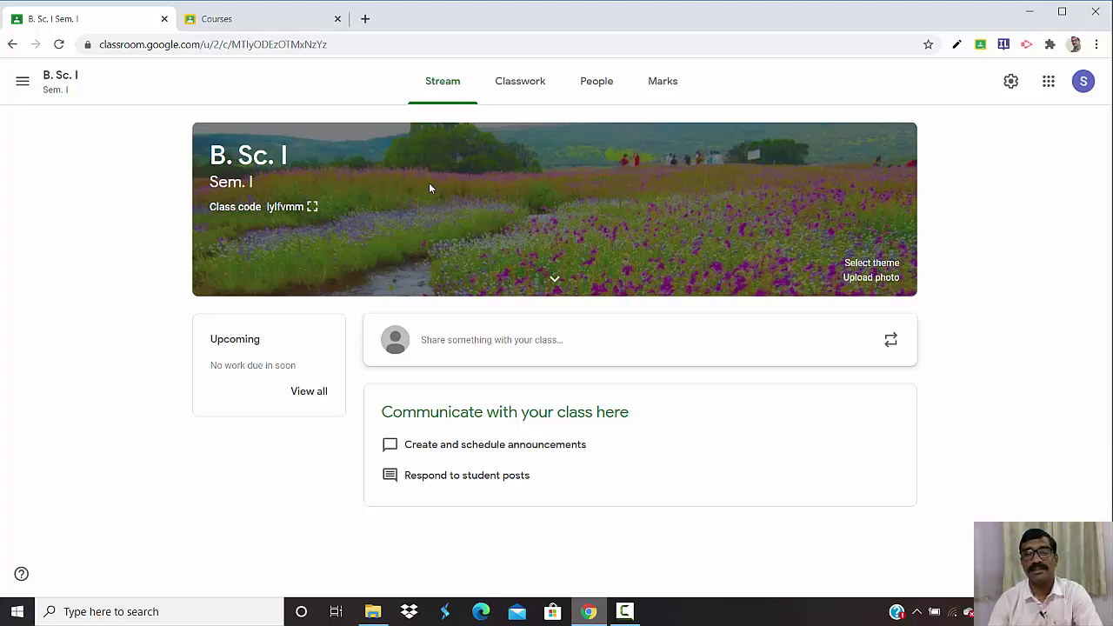
- View the class's People page and its teacher invitation form, and close the form without inviting anyone
{"action": "left_click", "coordinate": [600, 87]}
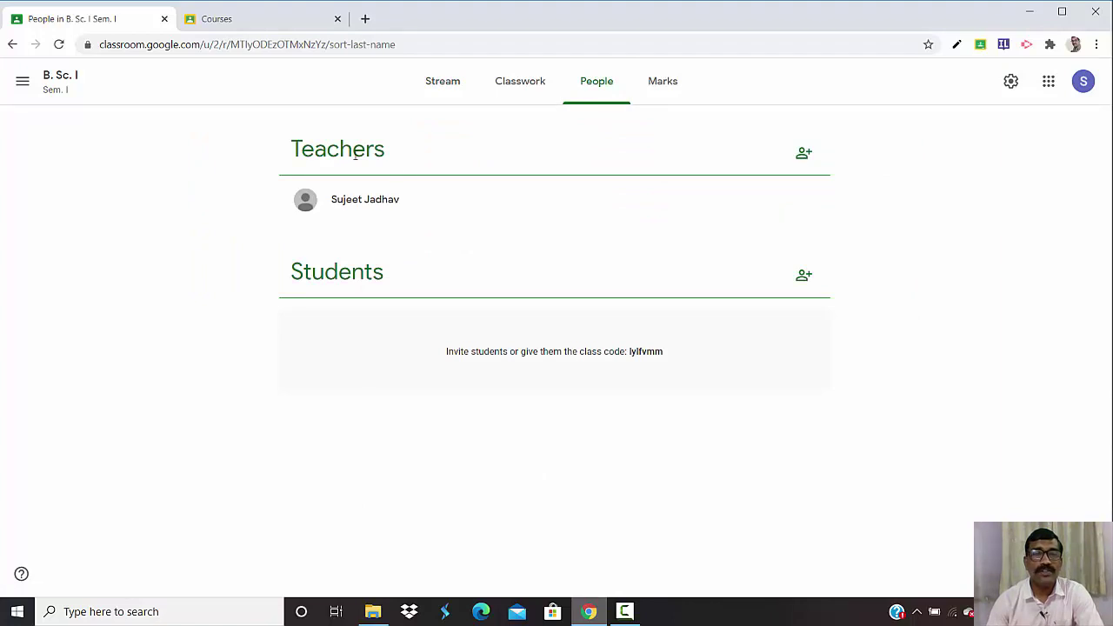
{"action": "left_click", "coordinate": [803, 158]}
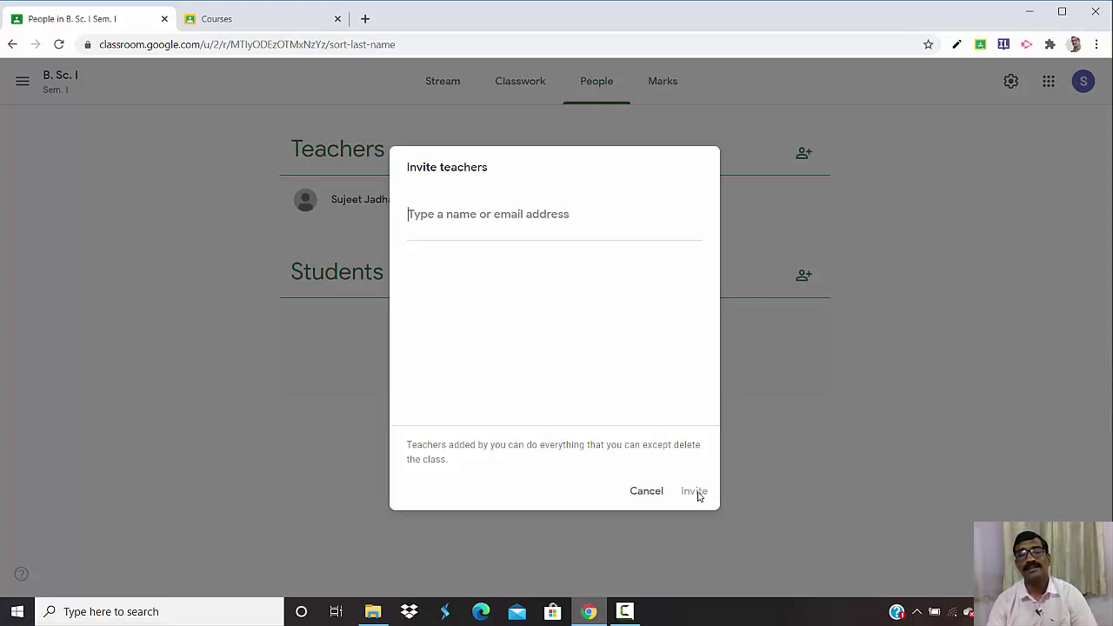
{"action": "left_click", "coordinate": [647, 492]}
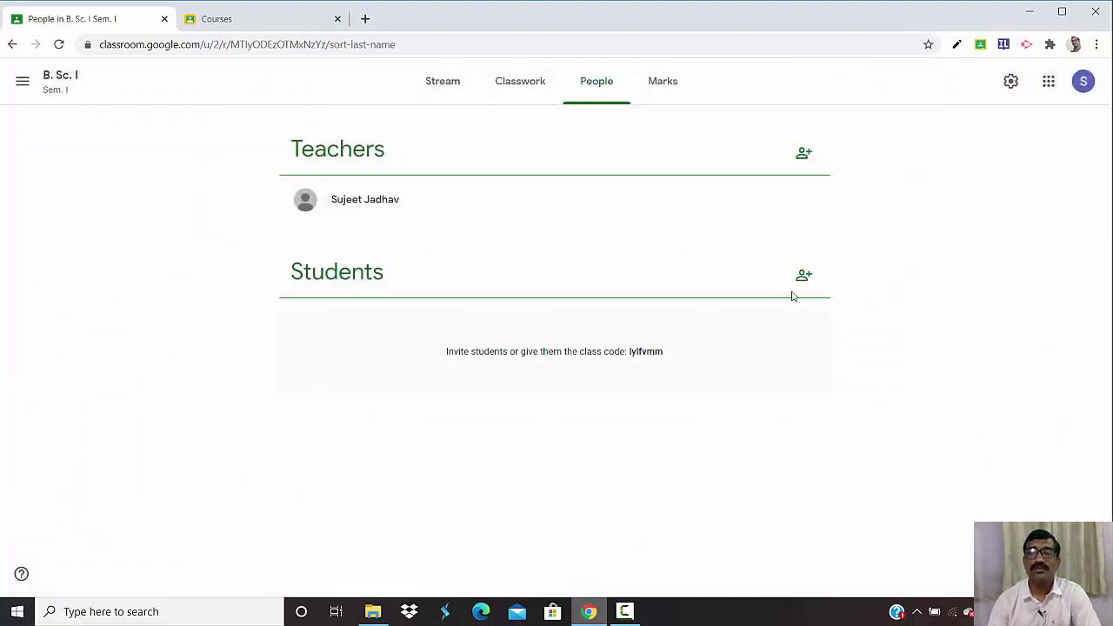
- View the student invitation form, close it without inviting anyone, and highlight the class code shown under Students
{"action": "left_click", "coordinate": [809, 279]}
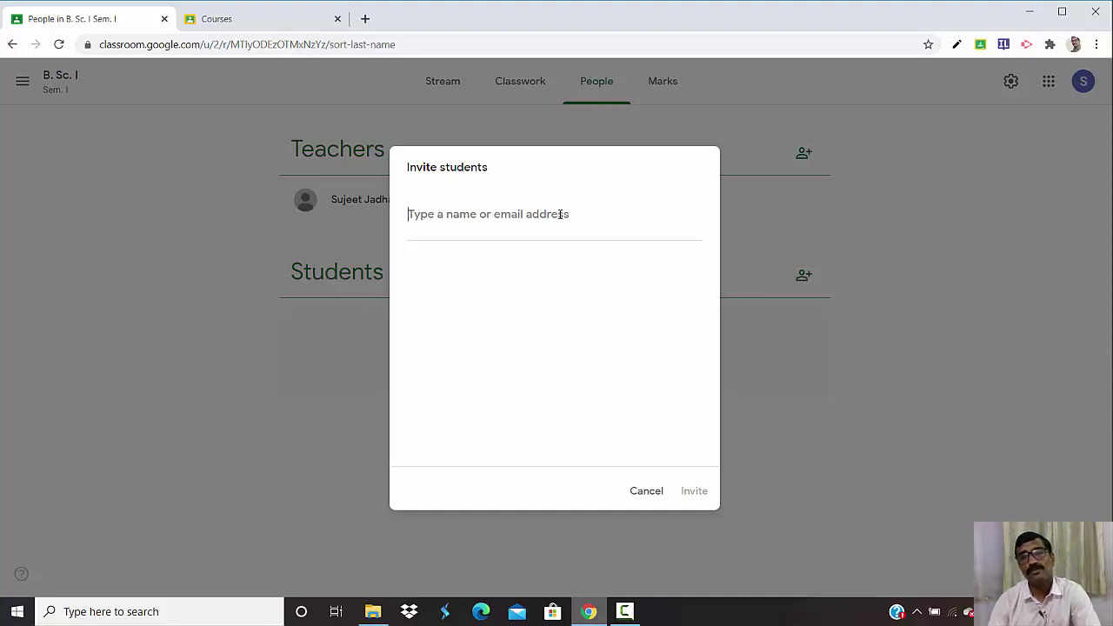
{"action": "left_click", "coordinate": [656, 493]}
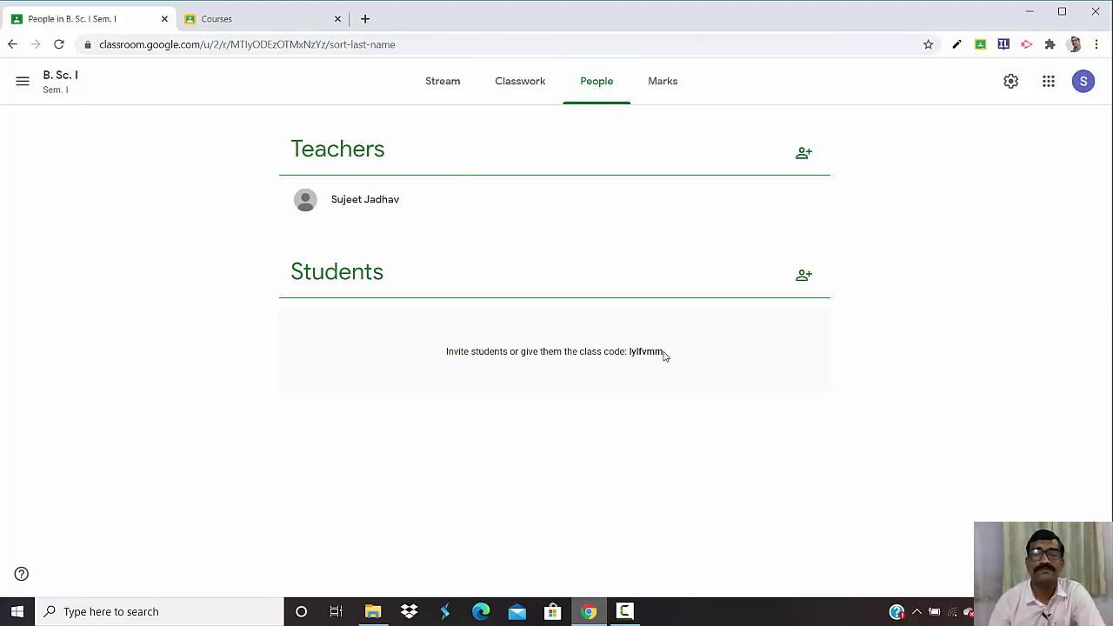
{"action": "left_click_drag", "start_coordinate": [663, 350], "coordinate": [626, 351]}
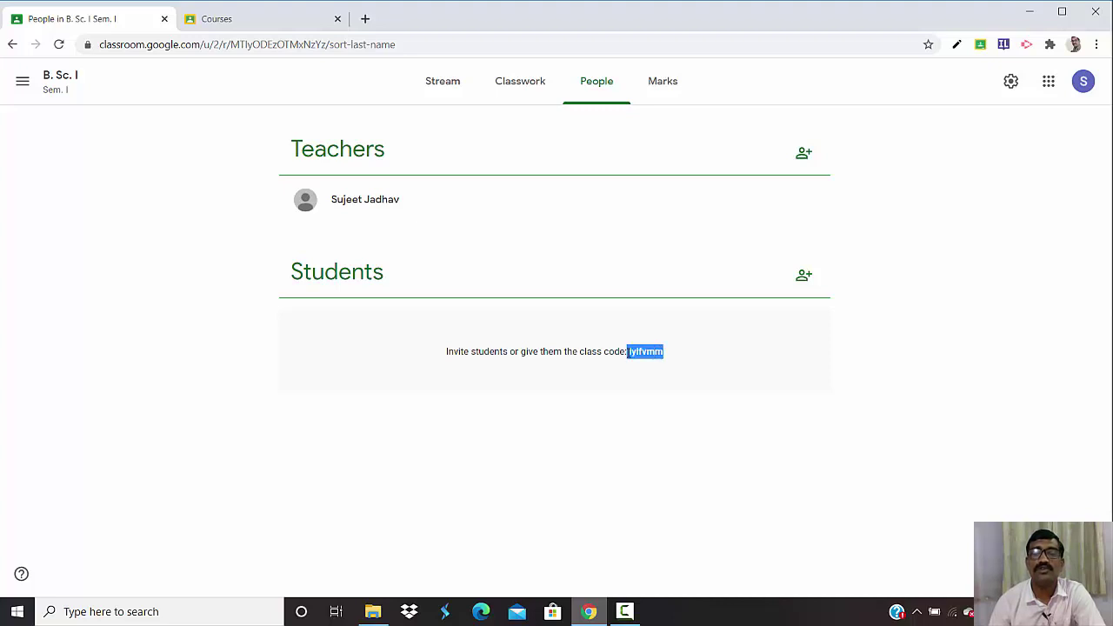
{"action": "left_click", "coordinate": [675, 357]}
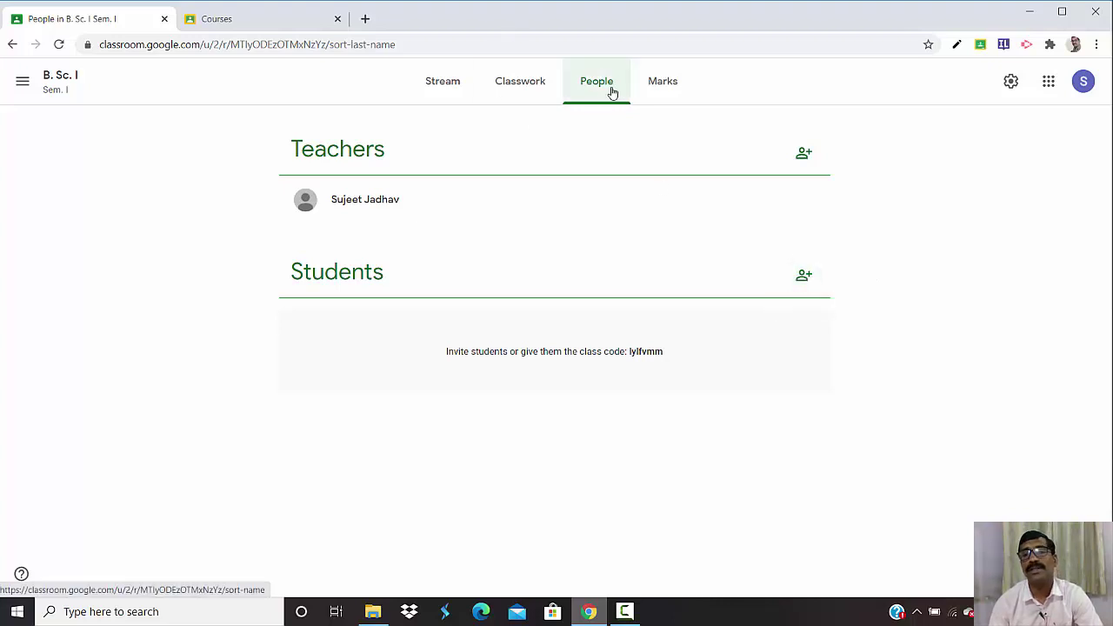
- Enter "Plant Protection" as the class description in the class settings
{"action": "left_click", "coordinate": [1011, 83]}
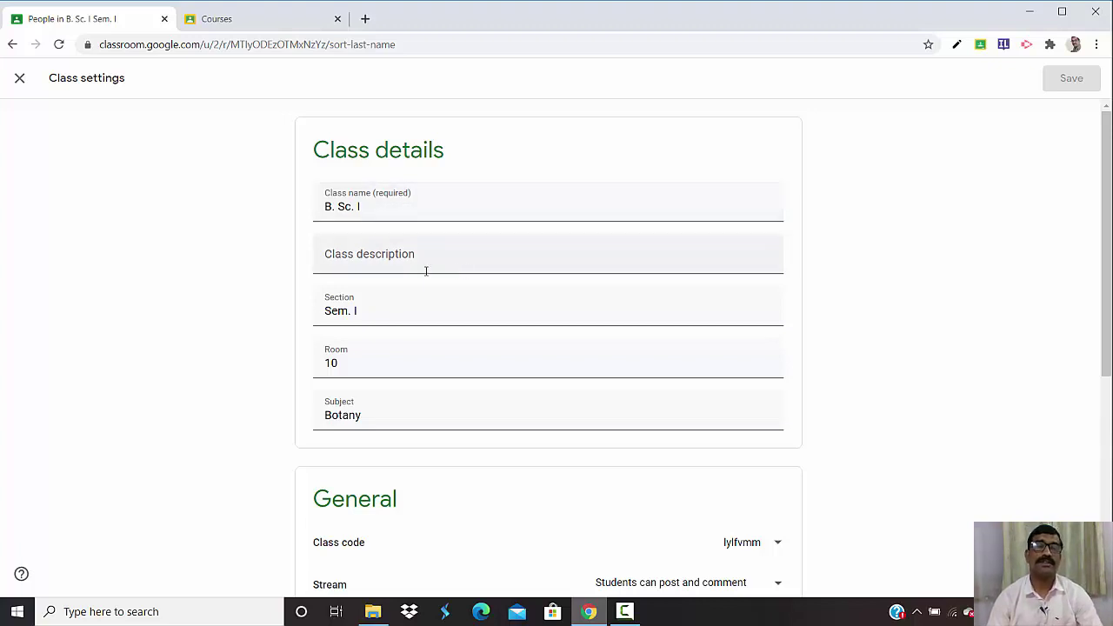
{"action": "left_click", "coordinate": [369, 259]}
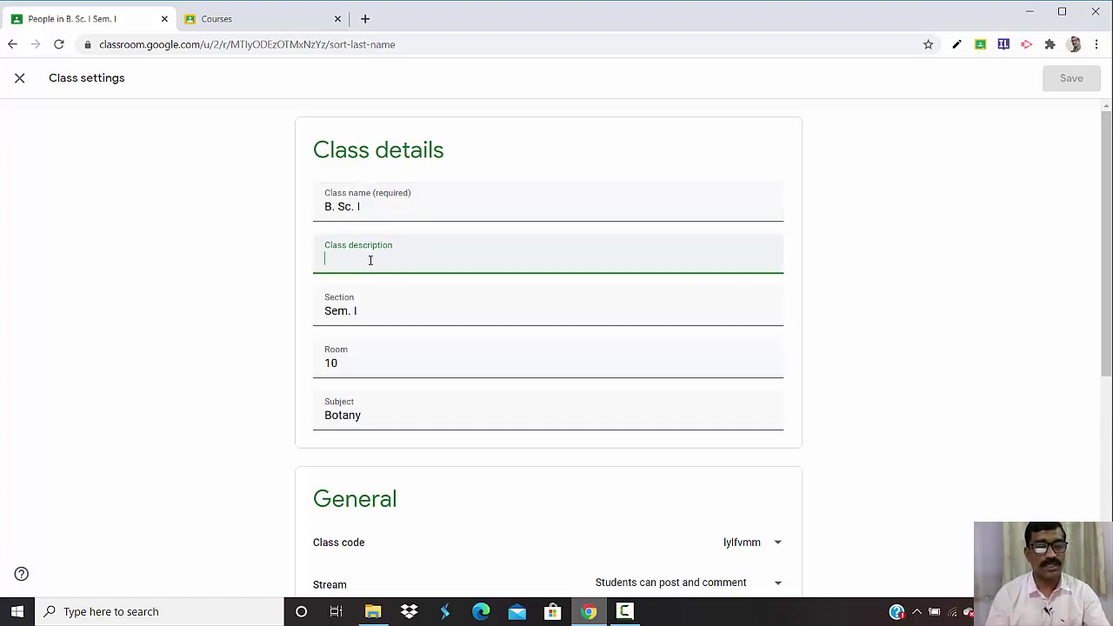
{"action": "type", "text": "Plant"}
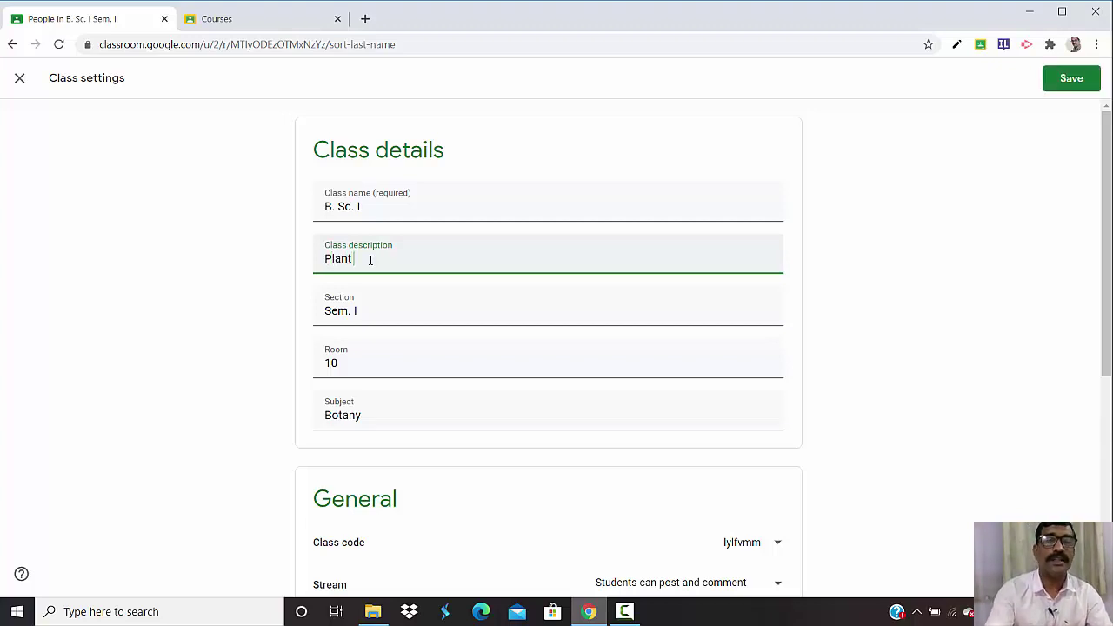
{"action": "type", "text": " Prot"}
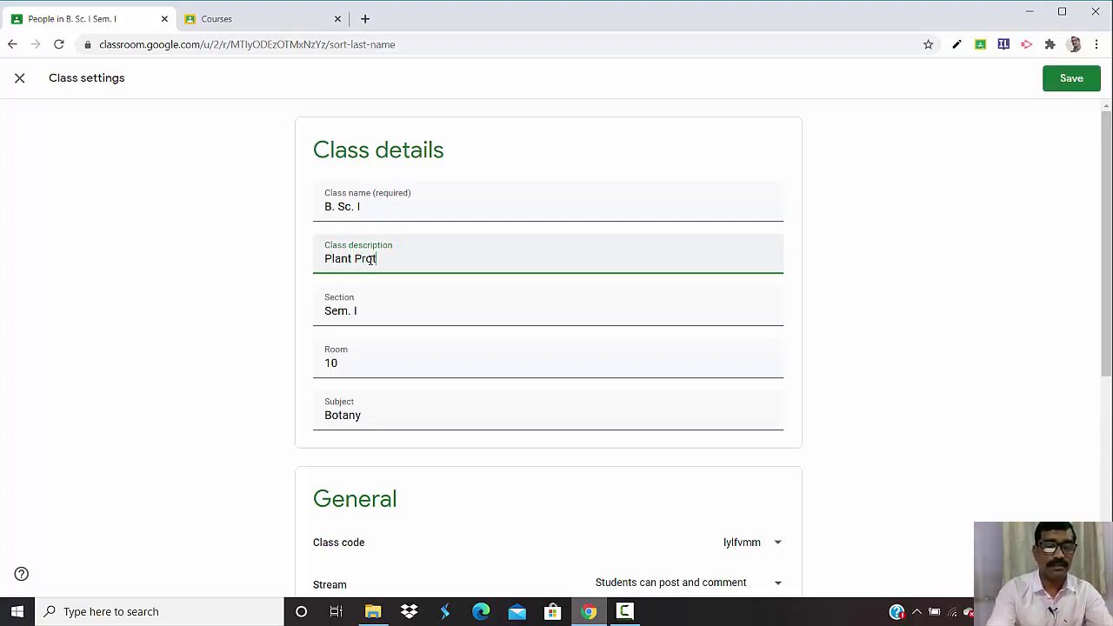
{"action": "type", "text": "ection"}
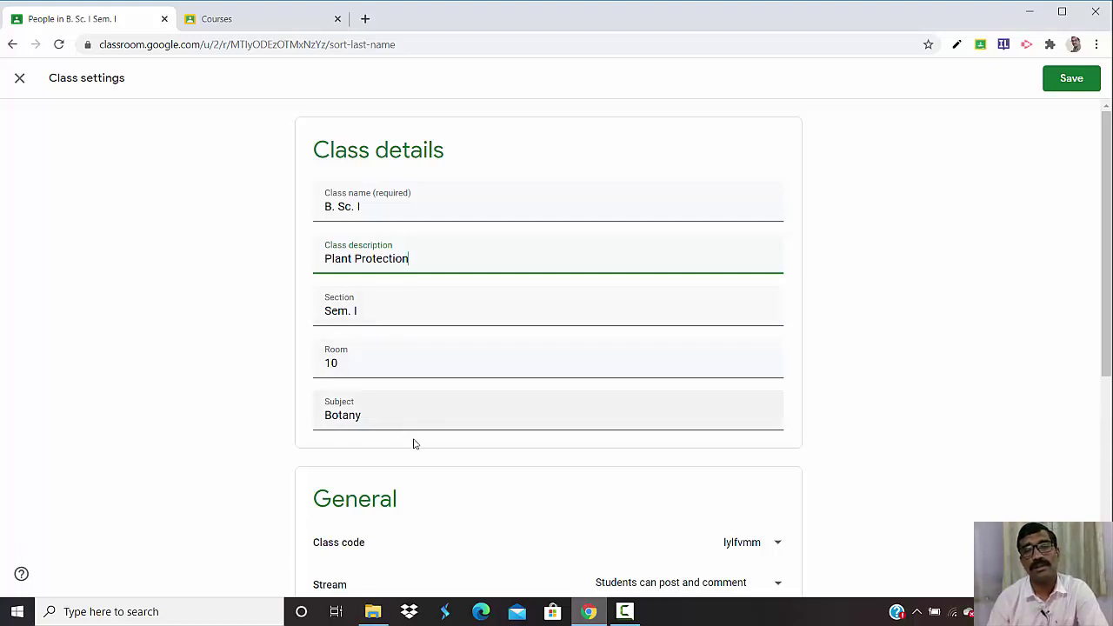
- Reset the class code in the General settings to generate a new one
{"action": "scroll", "coordinate": [414, 443], "scroll_direction": "down", "scroll_amount": 1}
{"action": "scroll", "coordinate": [414, 443], "scroll_direction": "down", "scroll_amount": 2}
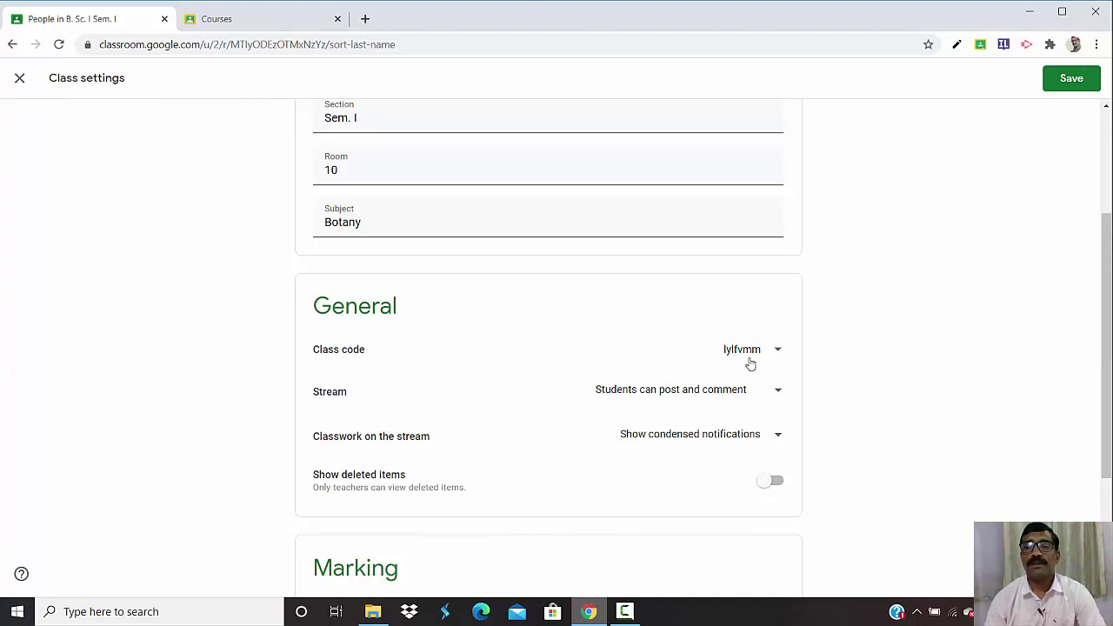
{"action": "left_click", "coordinate": [778, 351]}
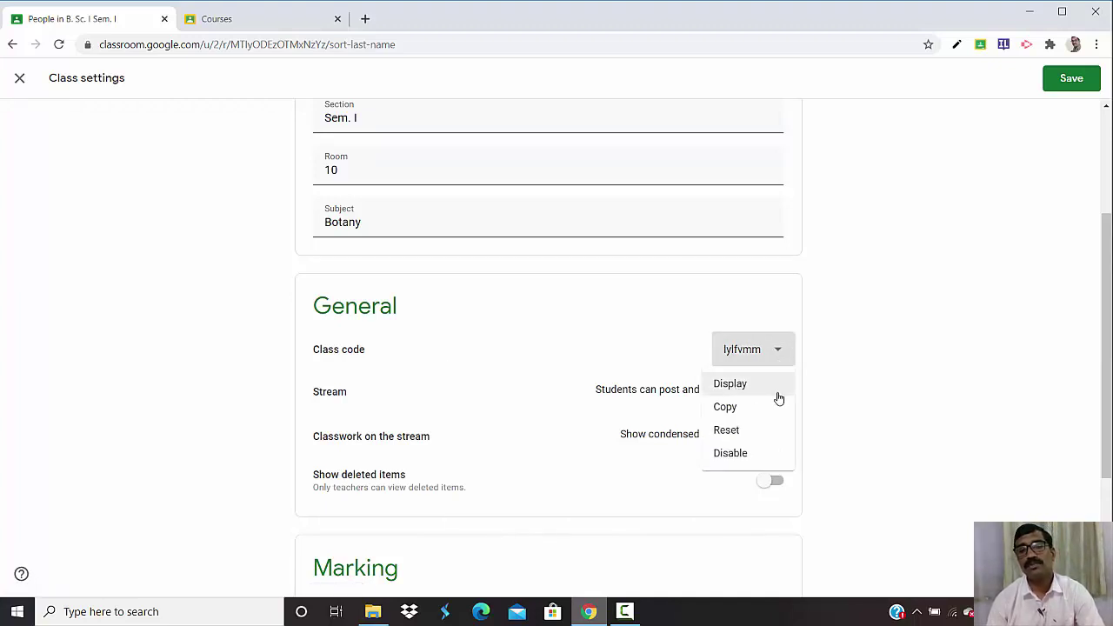
{"action": "left_click", "coordinate": [733, 439]}
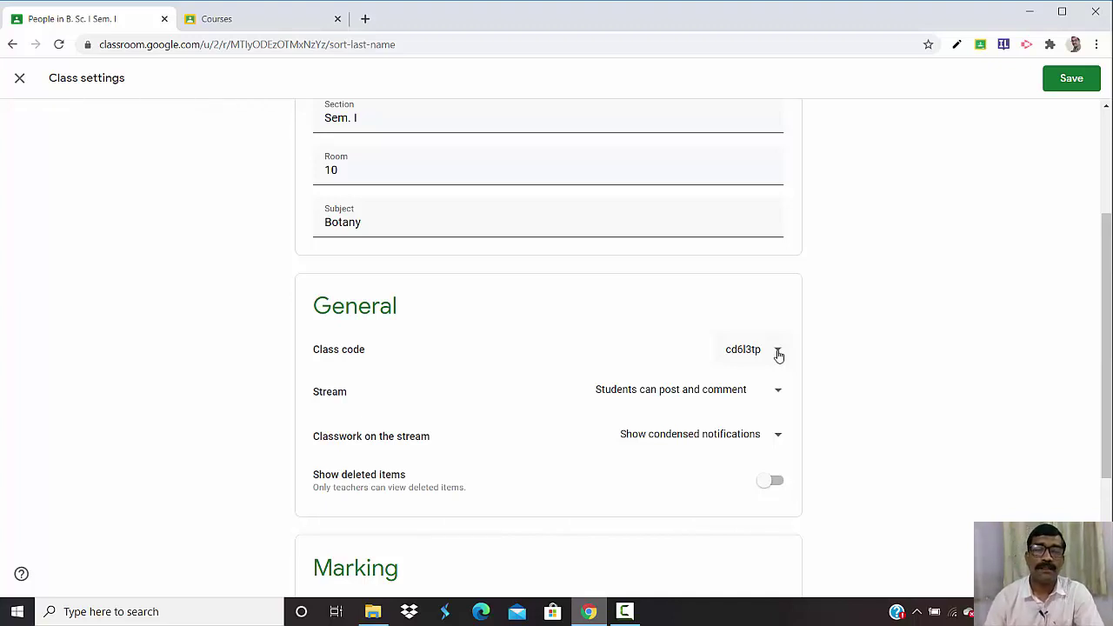
- Choose "Students can post and comment" and "Show condensed notifications", leave deleted items hidden, and save the class settings
{"action": "left_click", "coordinate": [779, 396]}
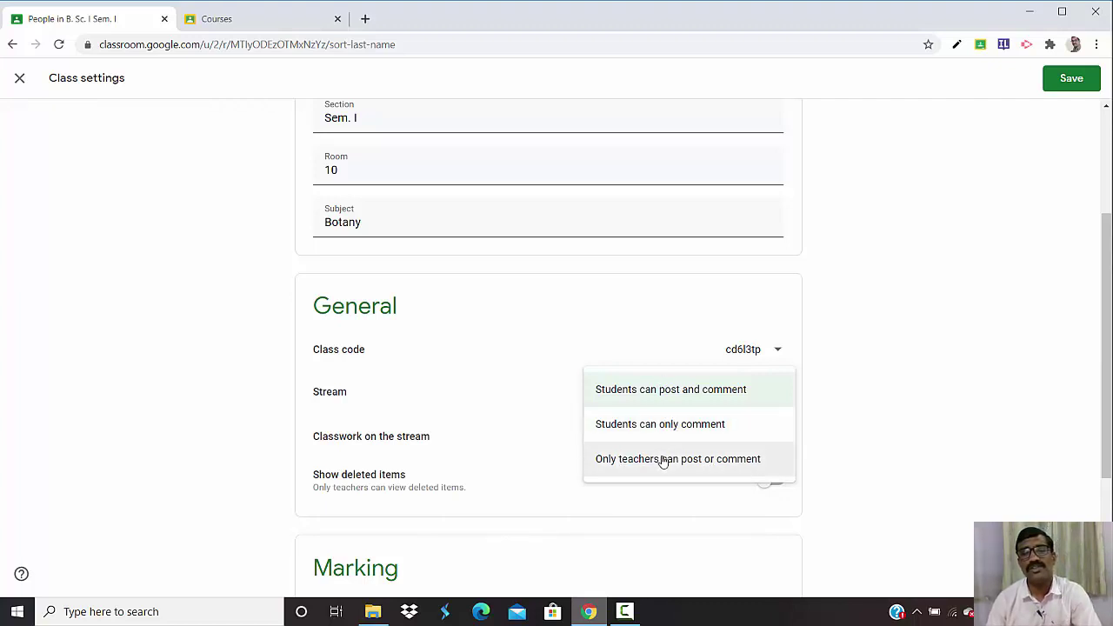
{"action": "left_click", "coordinate": [657, 391]}
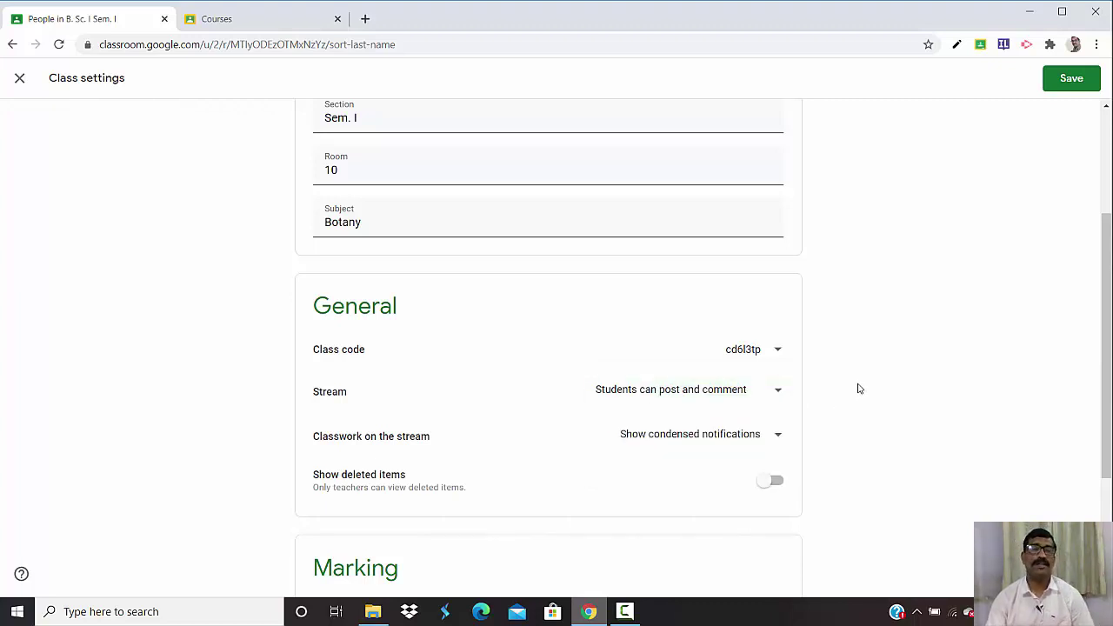
{"action": "left_click", "coordinate": [778, 439]}
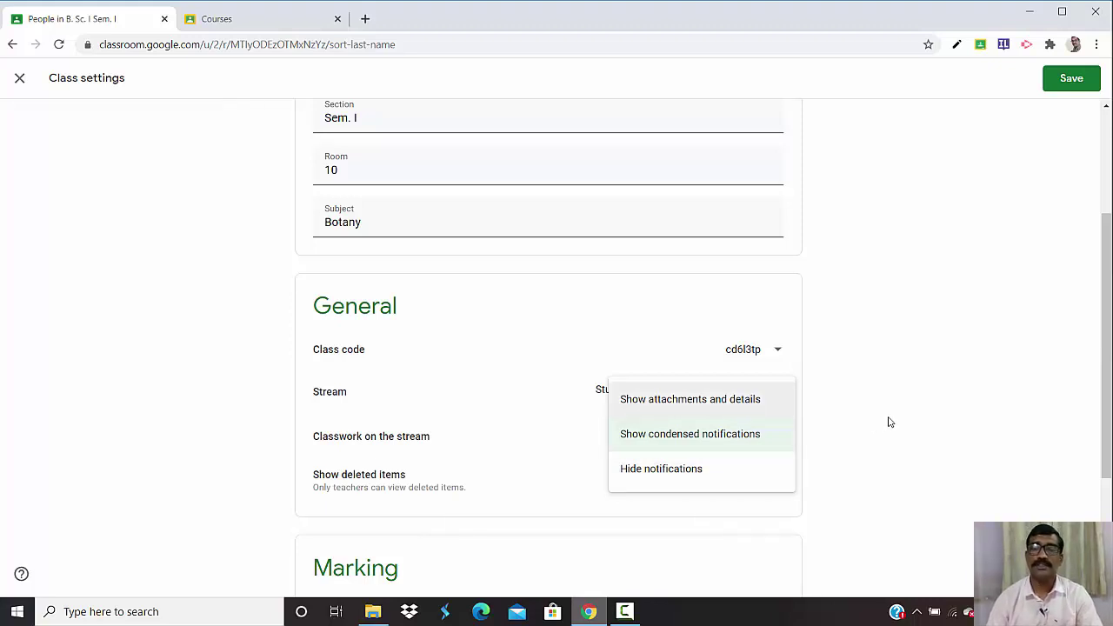
{"action": "left_click", "coordinate": [702, 442]}
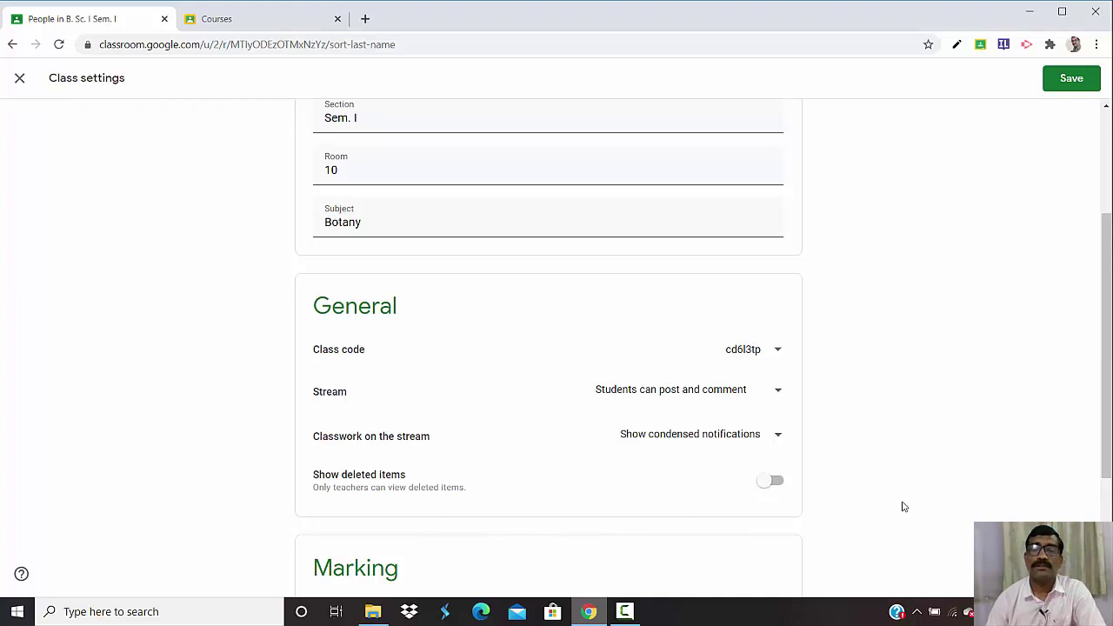
{"action": "left_click", "coordinate": [778, 484]}
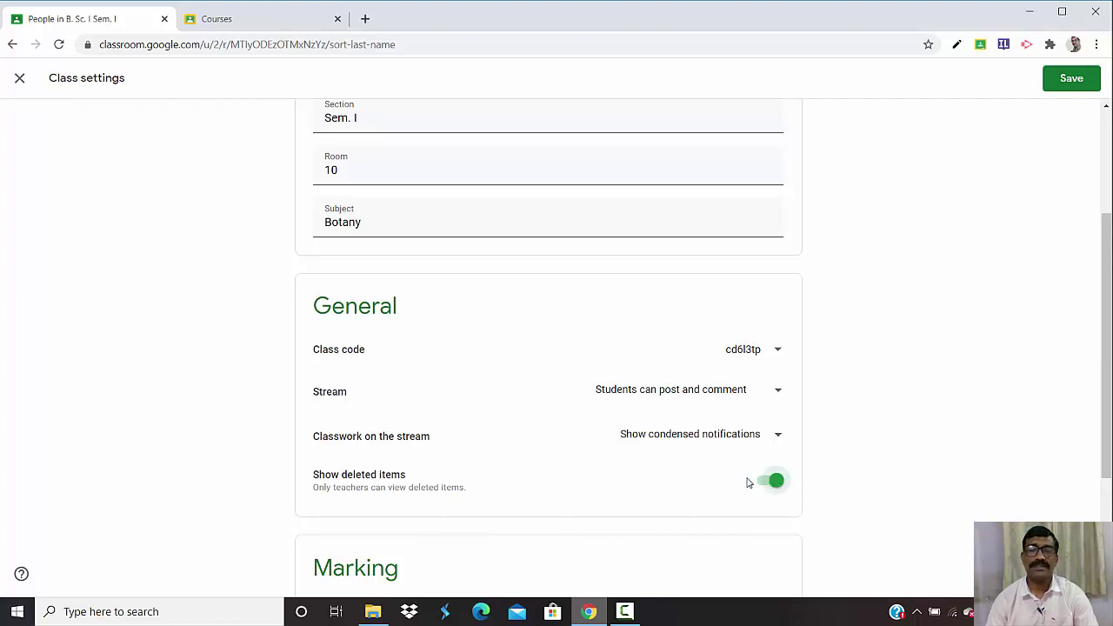
{"action": "left_click", "coordinate": [763, 485]}
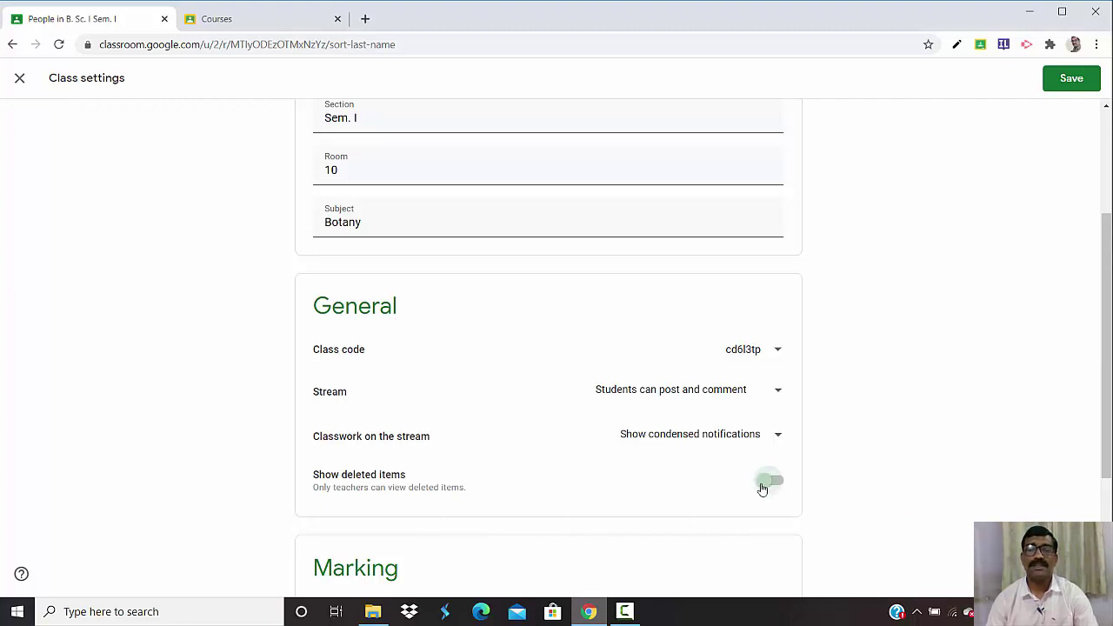
{"action": "left_click", "coordinate": [1065, 80]}
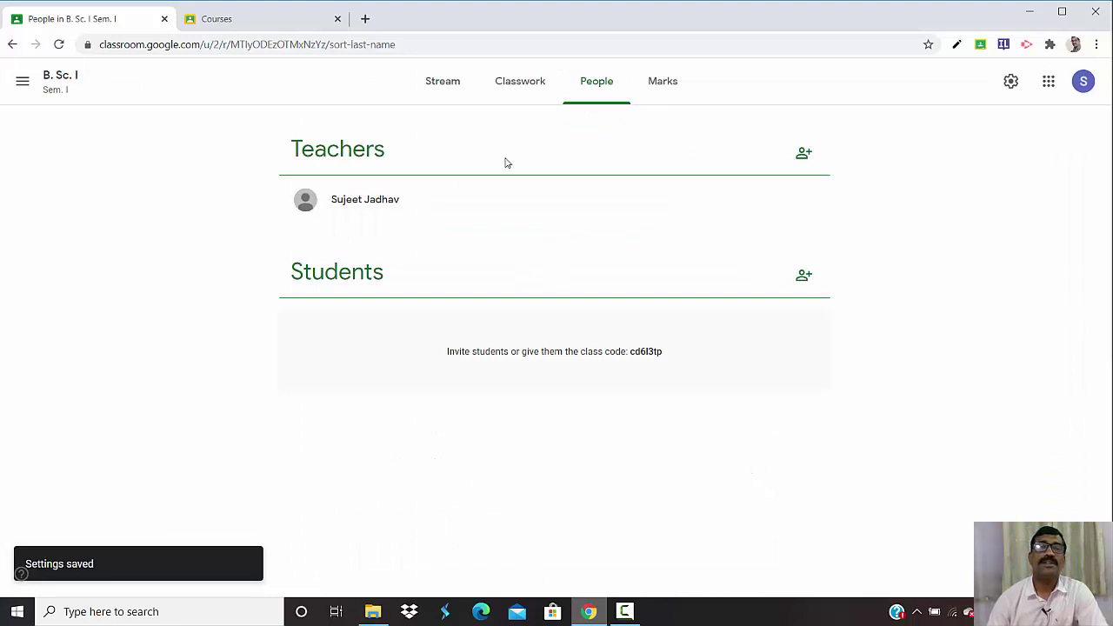
- View the class's Stream page and expand the header to show the subject, room and description
{"action": "left_click", "coordinate": [450, 87]}
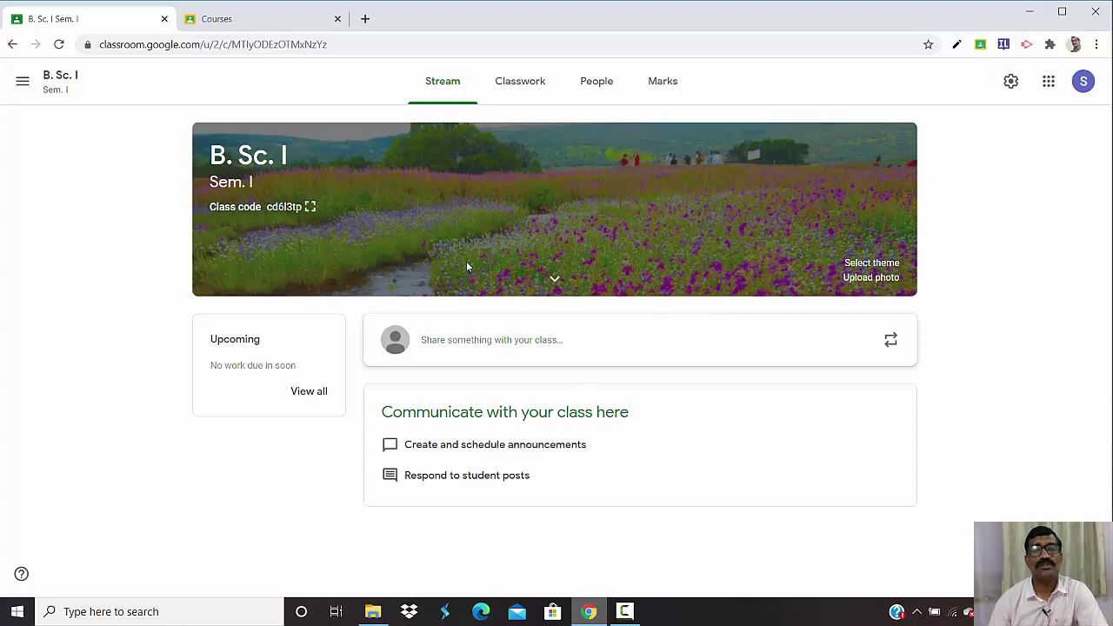
{"action": "left_click", "coordinate": [553, 278]}
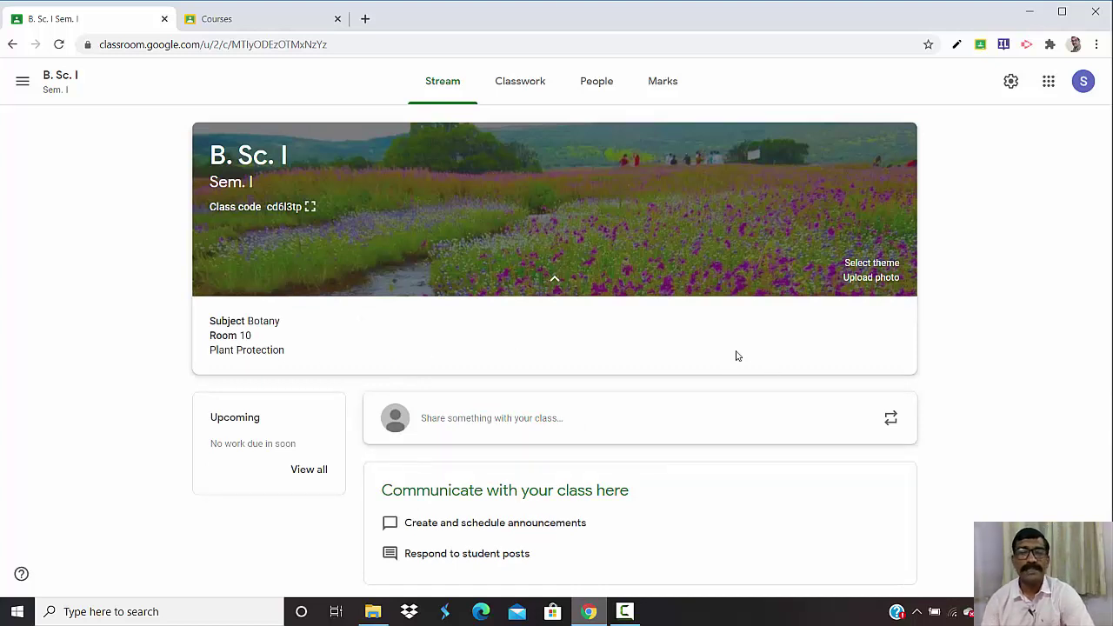
- Create a new classwork assignment titled "Diseases", dismissing the introductory notice about posting or planning ahead
{"action": "left_click", "coordinate": [522, 84]}
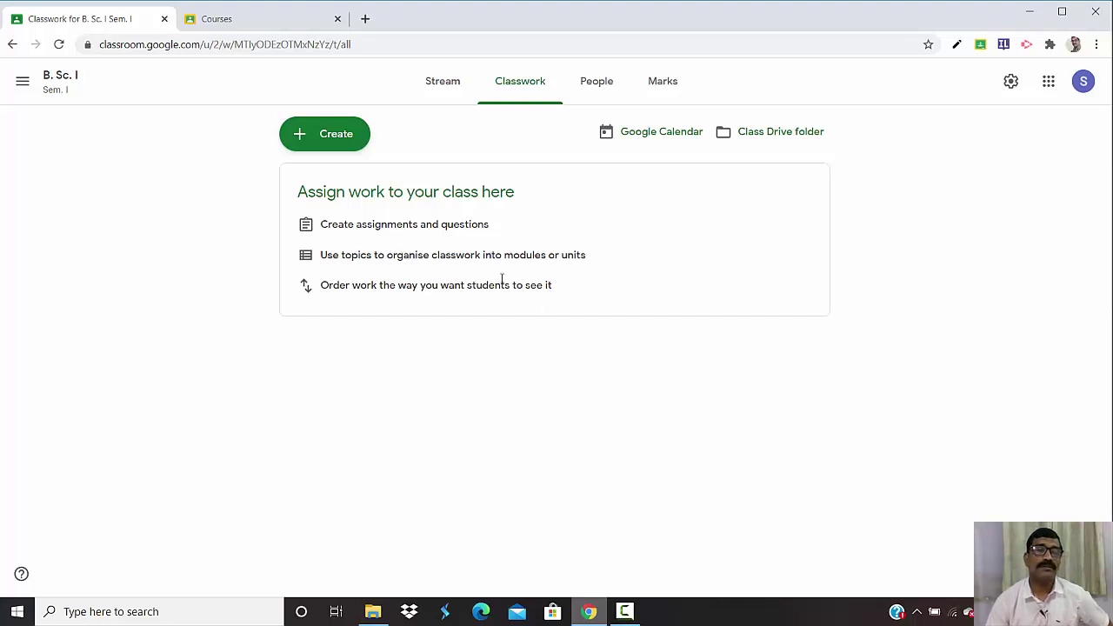
{"action": "left_click", "coordinate": [346, 136]}
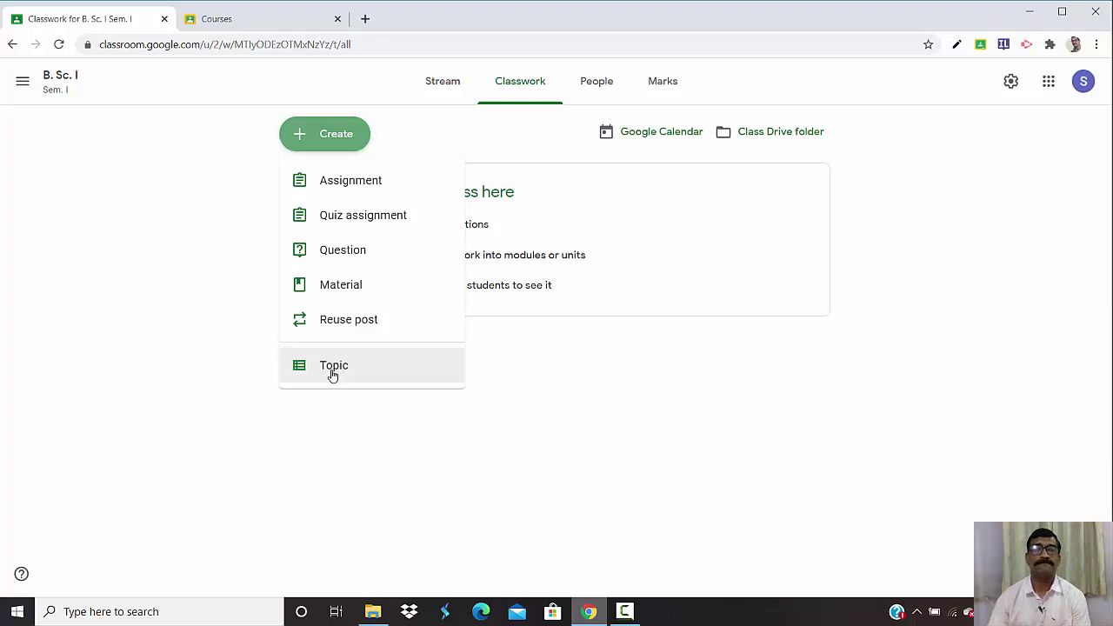
{"action": "left_click", "coordinate": [354, 189]}
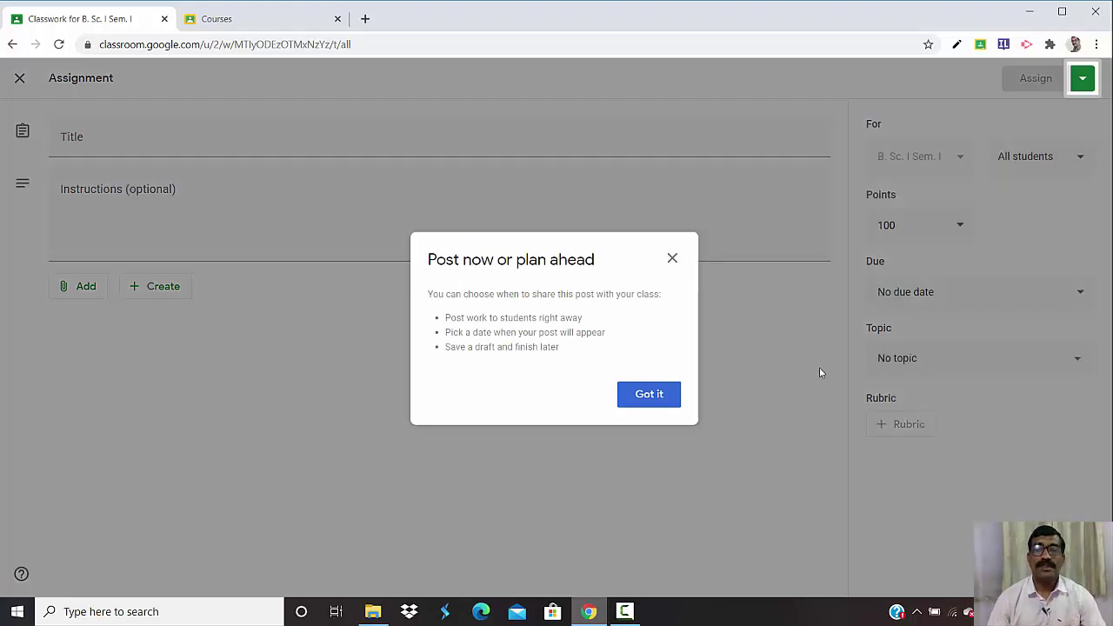
{"action": "left_click", "coordinate": [648, 394]}
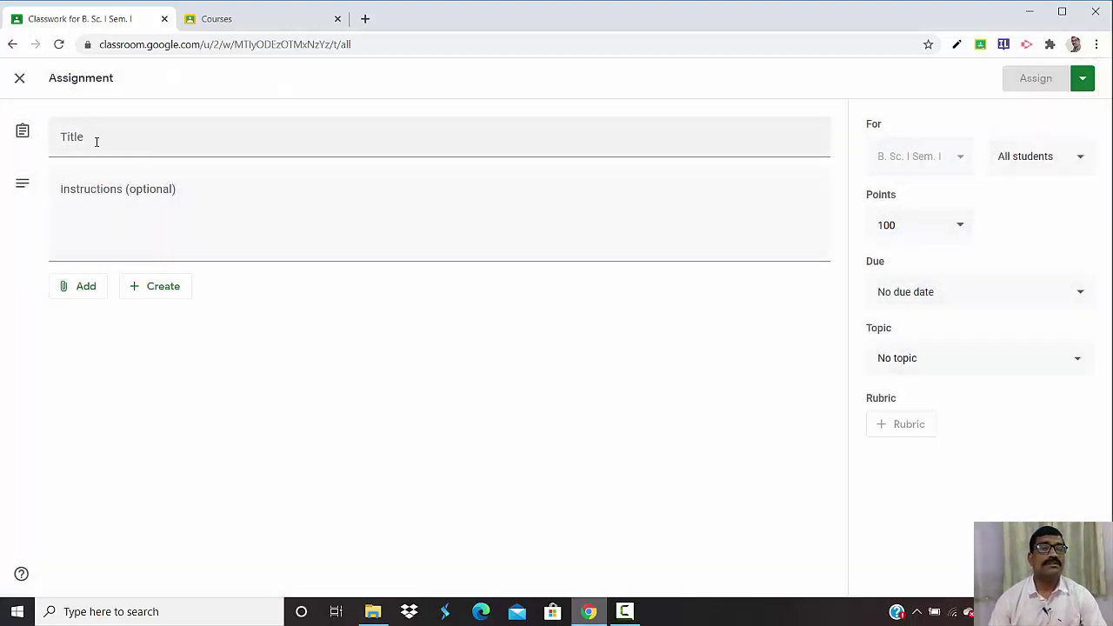
{"action": "left_click", "coordinate": [96, 142]}
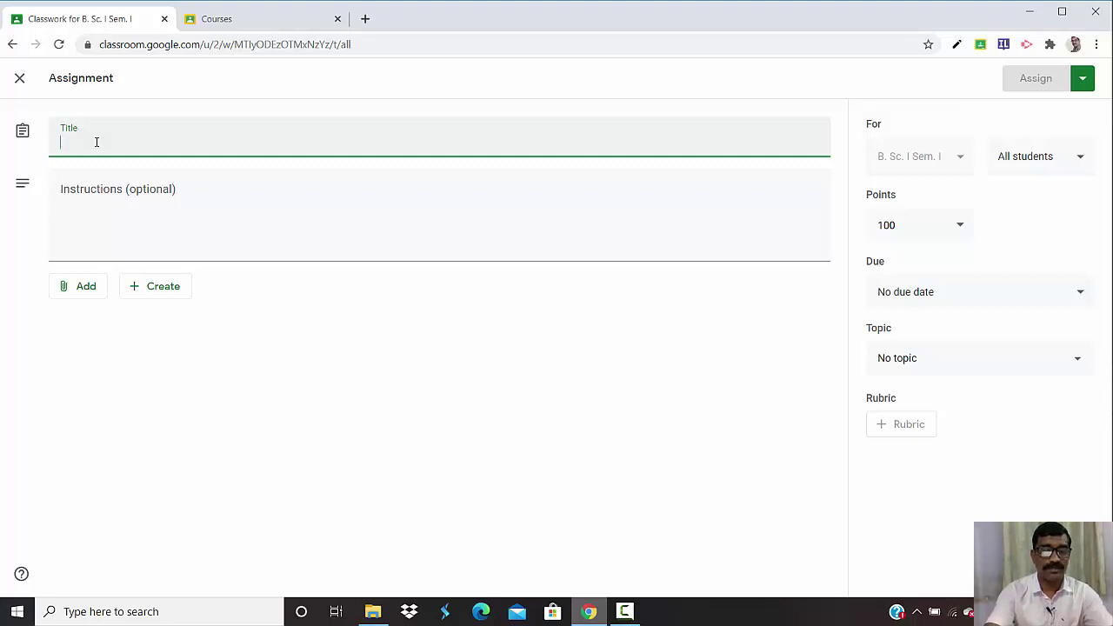
{"action": "type", "text": "Dise"}
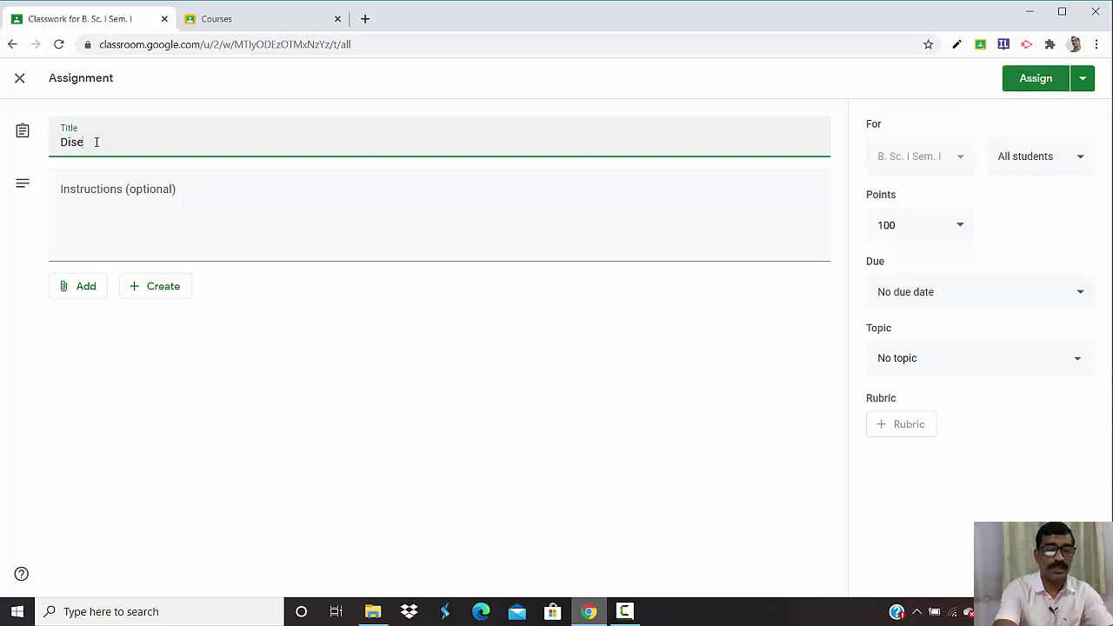
{"action": "type", "text": "ases"}
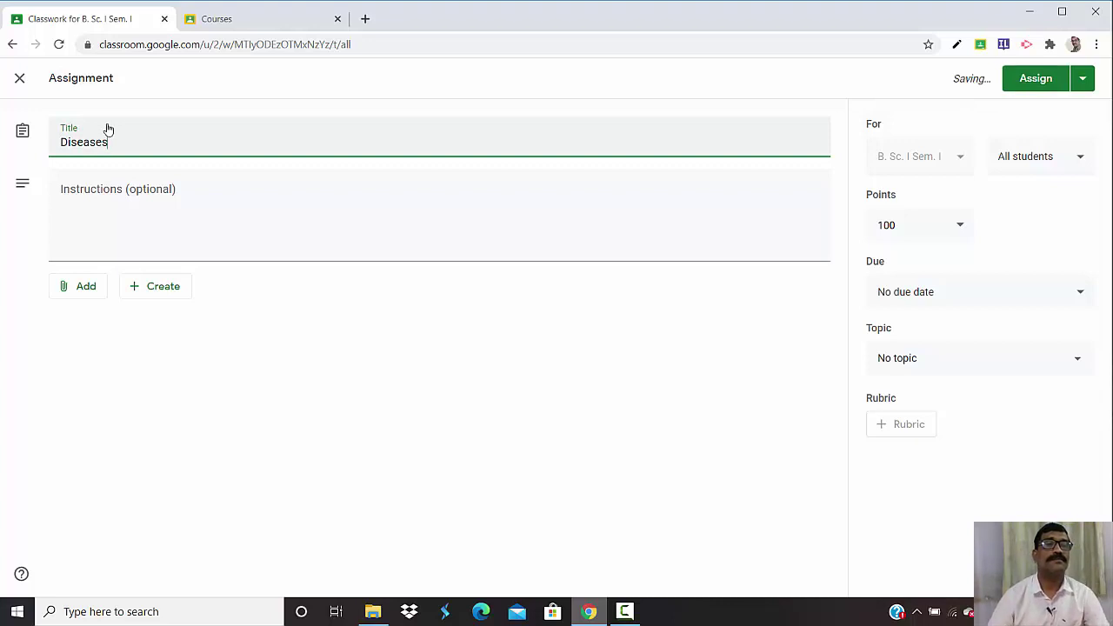
- Enter the assignment instructions "These assignment should be submitted on 5 August."
{"action": "left_click", "coordinate": [126, 225]}
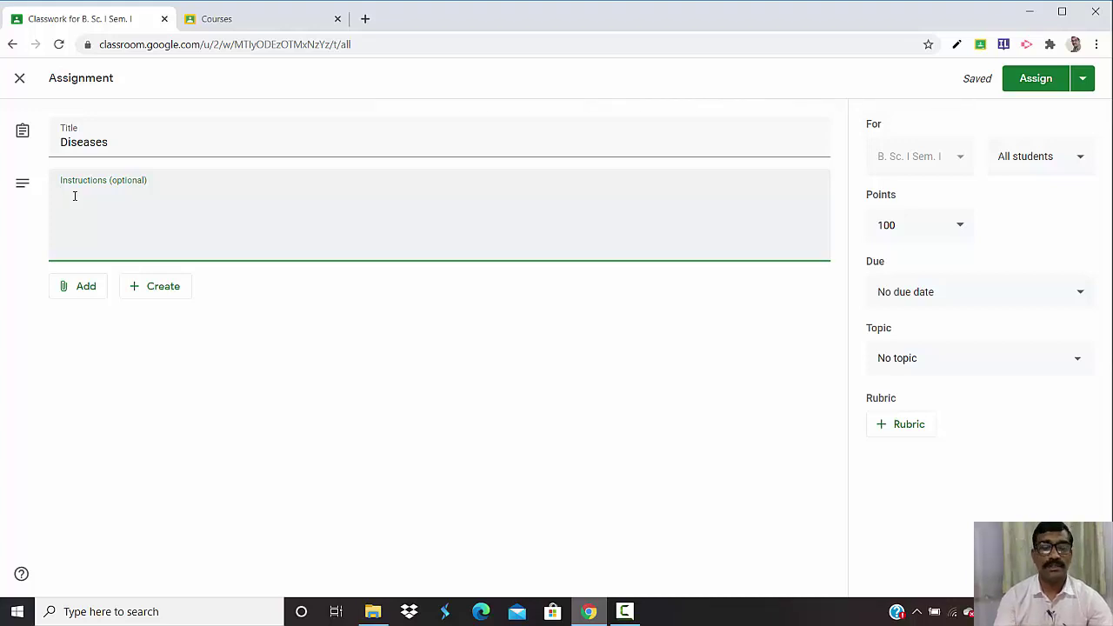
{"action": "type", "text": "Thses"}
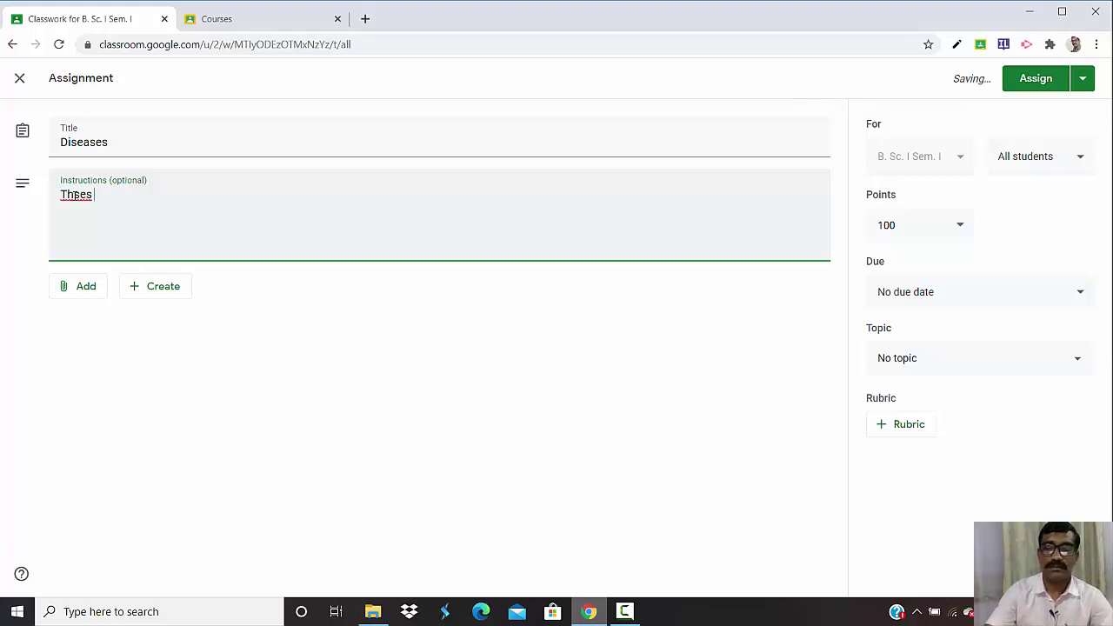
{"action": "key", "text": "BackSpace"}
{"action": "key", "text": "BackSpace"}
{"action": "type", "text": "e"}
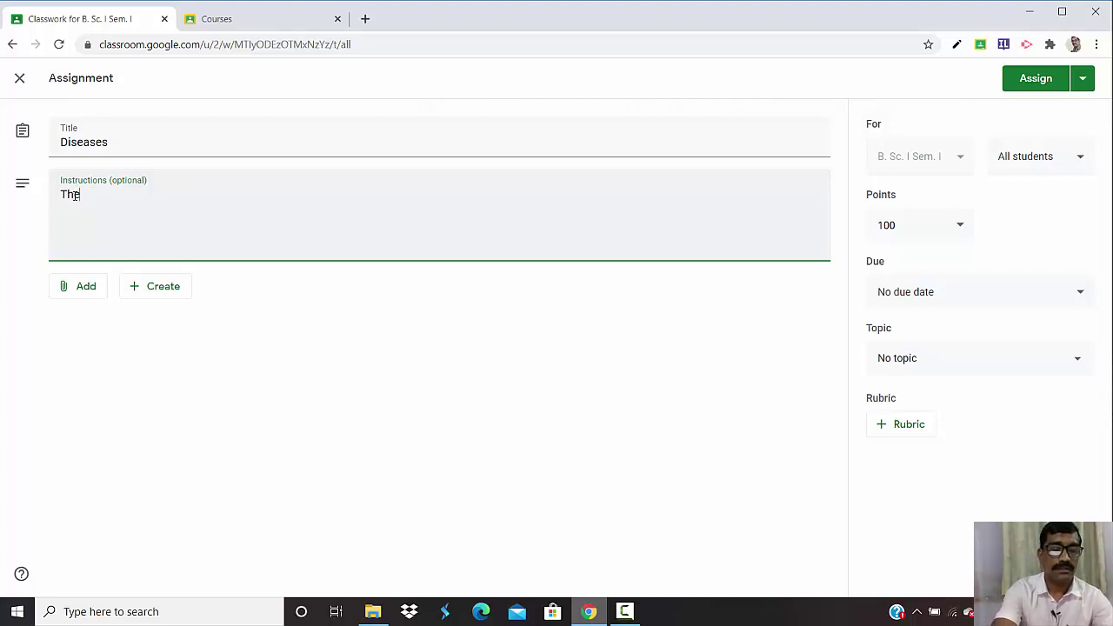
{"action": "type", "text": "se assi"}
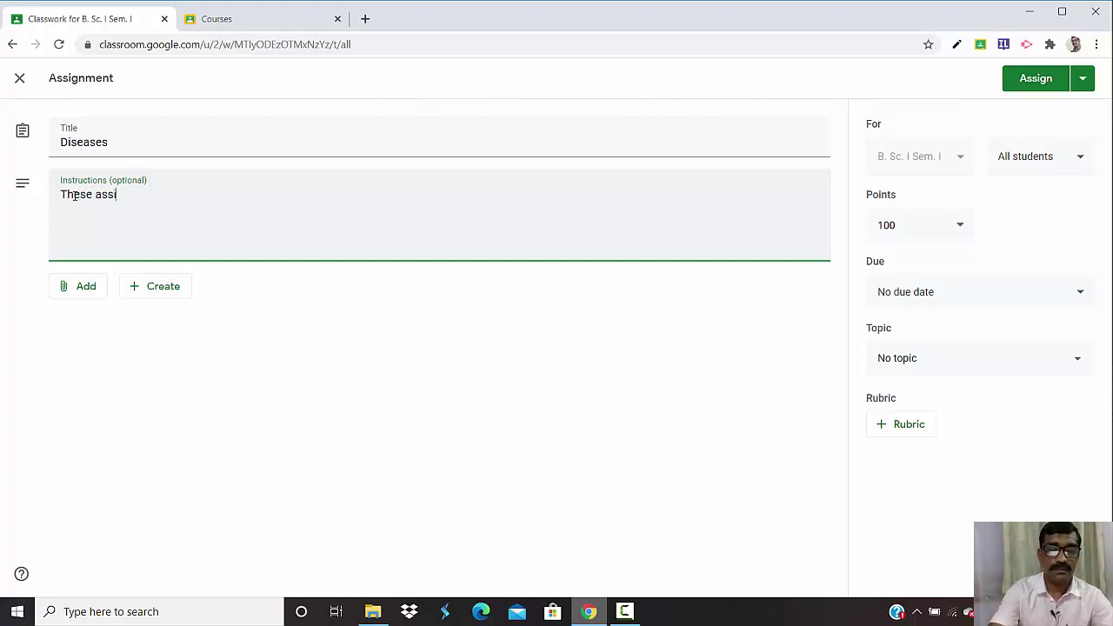
{"action": "type", "text": "gnme"}
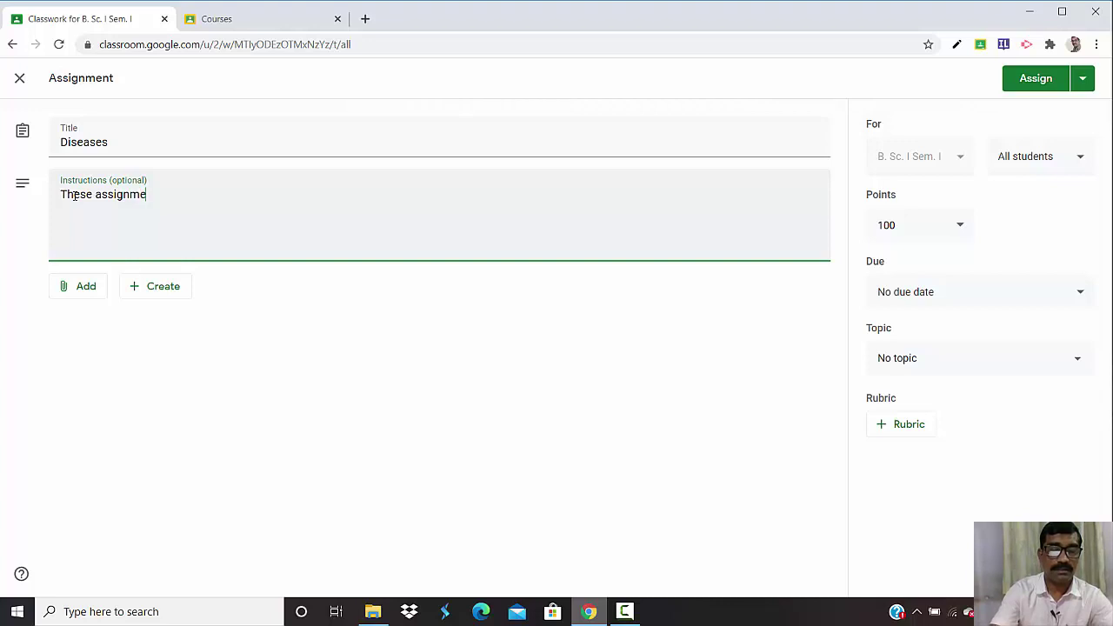
{"action": "type", "text": "nt shou"}
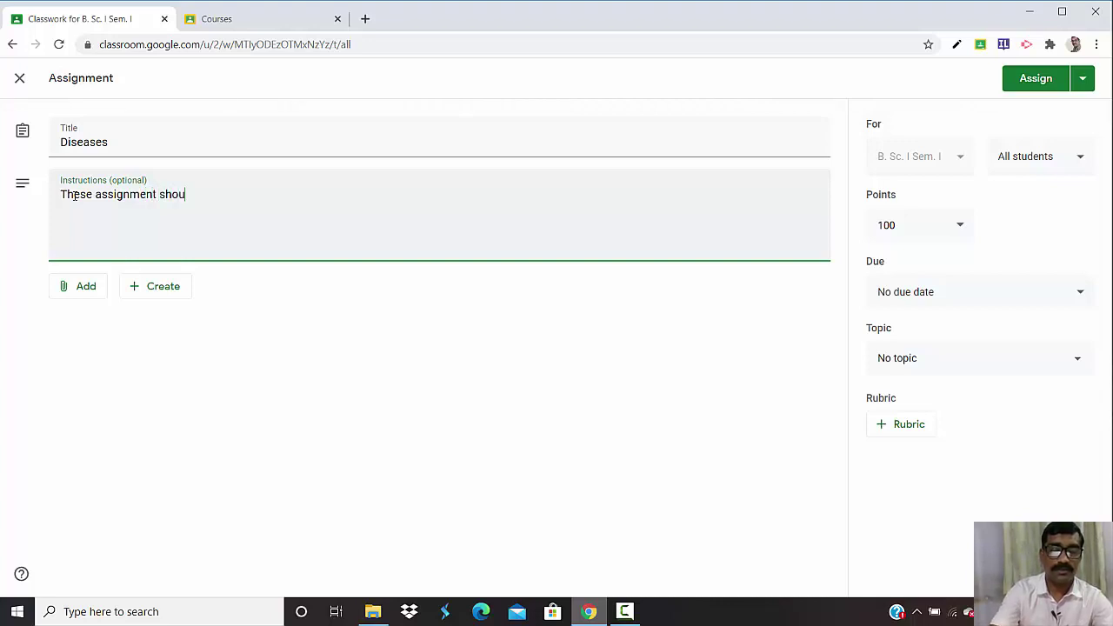
{"action": "type", "text": "ld be "}
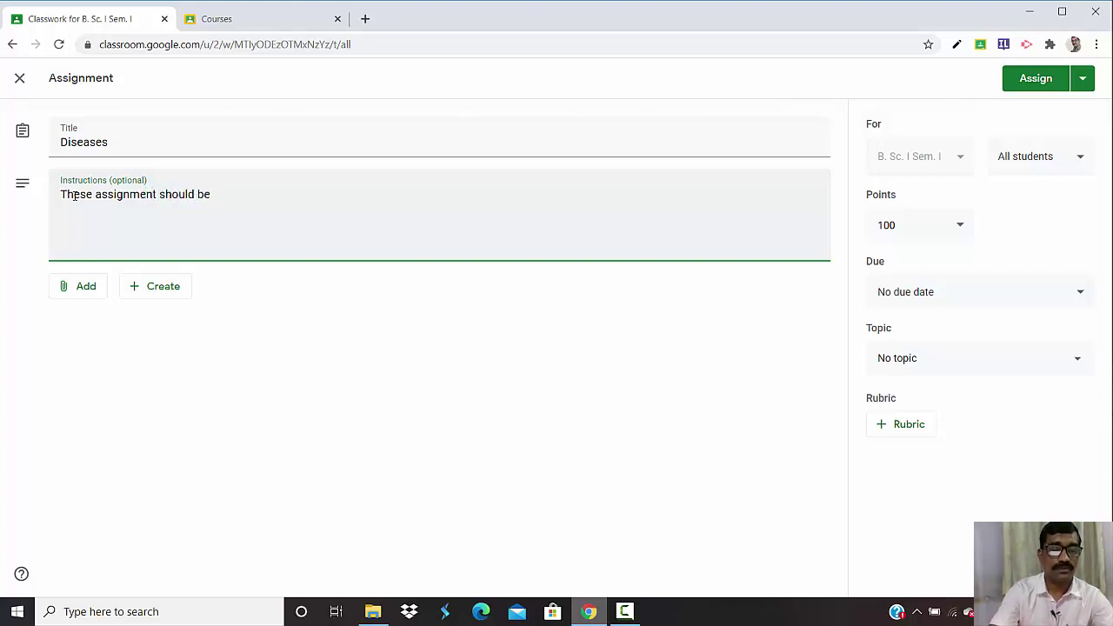
{"action": "type", "text": "submit"}
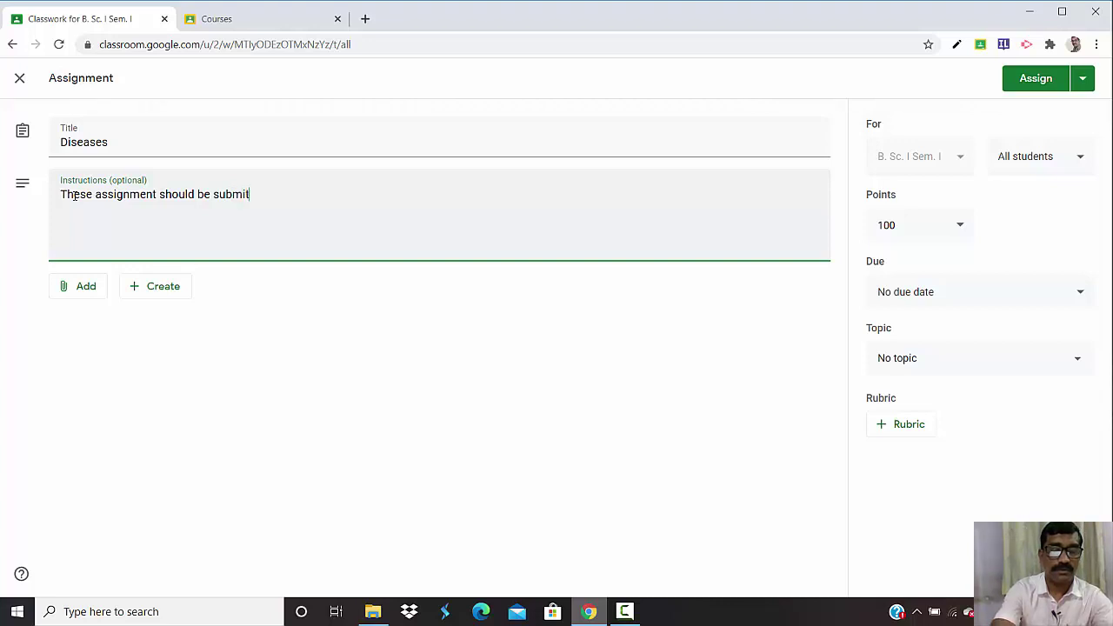
{"action": "type", "text": "ted in"}
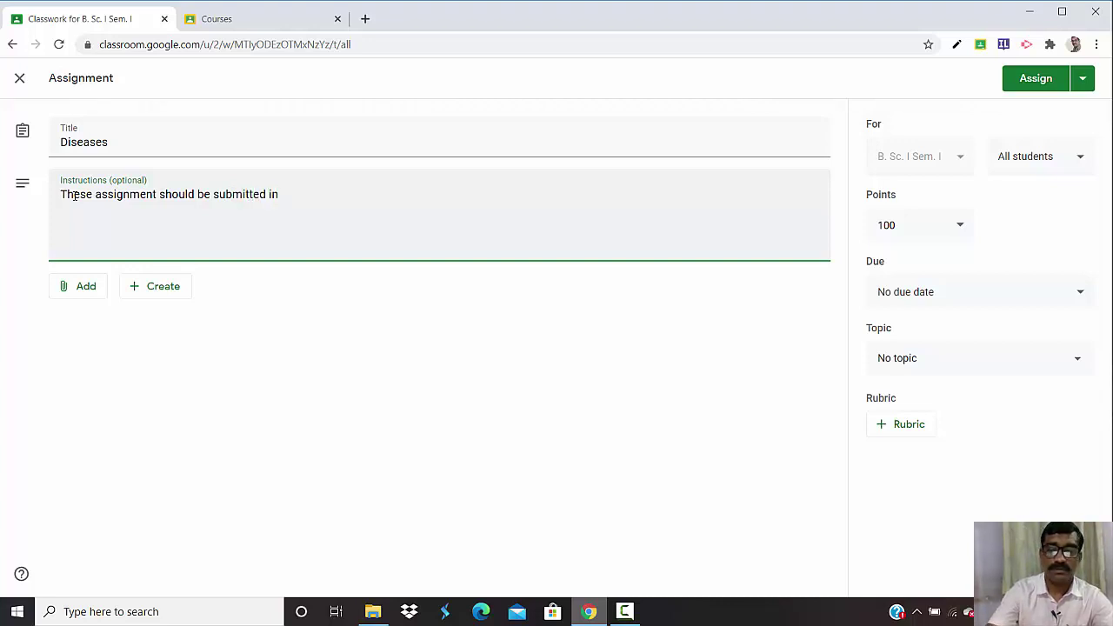
{"action": "key", "text": "BackSpace"}
{"action": "key", "text": "BackSpace"}
{"action": "type", "text": "on"}
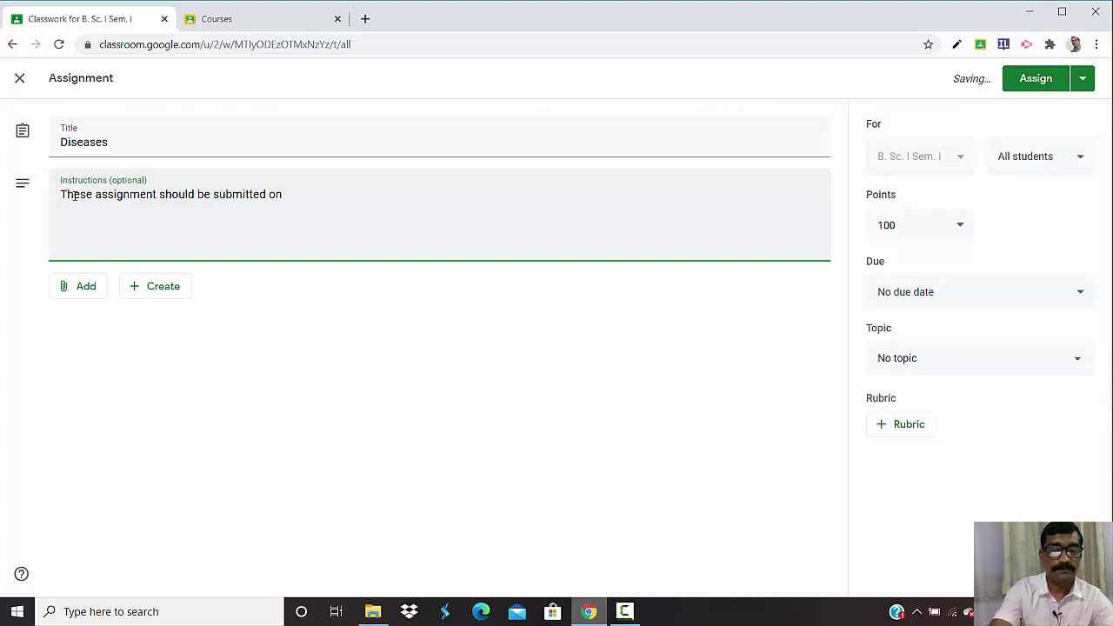
{"action": "type", "text": "5"}
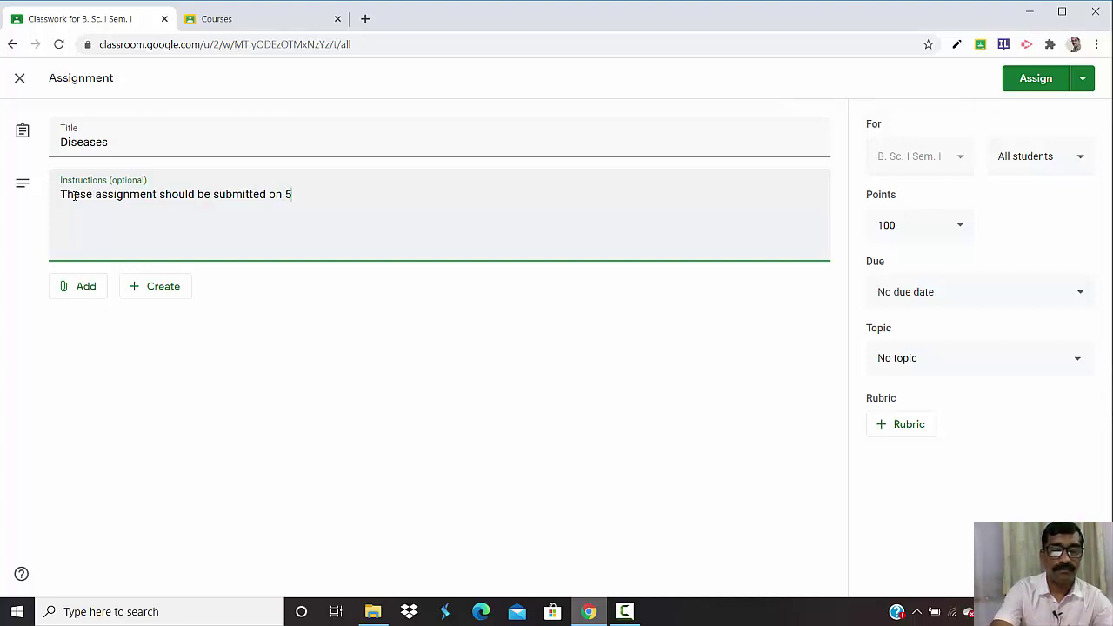
{"action": "type", "text": " Au"}
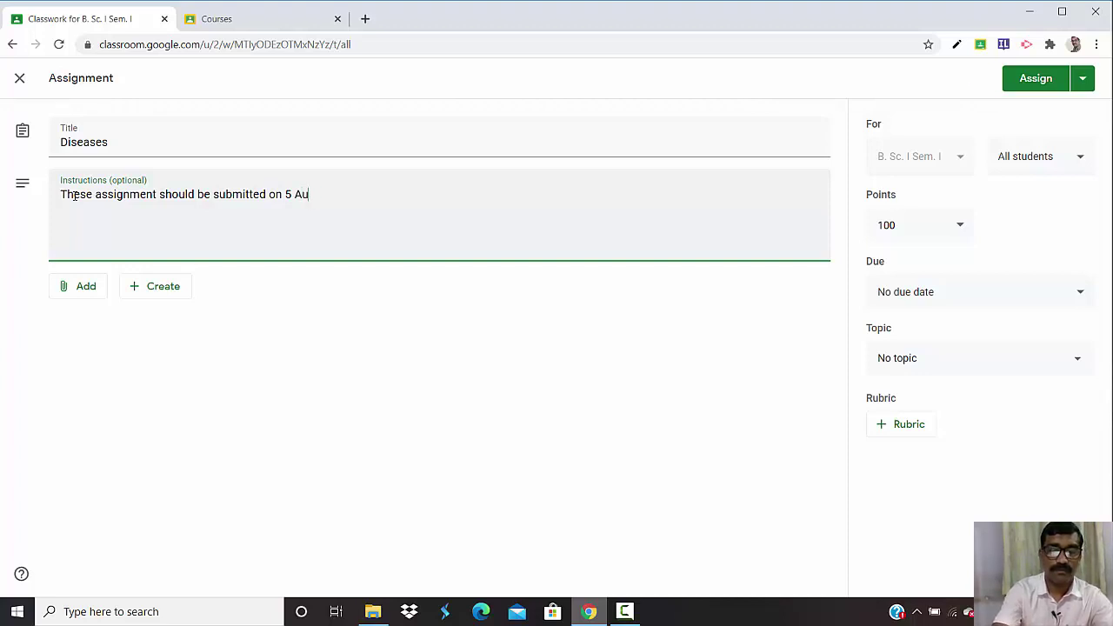
{"action": "type", "text": "dgust"}
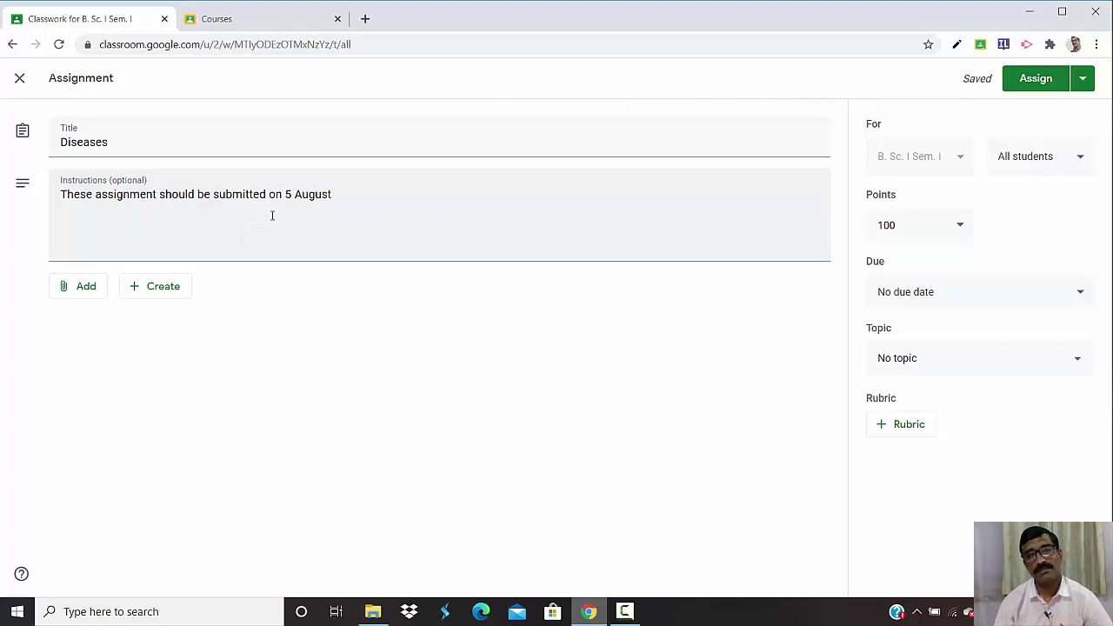
{"action": "left_click", "coordinate": [337, 197]}
{"action": "type", "text": "."}
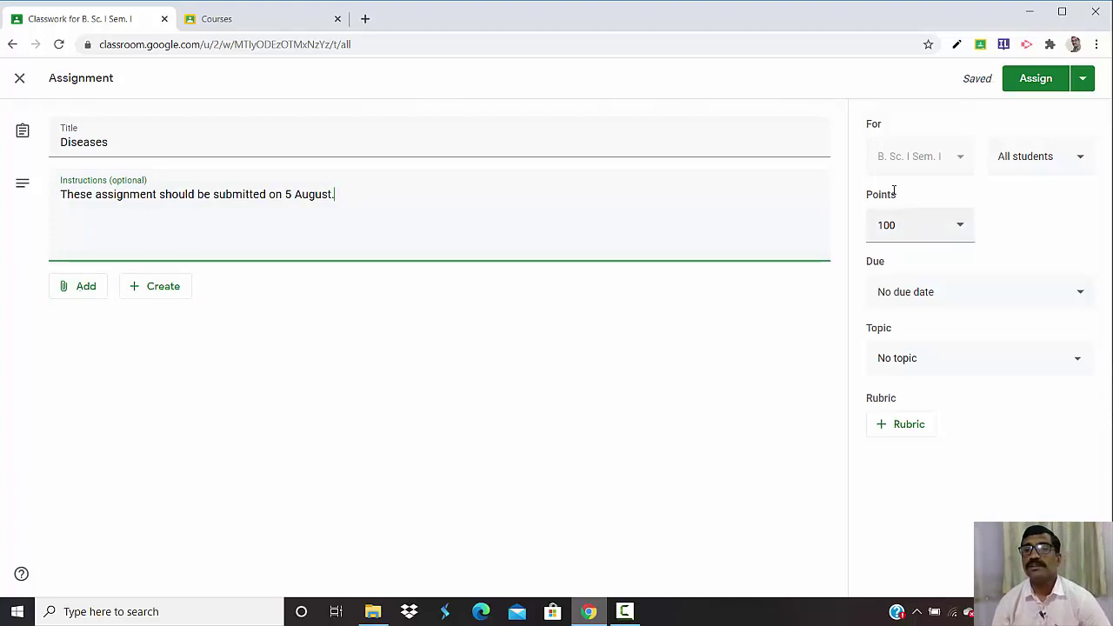
- Examine which class and students the assignment can be given to, keeping it for all students
{"action": "left_click", "coordinate": [960, 160]}
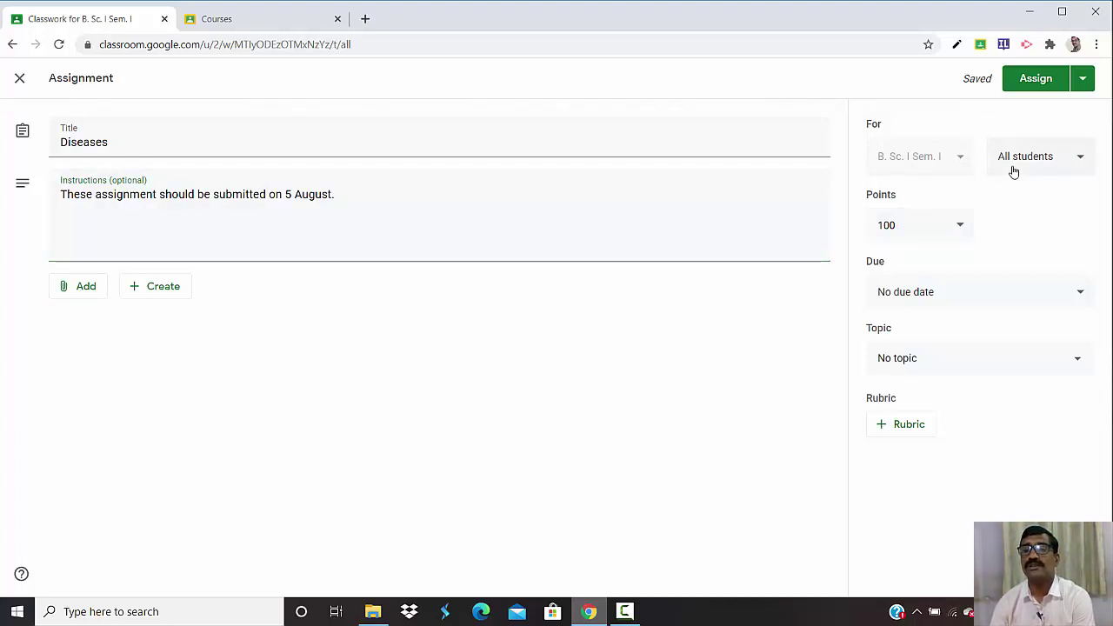
{"action": "left_click", "coordinate": [1081, 159]}
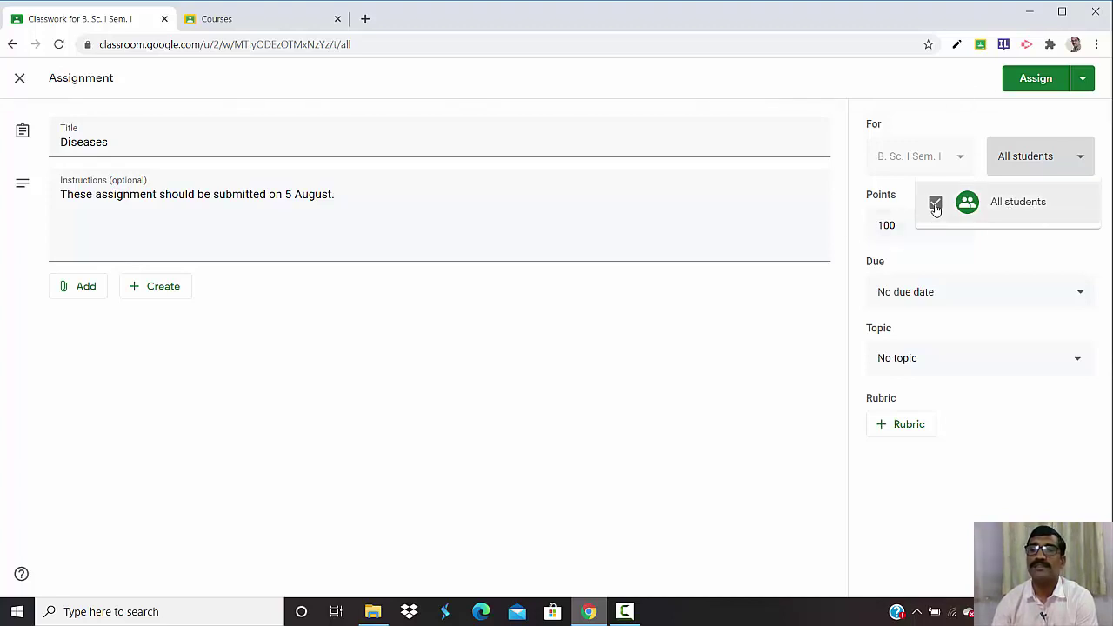
{"action": "left_click", "coordinate": [733, 325]}
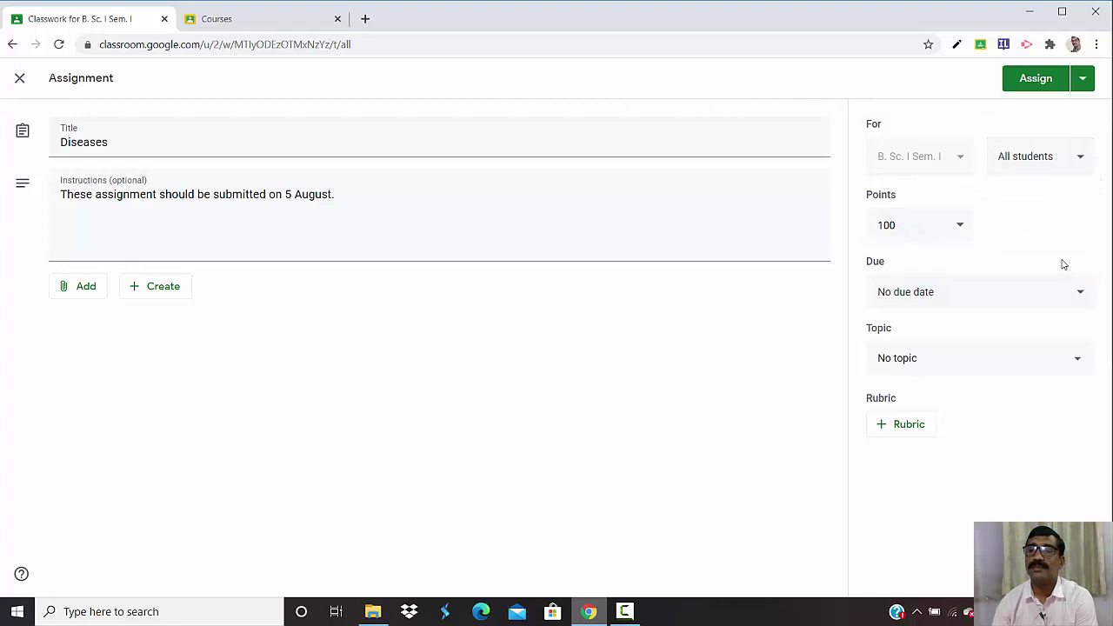
- Enter 10 points for the assignment and switch it to Unmarked
{"action": "left_click", "coordinate": [960, 228]}
{"action": "left_click", "coordinate": [955, 232]}
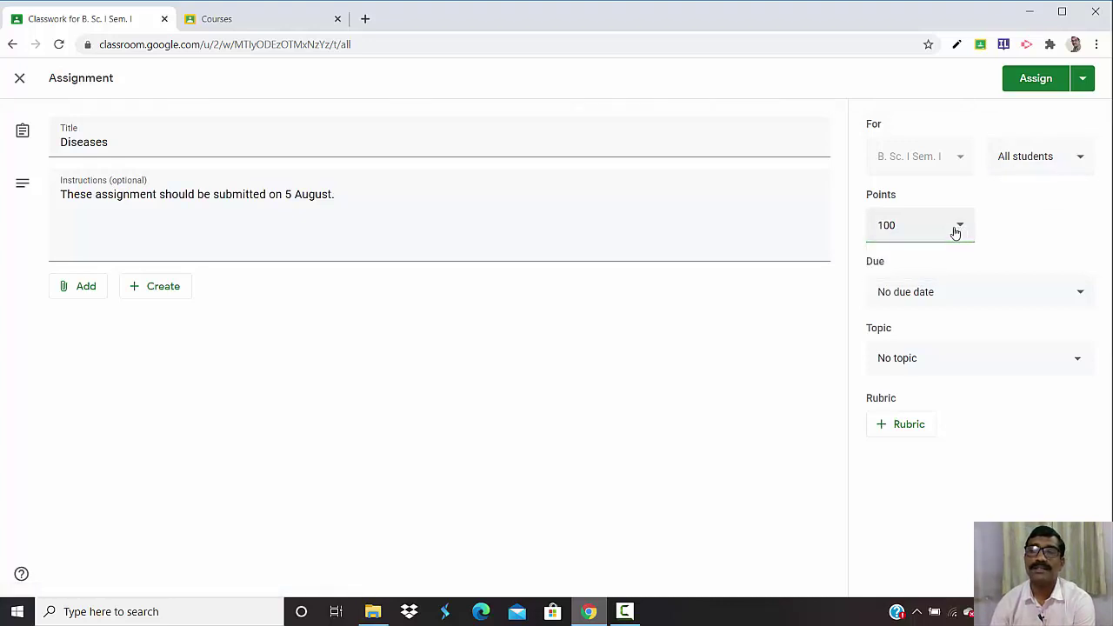
{"action": "left_click_drag", "start_coordinate": [901, 226], "coordinate": [873, 233]}
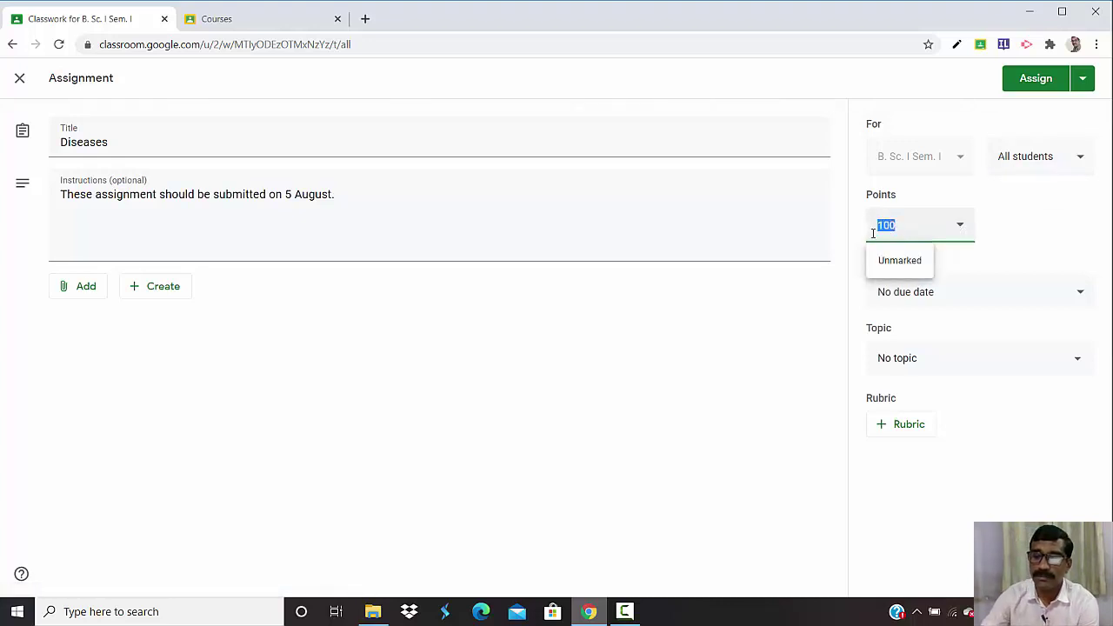
{"action": "type", "text": "10"}
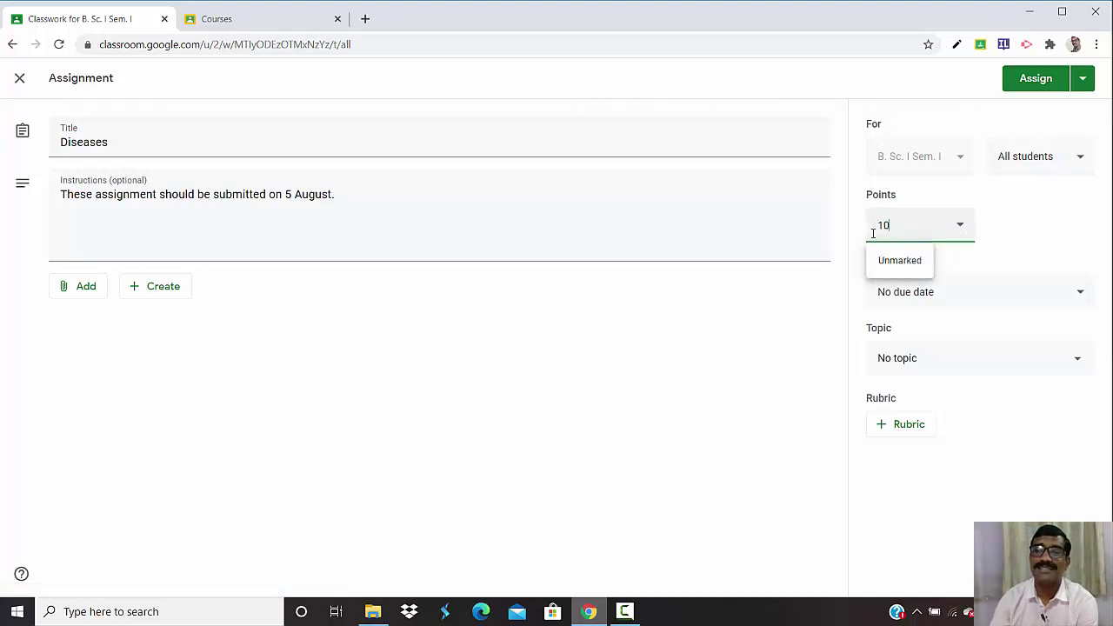
{"action": "left_click", "coordinate": [910, 268]}
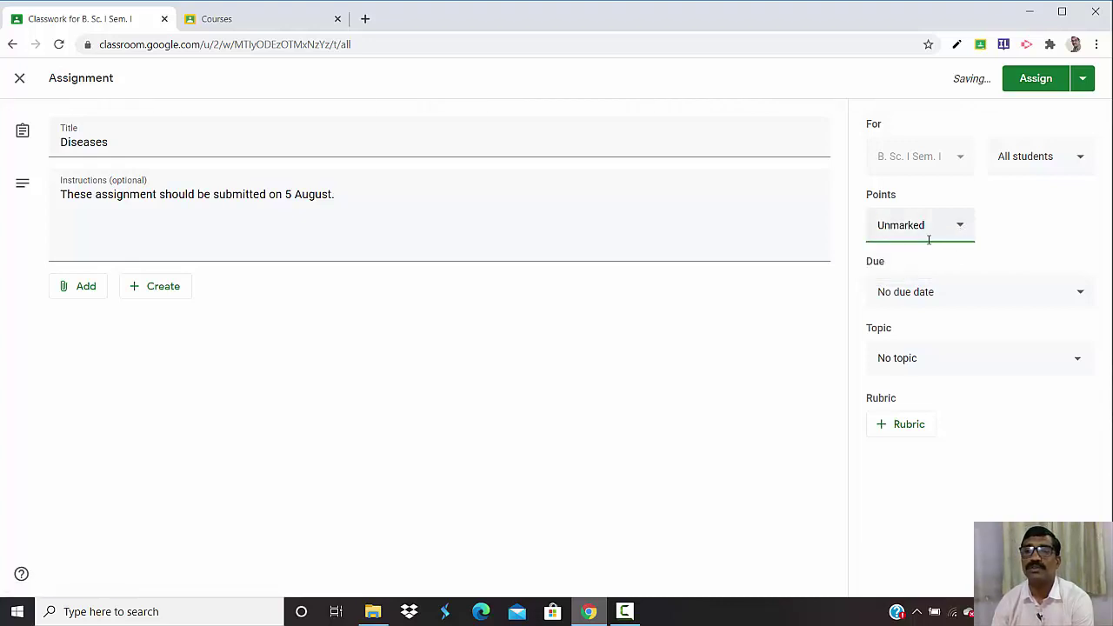
- Replace the Unmarked setting with 10 points for the assignment
{"action": "left_click", "coordinate": [932, 226]}
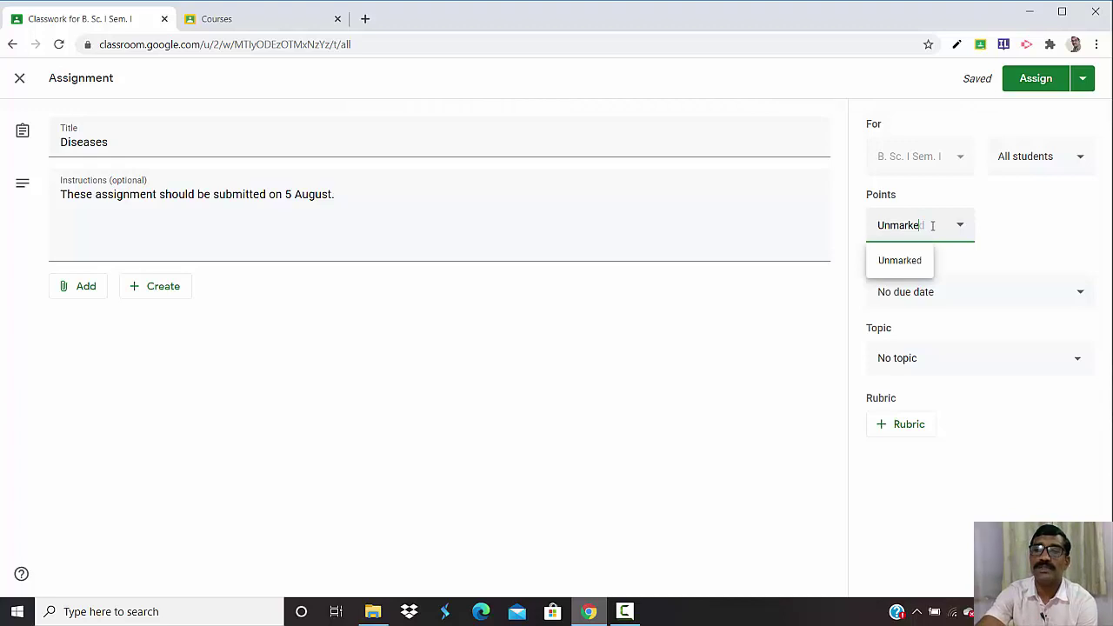
{"action": "type", "text": "10"}
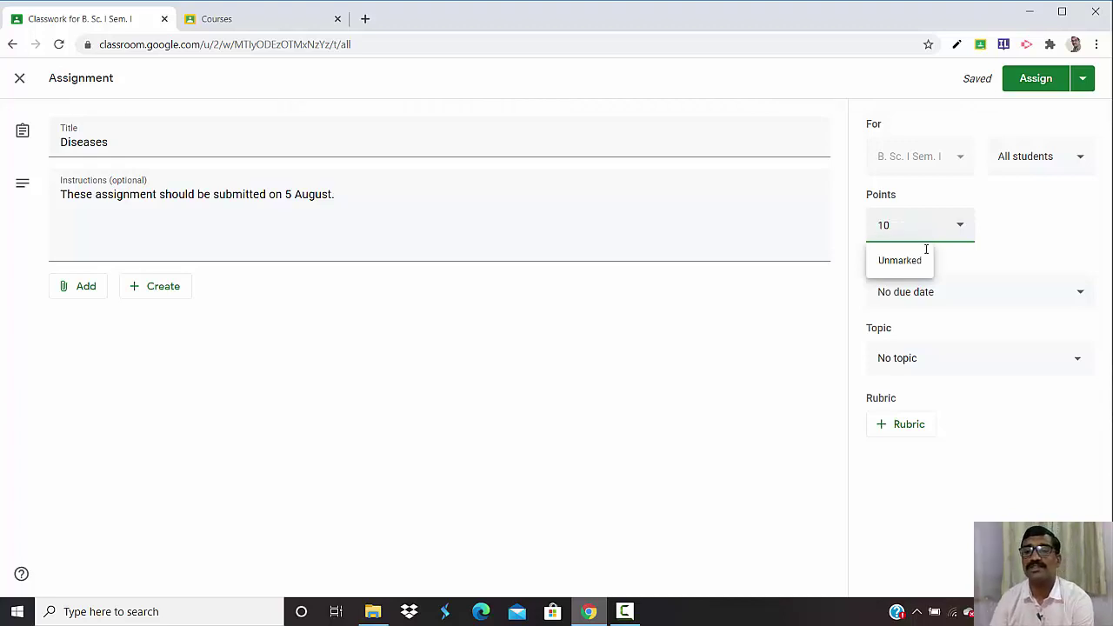
{"action": "left_click", "coordinate": [783, 329]}
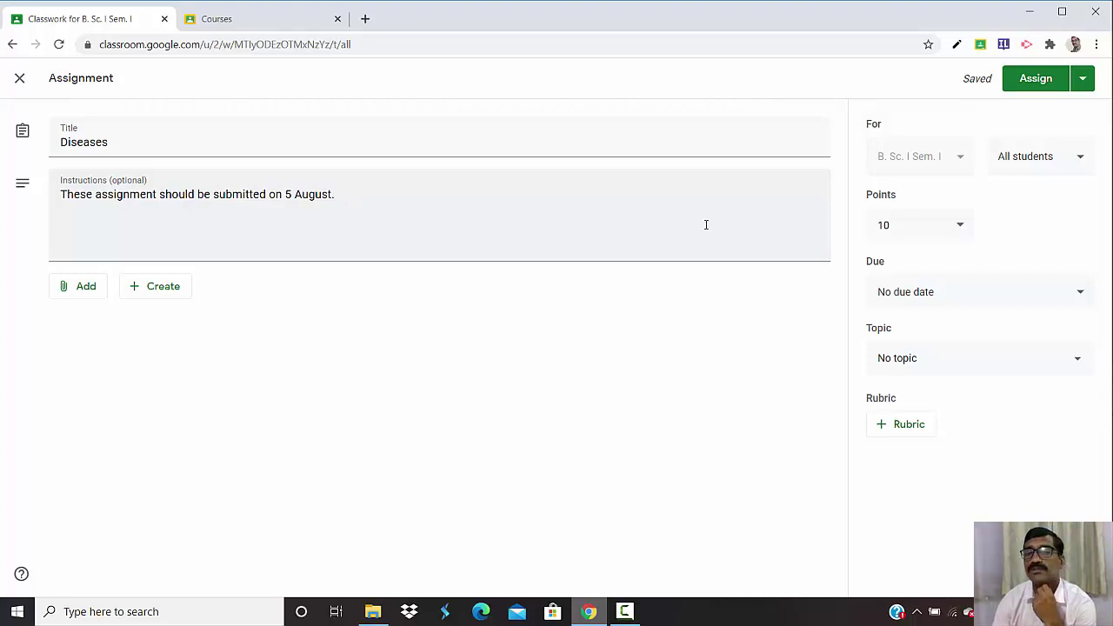
- Set the assignment's due date to 15 Aug 2020 and its due time to 23:59
{"action": "left_click", "coordinate": [1081, 294]}
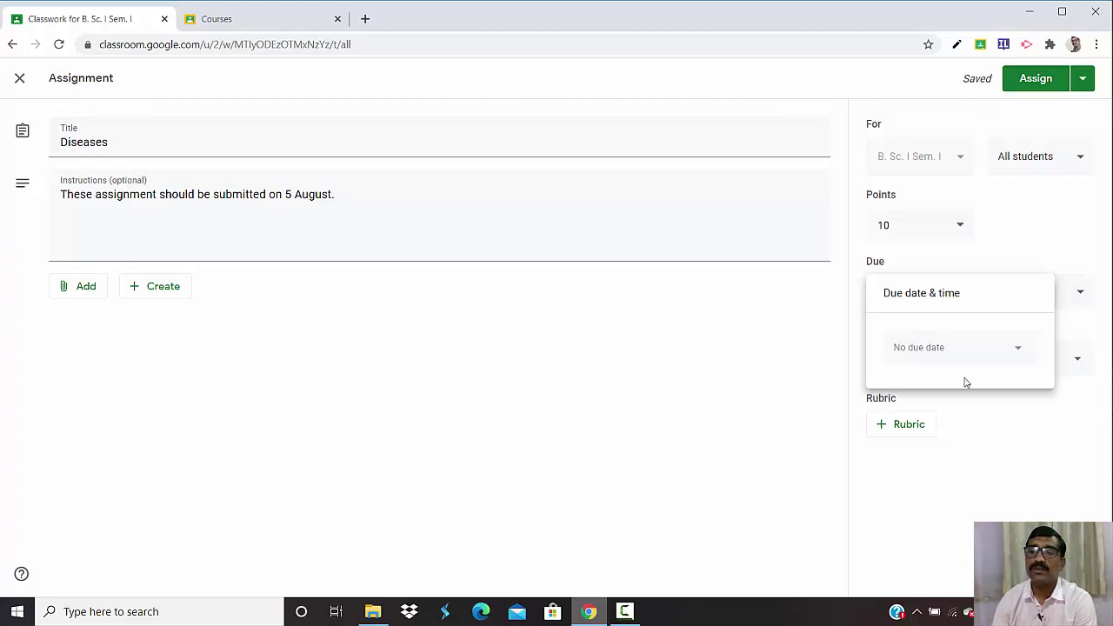
{"action": "left_click", "coordinate": [1018, 349]}
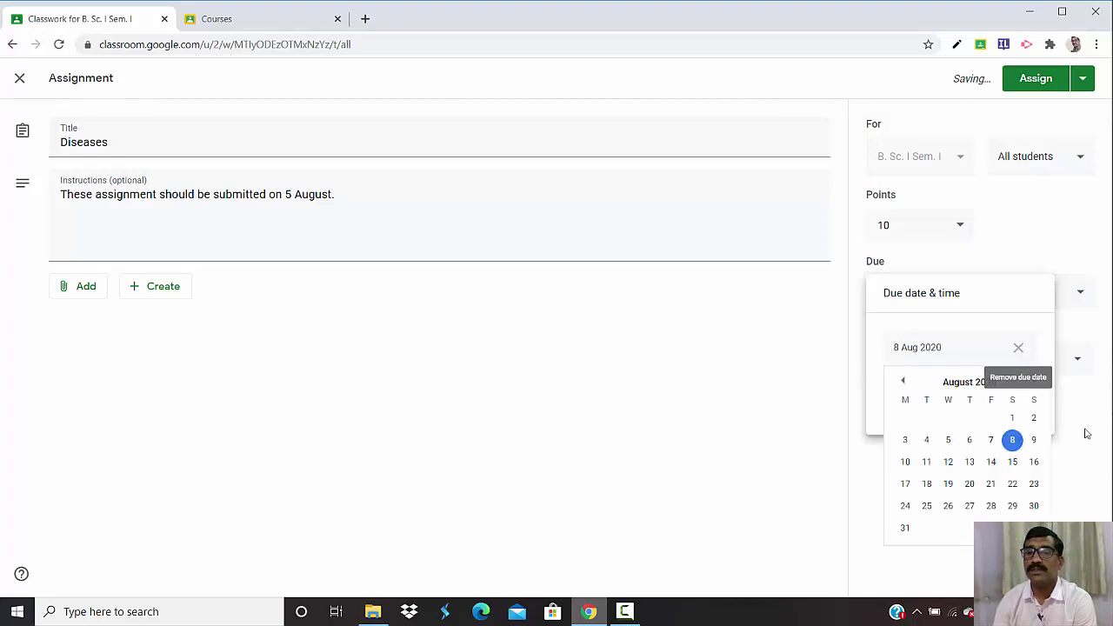
{"action": "left_click", "coordinate": [1013, 462]}
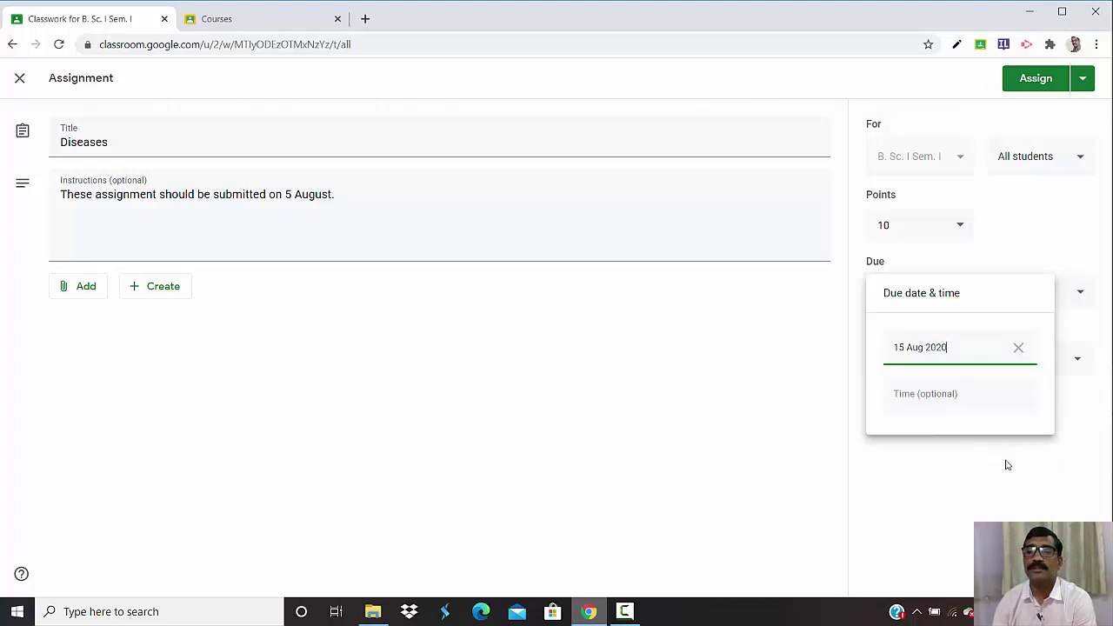
{"action": "left_click", "coordinate": [912, 399]}
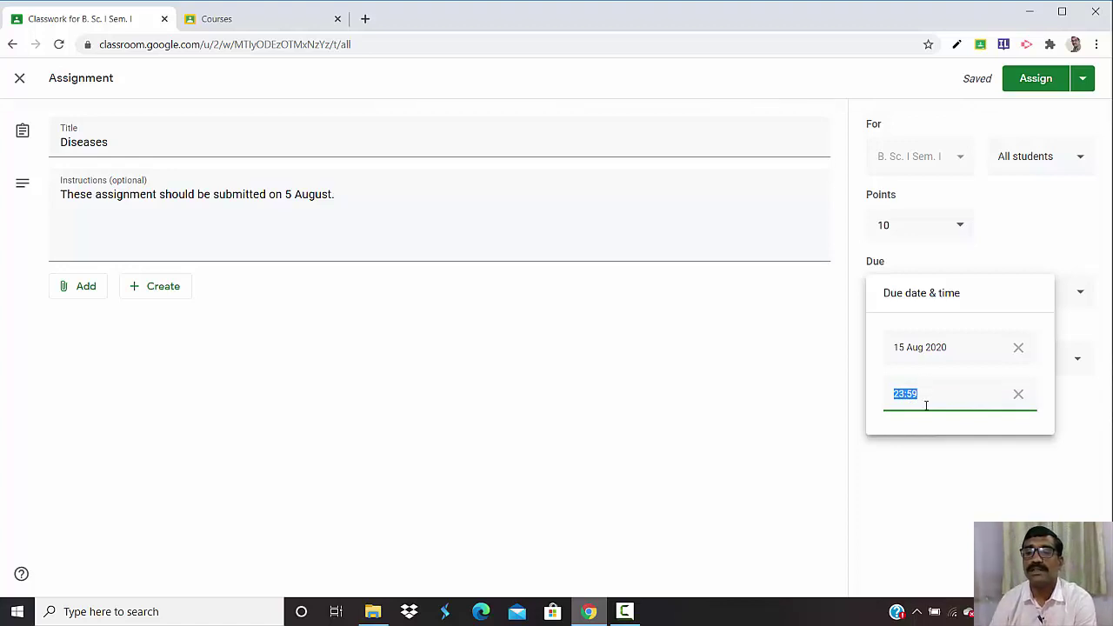
{"action": "left_click", "coordinate": [835, 394]}
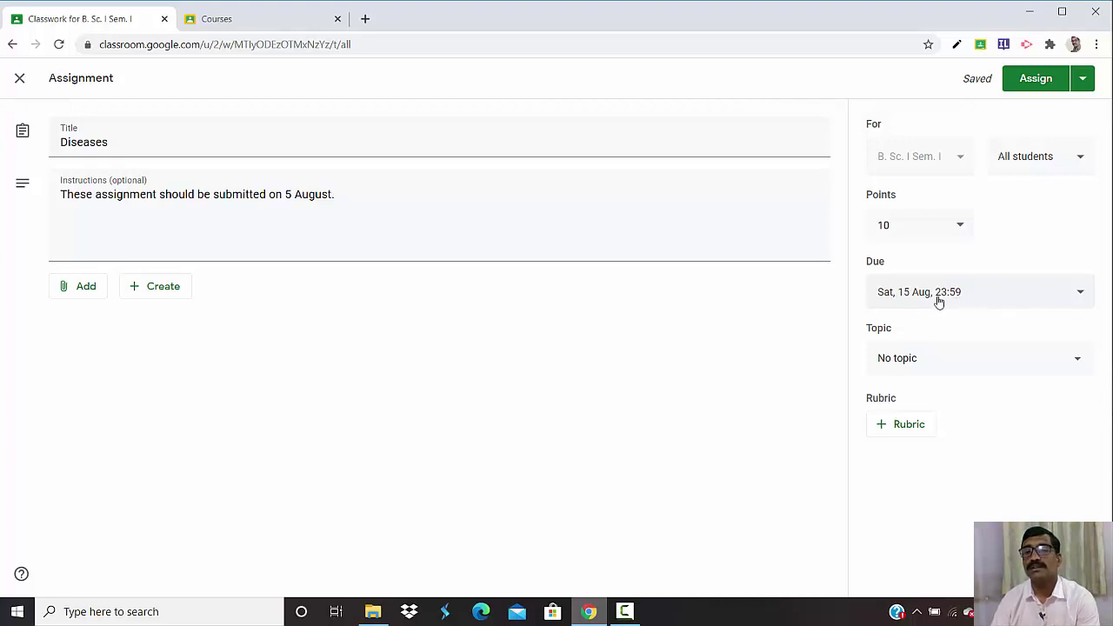
- Create a new topic named "plant pathology" for the assignment
{"action": "left_click", "coordinate": [1078, 363]}
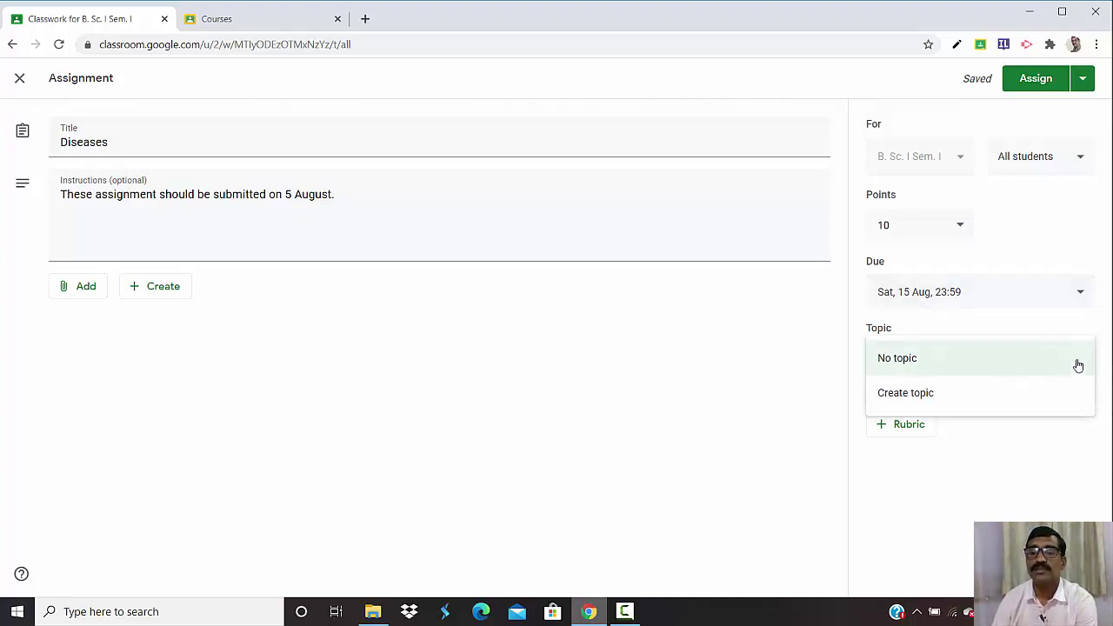
{"action": "left_click", "coordinate": [915, 399]}
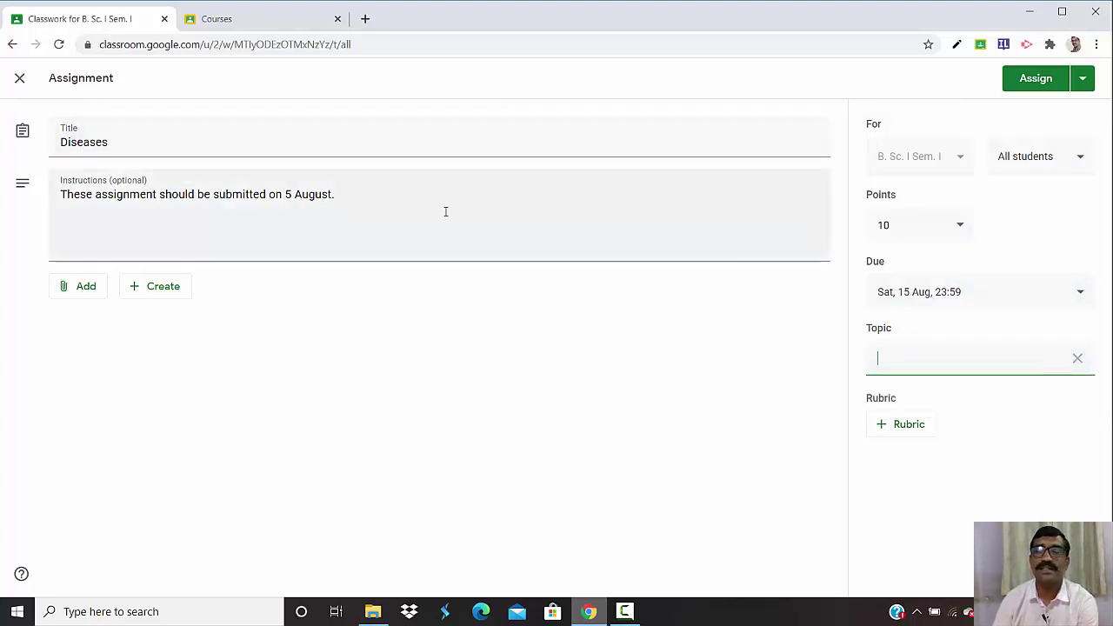
{"action": "type", "text": "D"}
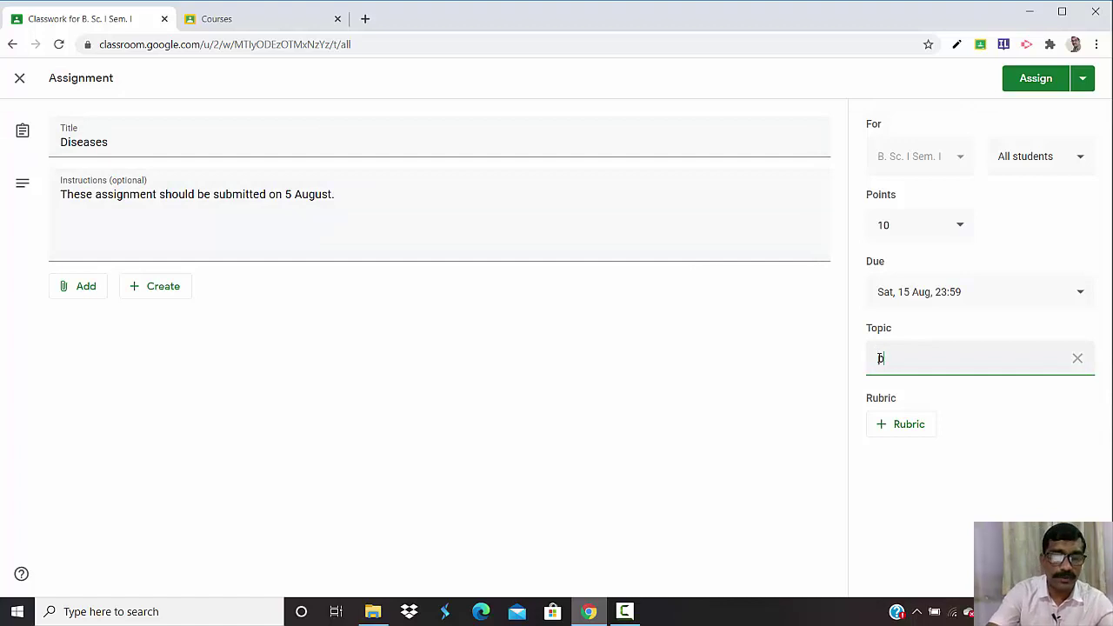
{"action": "type", "text": "lant"}
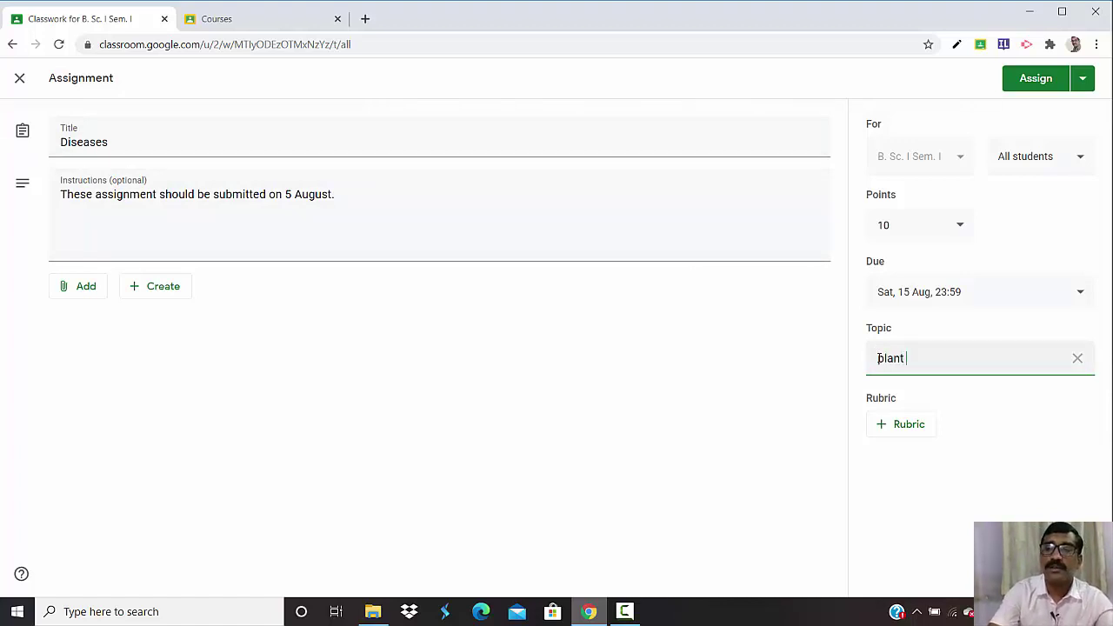
{"action": "type", "text": " path"}
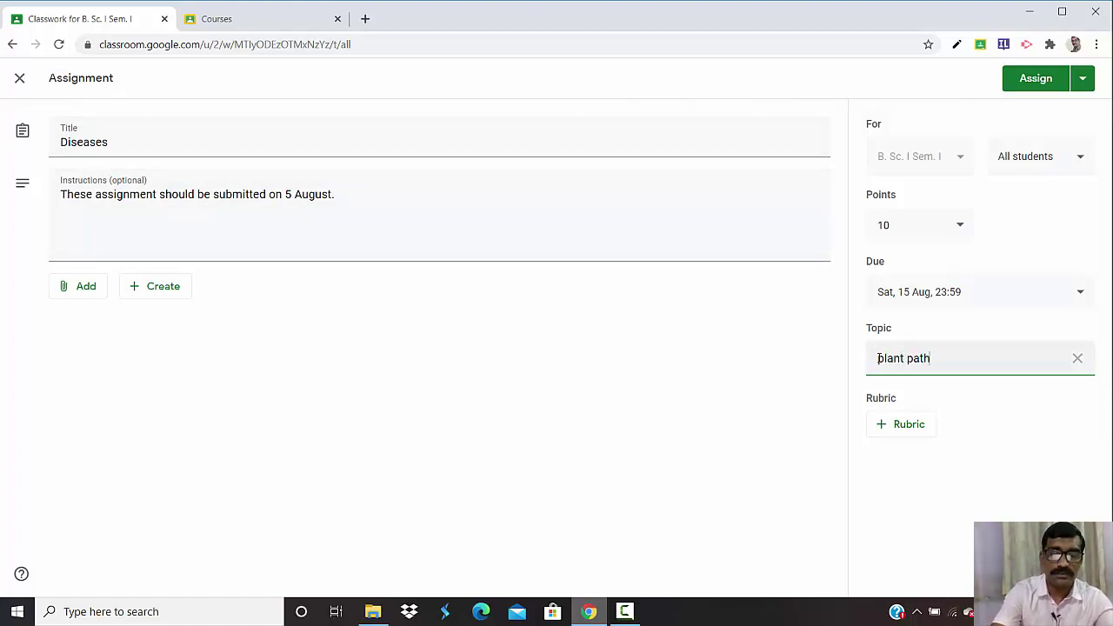
{"action": "type", "text": "ology"}
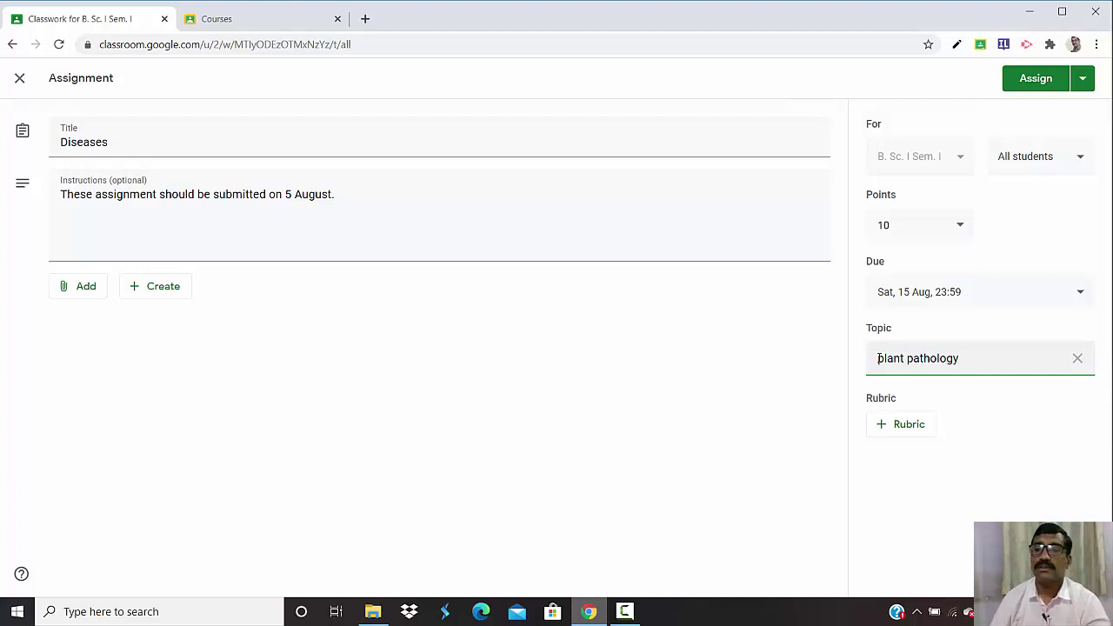
- Capitalize both words of the assignment's topic so that it reads "Plant Pathology"
{"action": "left_click", "coordinate": [883, 365]}
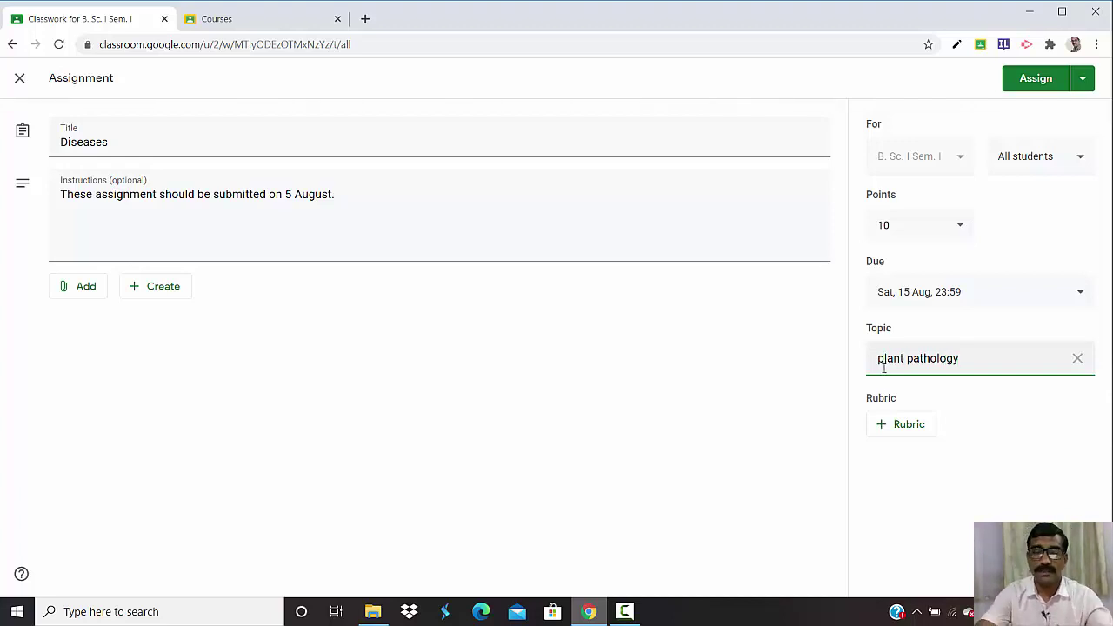
{"action": "key", "text": "BackSpace"}
{"action": "type", "text": "P"}
{"action": "right_click", "coordinate": [886, 372]}
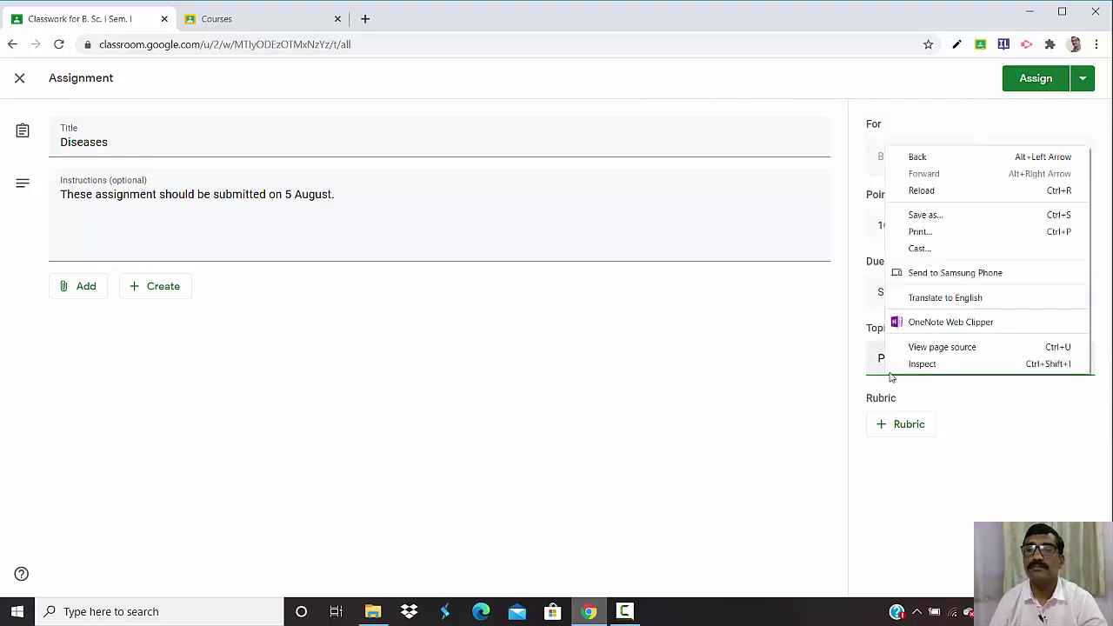
{"action": "left_click", "coordinate": [773, 423]}
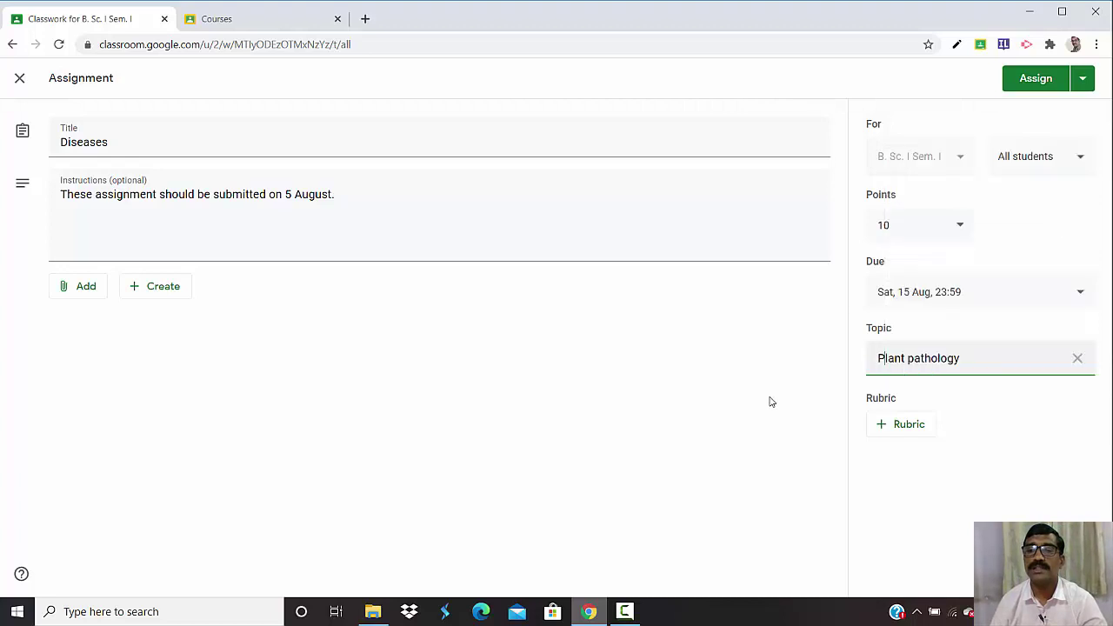
{"action": "left_click", "coordinate": [909, 359]}
{"action": "key", "text": "Delete"}
{"action": "type", "text": "P"}
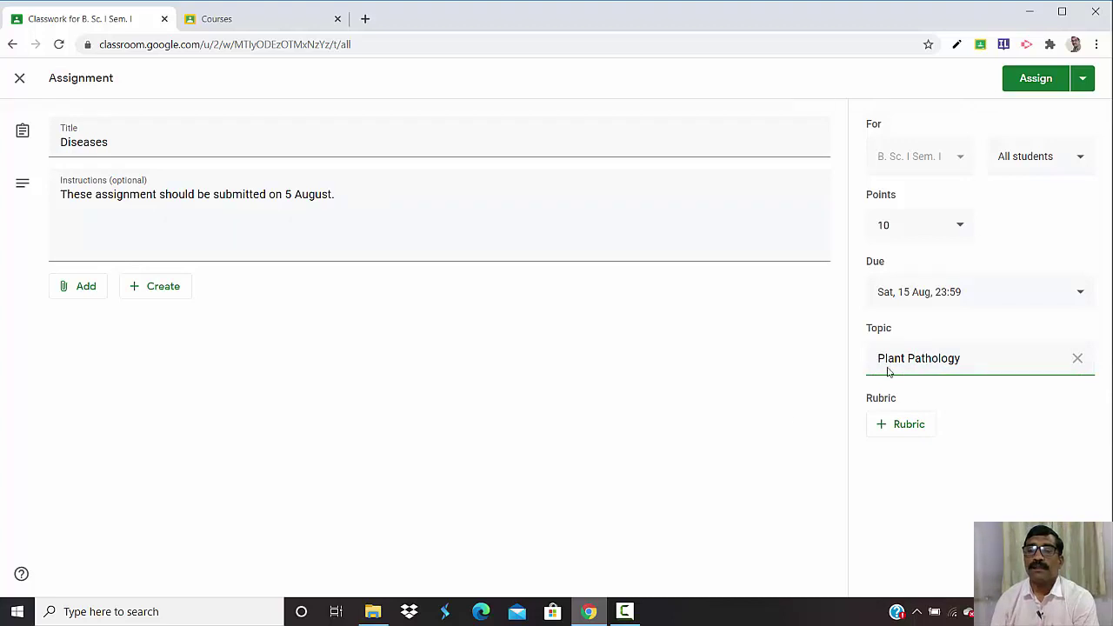
- Create a new rubric for the assignment and title its first criterion "Introduction"
{"action": "left_click", "coordinate": [913, 432]}
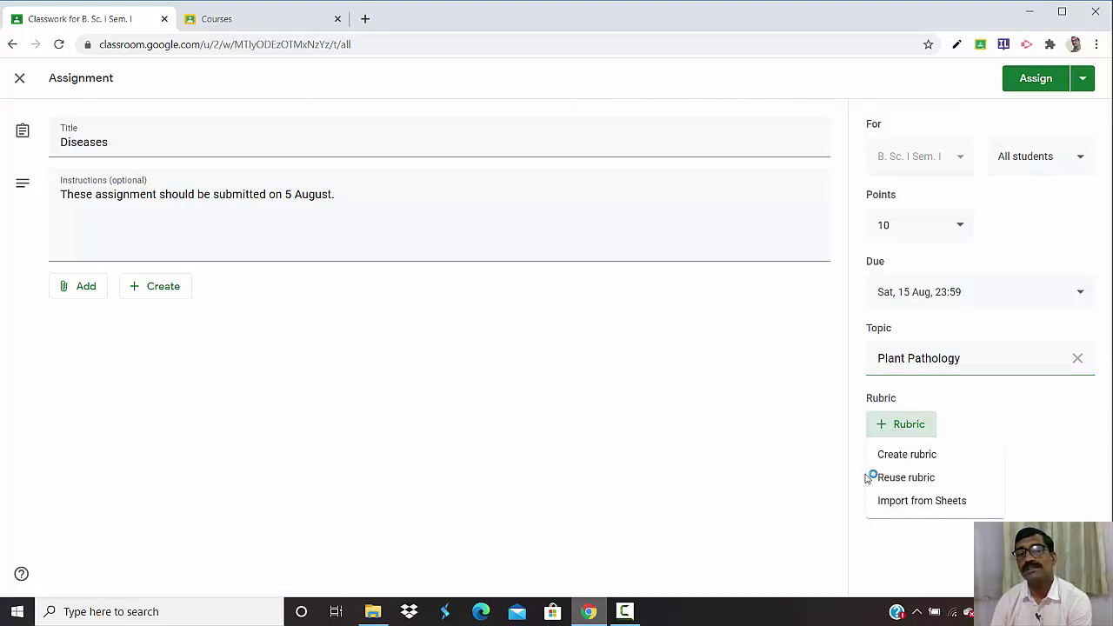
{"action": "left_click", "coordinate": [925, 461]}
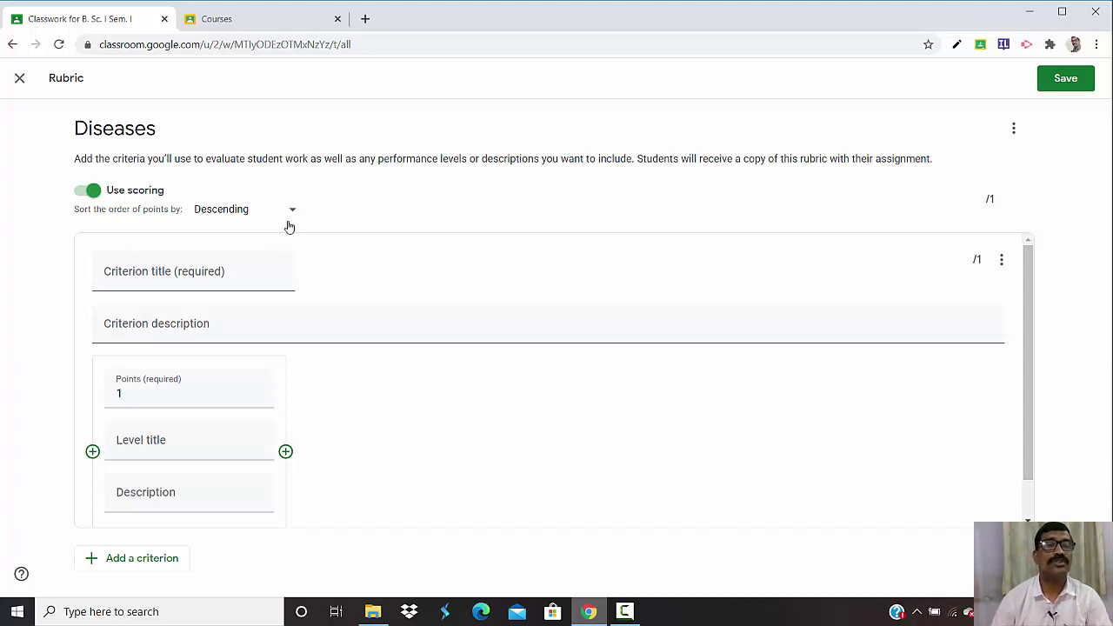
{"action": "left_click", "coordinate": [145, 279]}
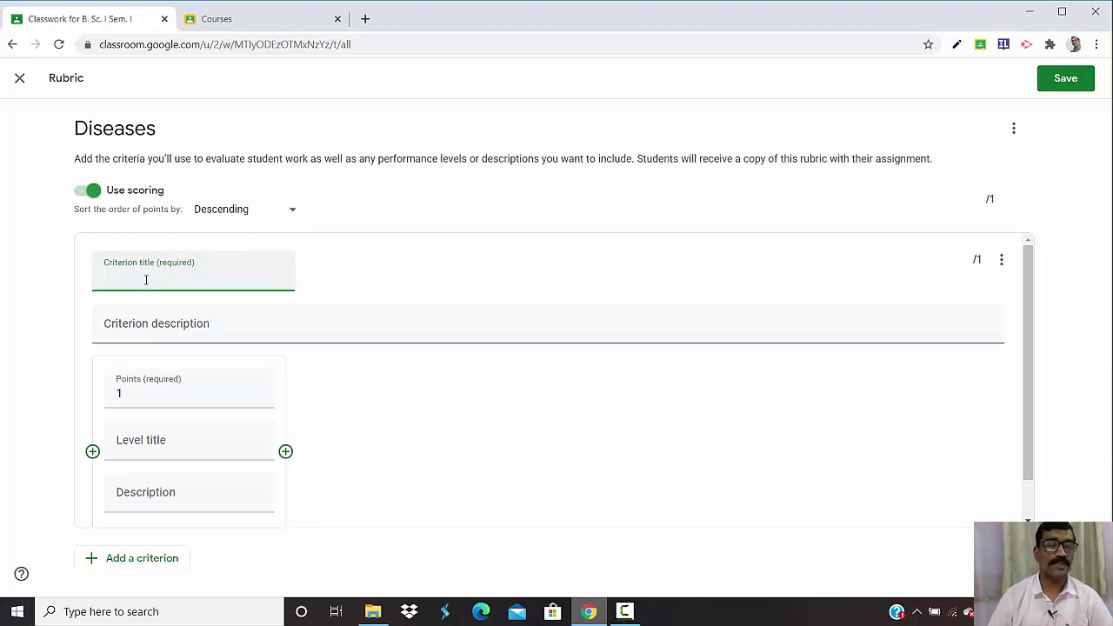
{"action": "type", "text": "Intr"}
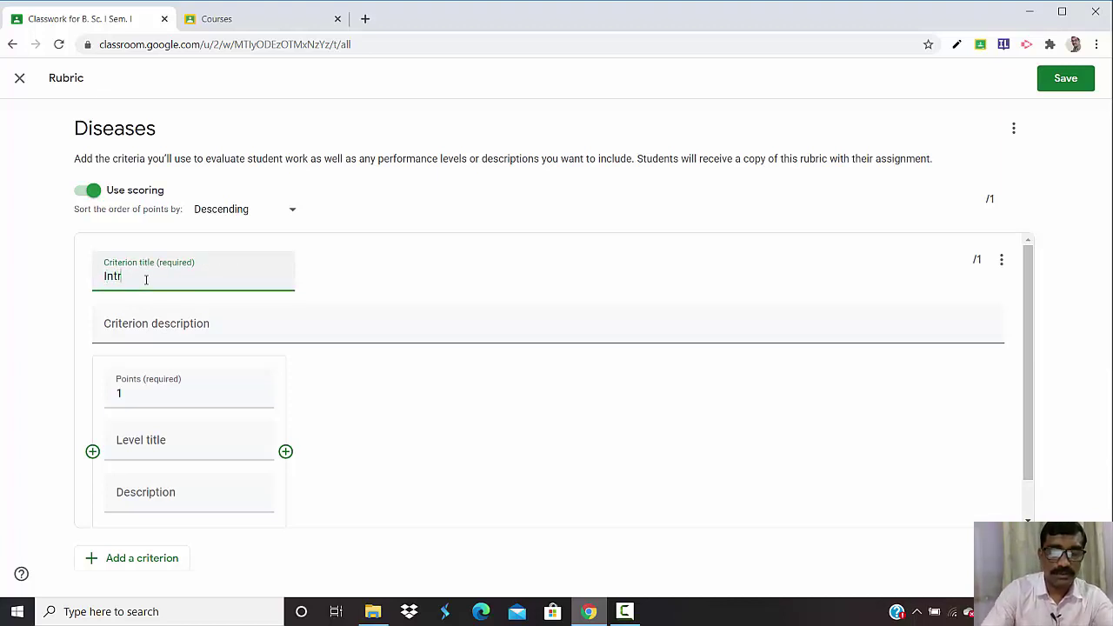
{"action": "type", "text": "oductionm"}
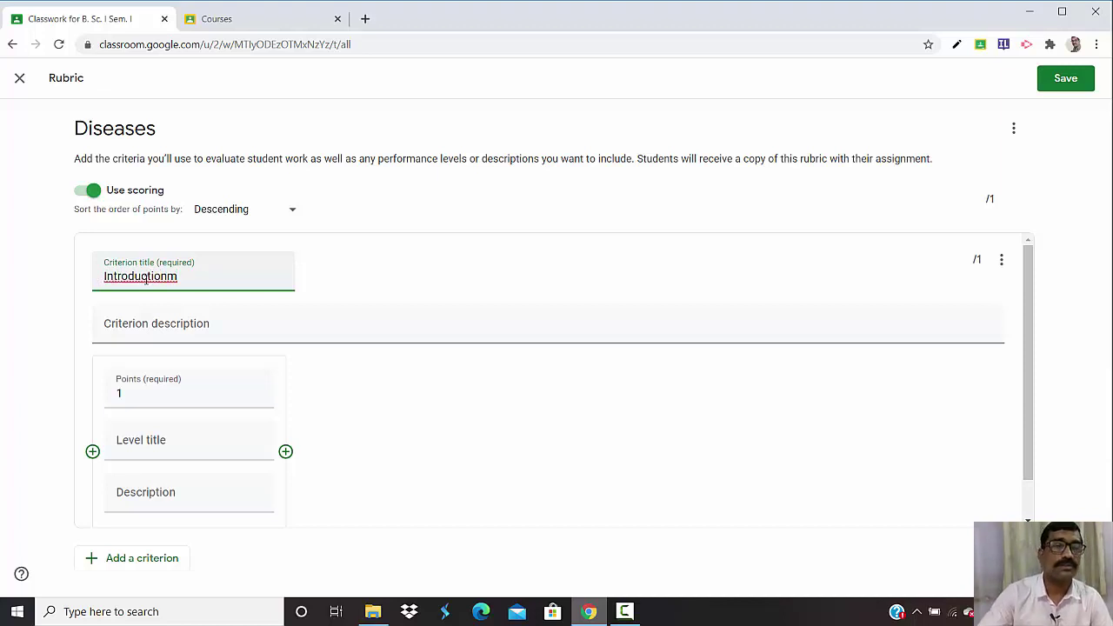
{"action": "key", "text": "BackSpace"}
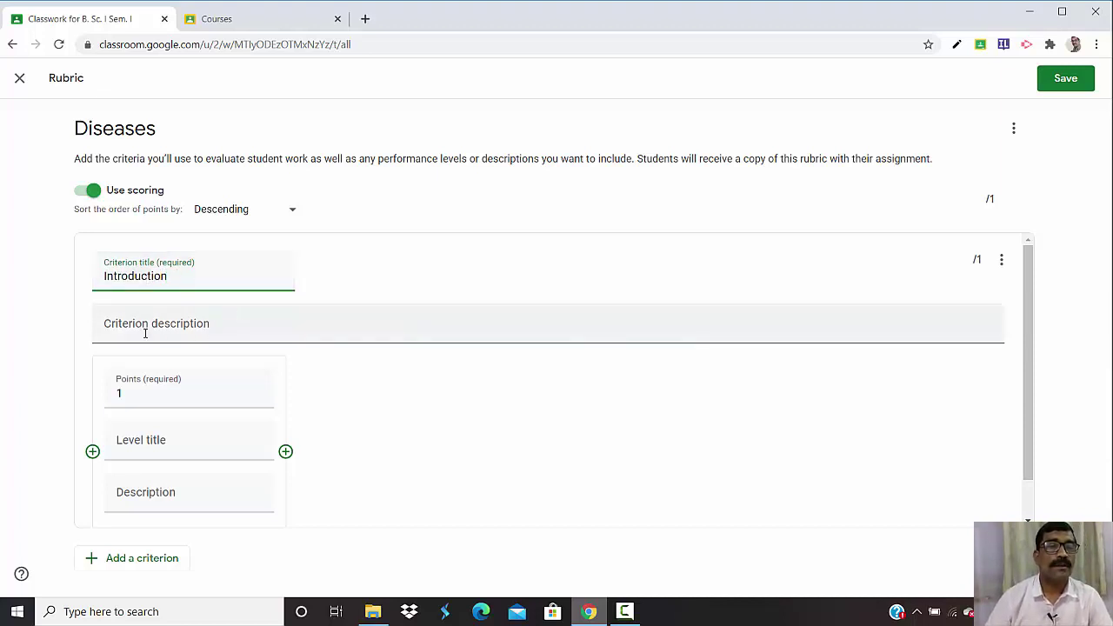
- Enter "Short introduction" as the description of the Introduction criterion
{"action": "left_click", "coordinate": [145, 333]}
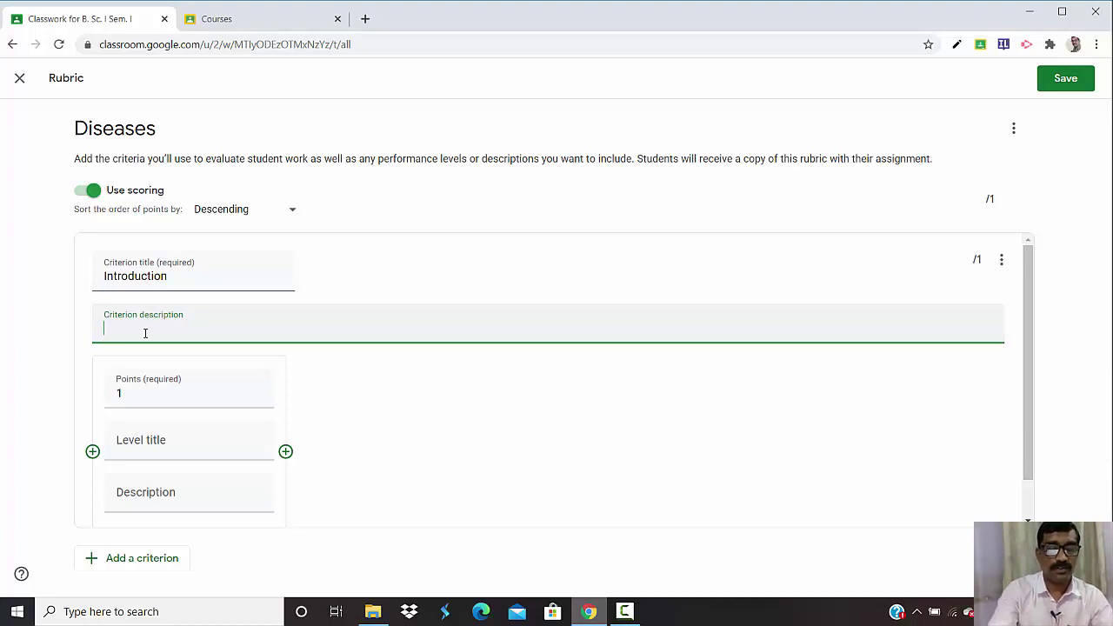
{"action": "type", "text": "Short"}
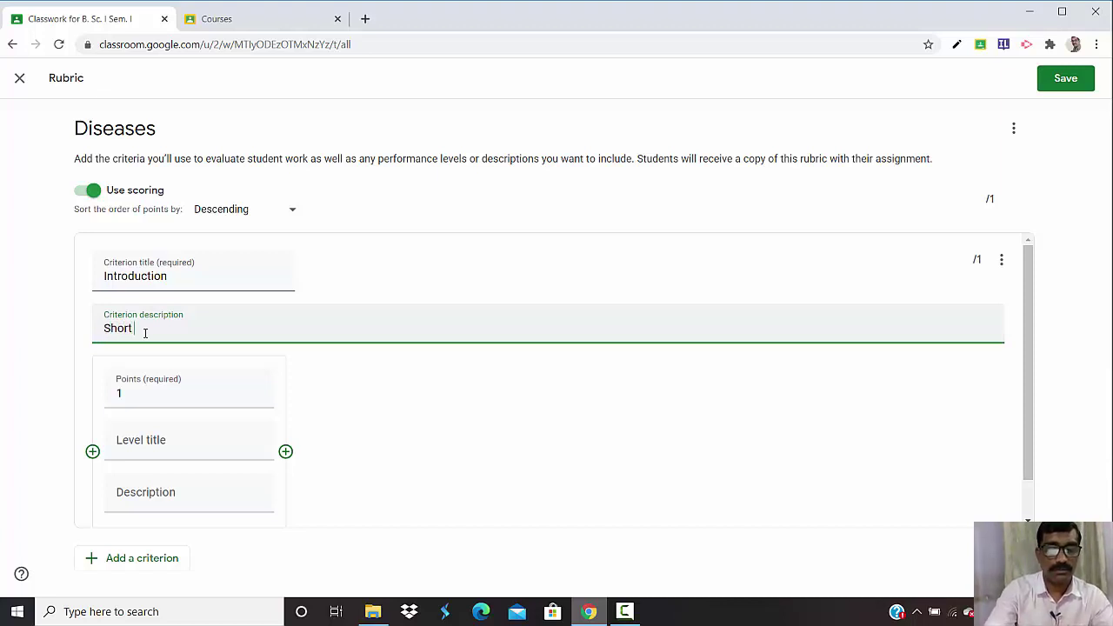
{"action": "type", "text": " introd"}
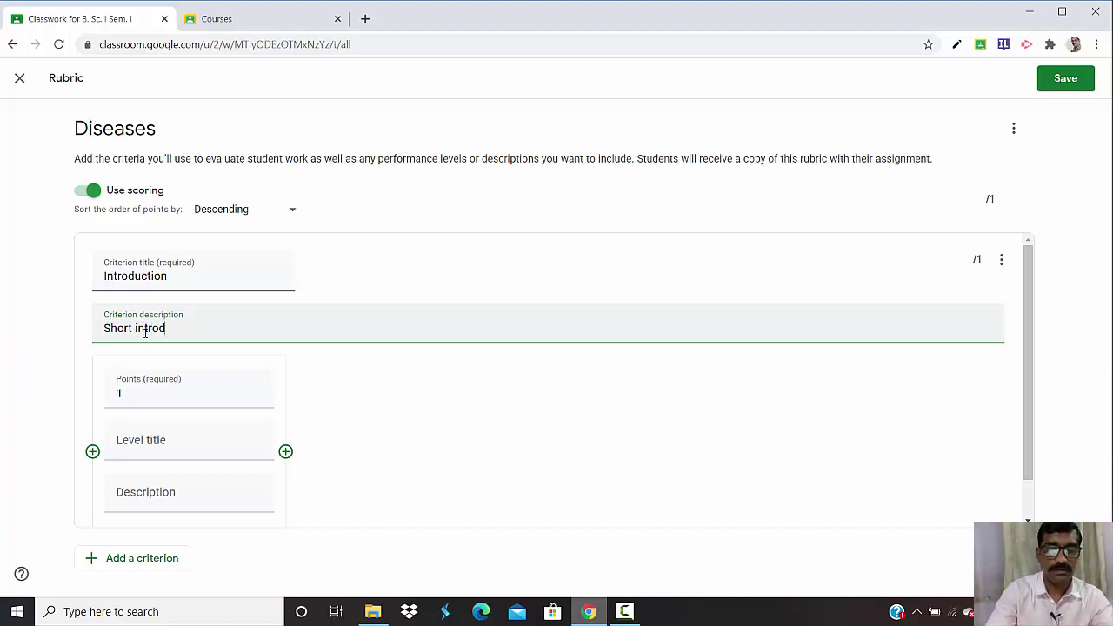
{"action": "type", "text": "uction"}
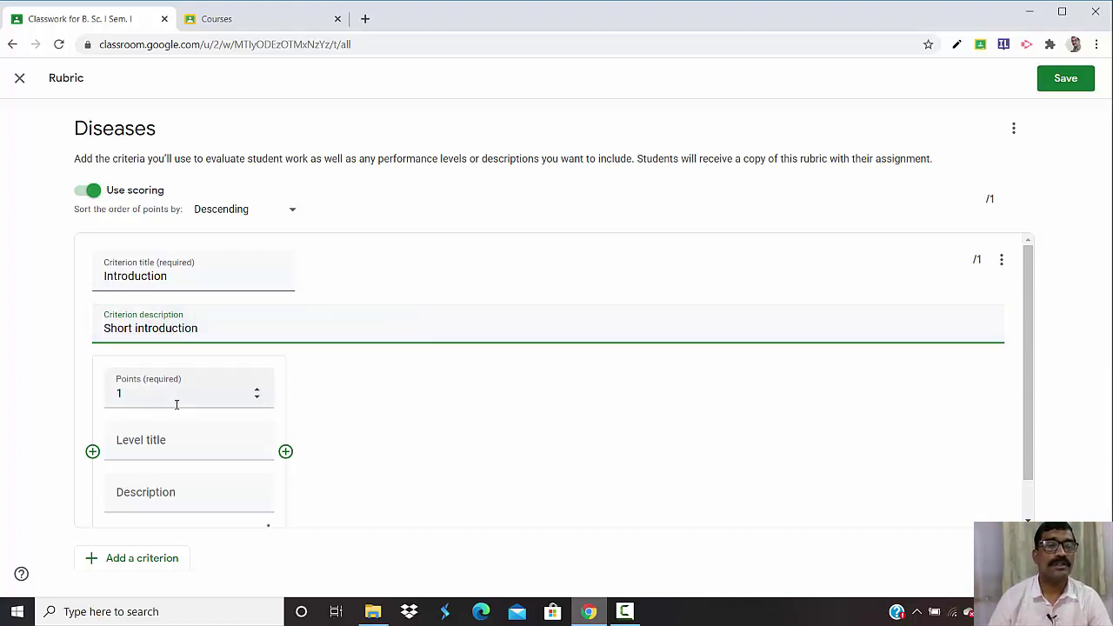
- Set the Introduction criterion's level to 2 points and add an empty second level to it
{"action": "left_click", "coordinate": [258, 399]}
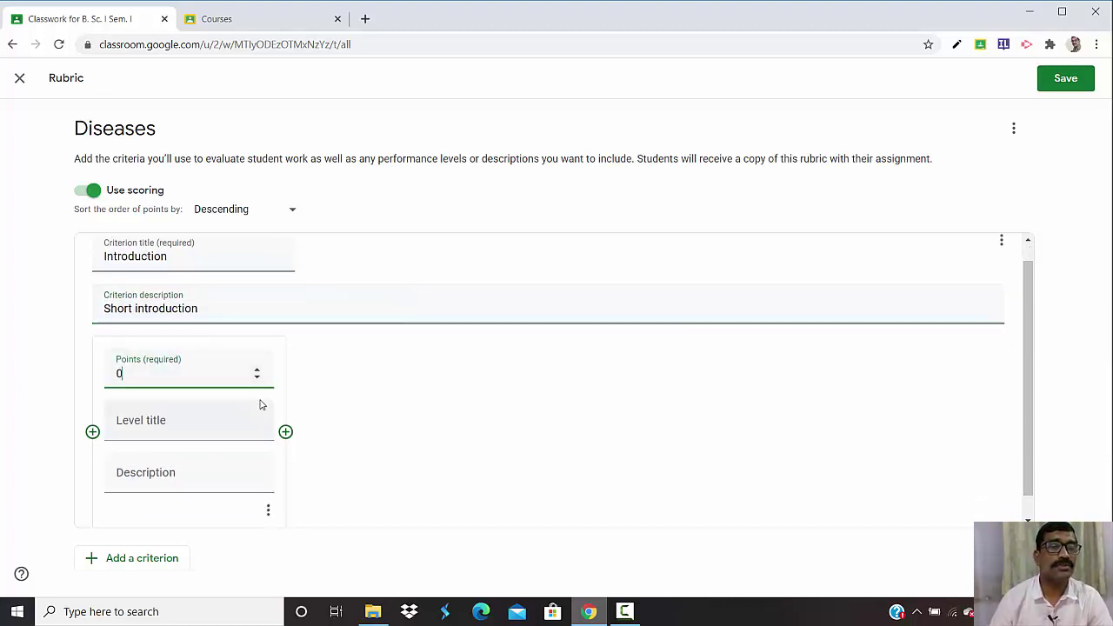
{"action": "left_click", "coordinate": [257, 371]}
{"action": "left_click", "coordinate": [258, 371]}
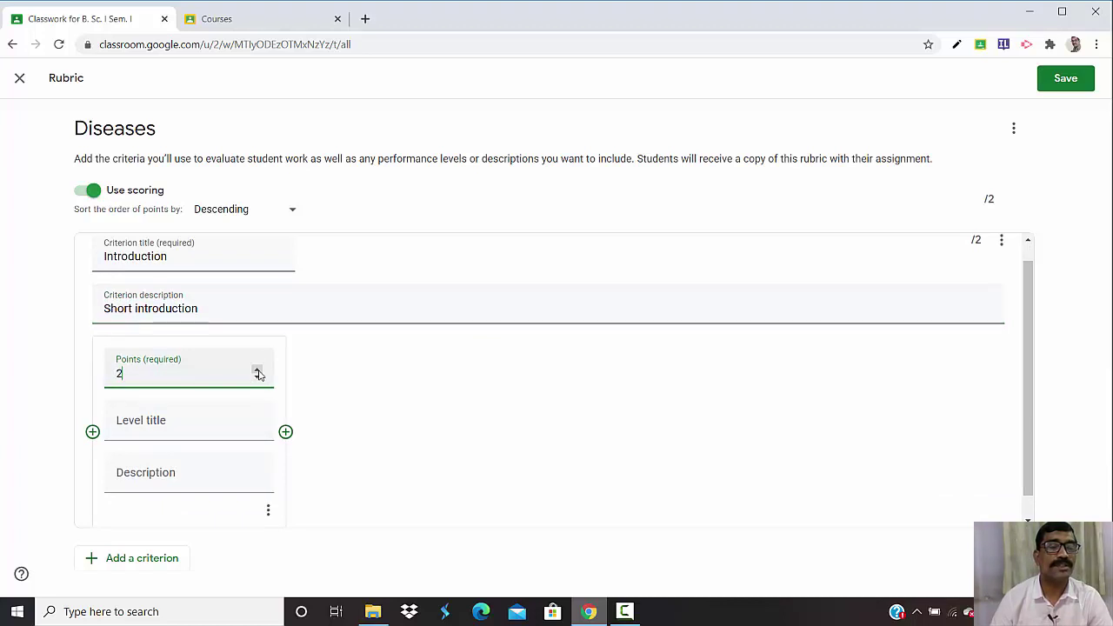
{"action": "scroll", "coordinate": [374, 418], "scroll_direction": "down", "scroll_amount": 1}
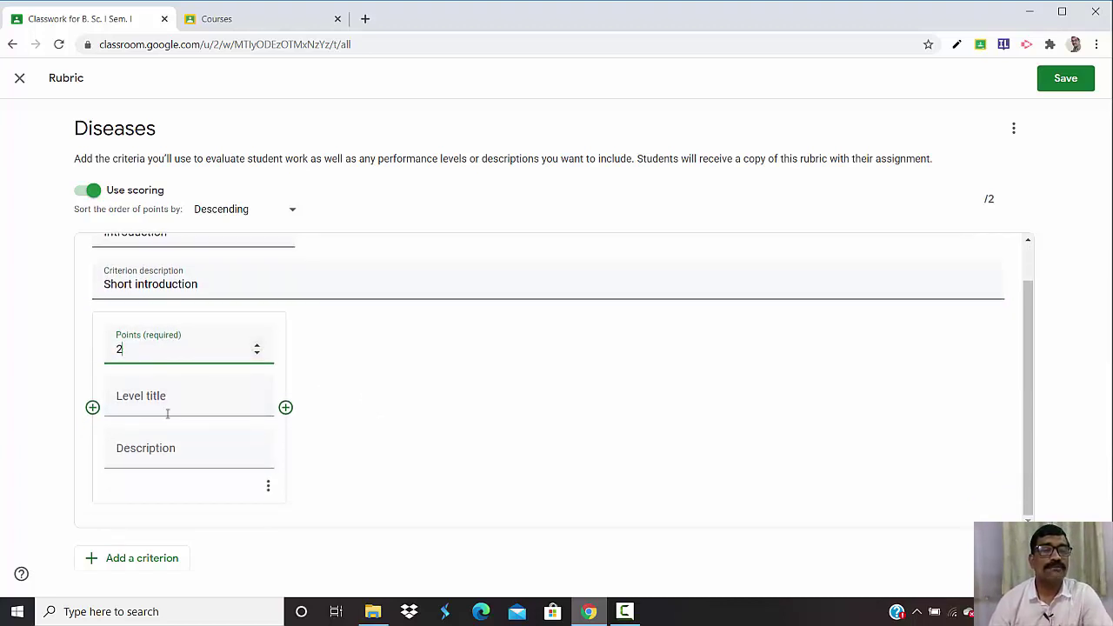
{"action": "left_click", "coordinate": [286, 408]}
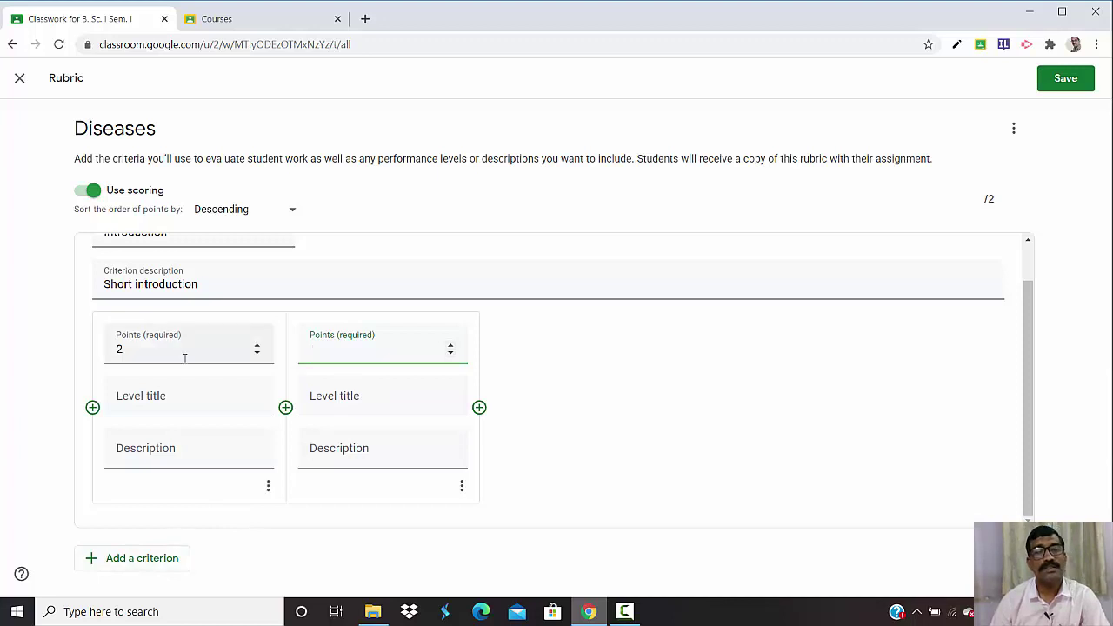
- Add a second criterion titled "Life cycle" to the rubric
{"action": "left_click", "coordinate": [140, 566]}
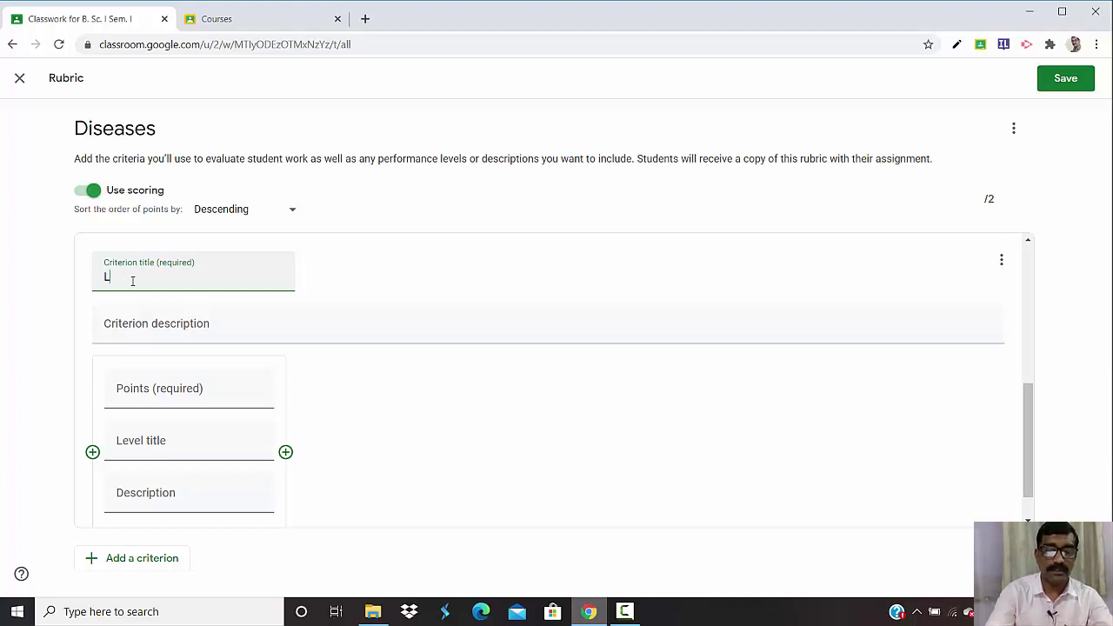
{"action": "type", "text": "fe cy"}
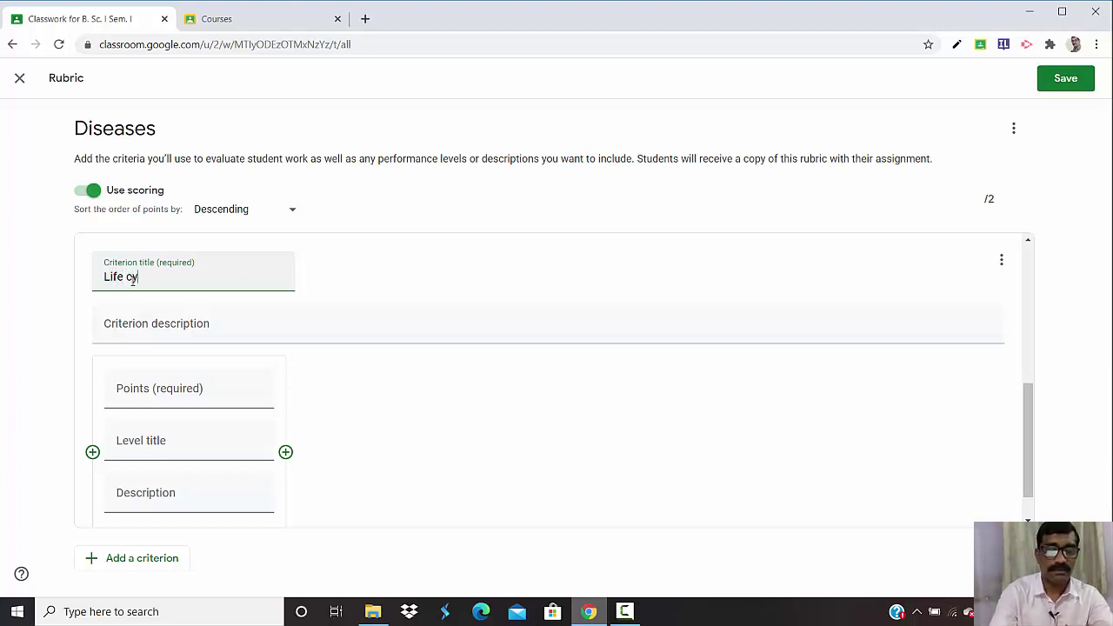
{"action": "type", "text": "cle"}
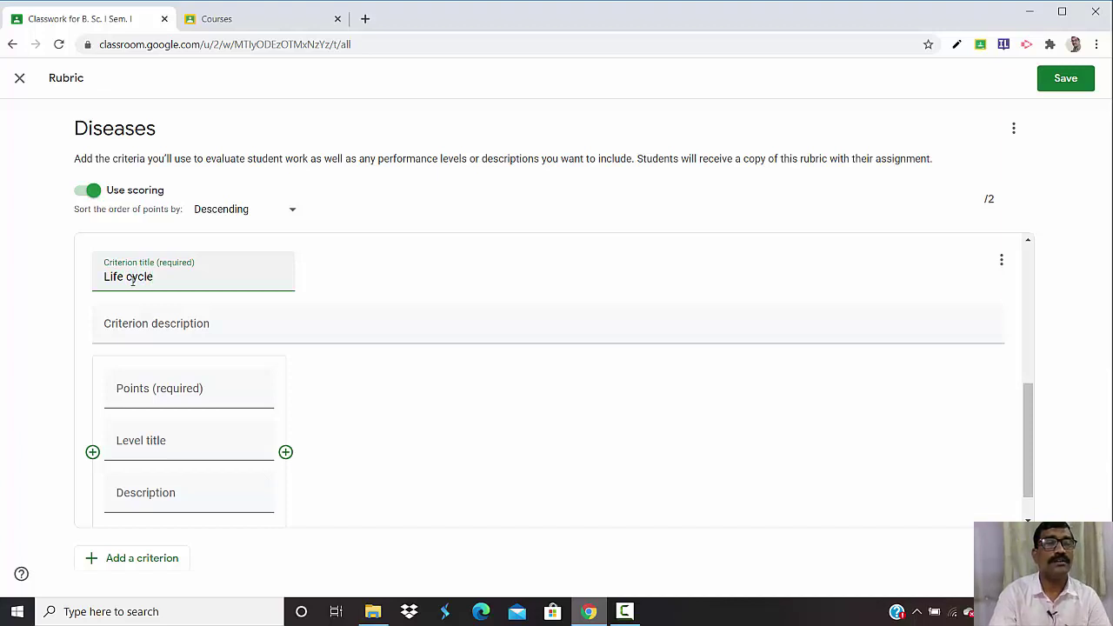
{"action": "left_click", "coordinate": [155, 332]}
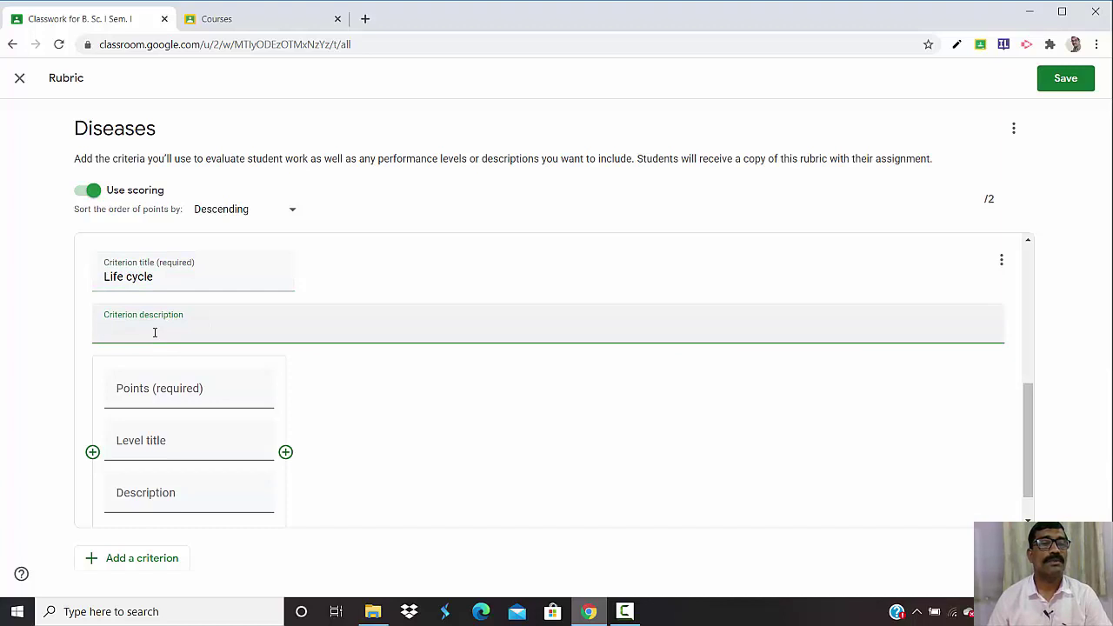
- Delete the empty level without points from the Introduction criterion
{"action": "scroll", "coordinate": [155, 332], "scroll_direction": "up", "scroll_amount": 1}
{"action": "scroll", "coordinate": [166, 355], "scroll_direction": "up", "scroll_amount": 1}
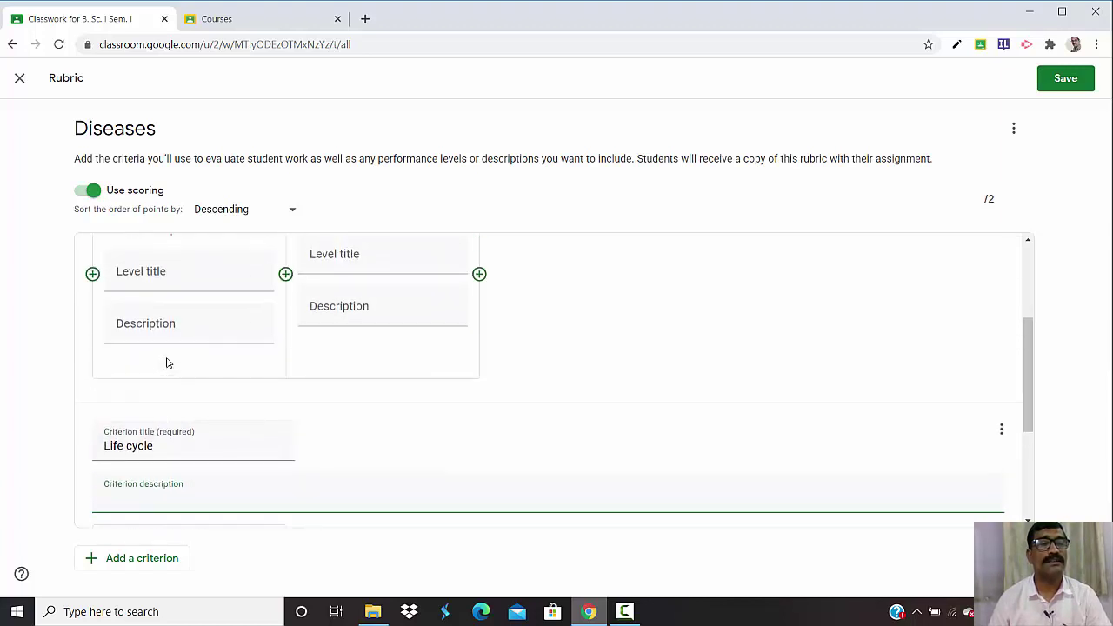
{"action": "scroll", "coordinate": [168, 363], "scroll_direction": "up", "scroll_amount": 3}
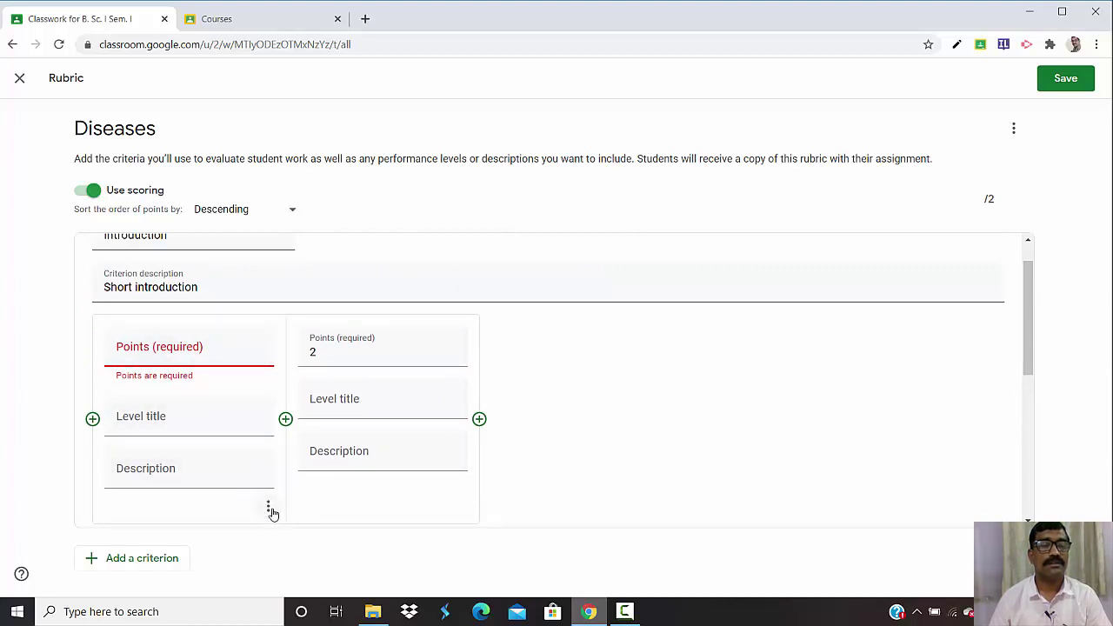
{"action": "left_click", "coordinate": [268, 509]}
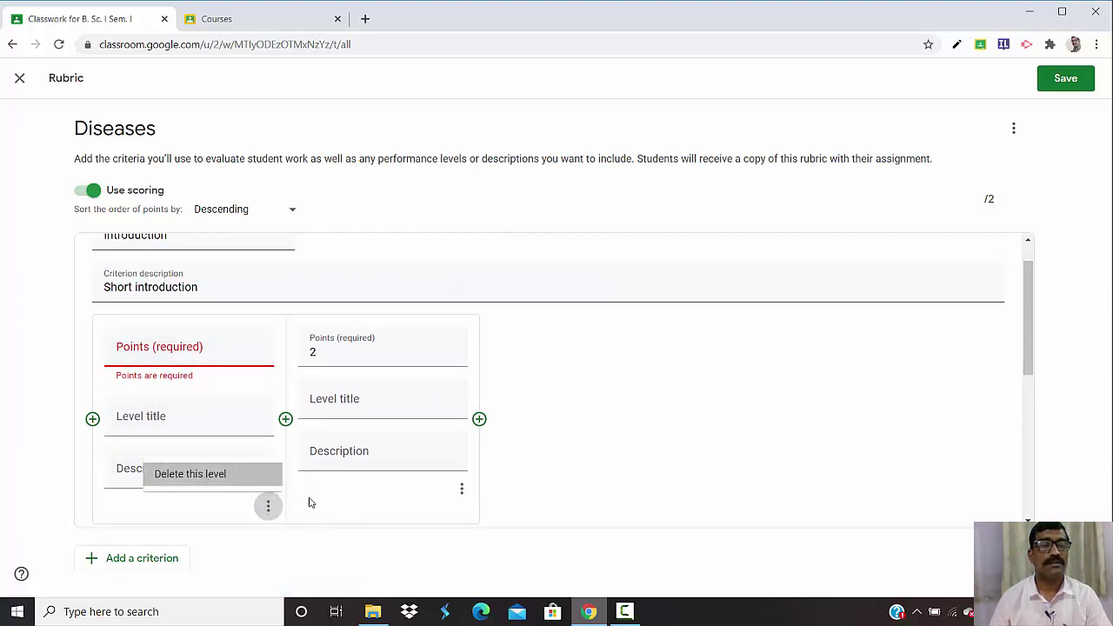
- Set the Life cycle criterion's level to 4 points, leaving its description blank
{"action": "scroll", "coordinate": [281, 479], "scroll_direction": "down", "scroll_amount": 3}
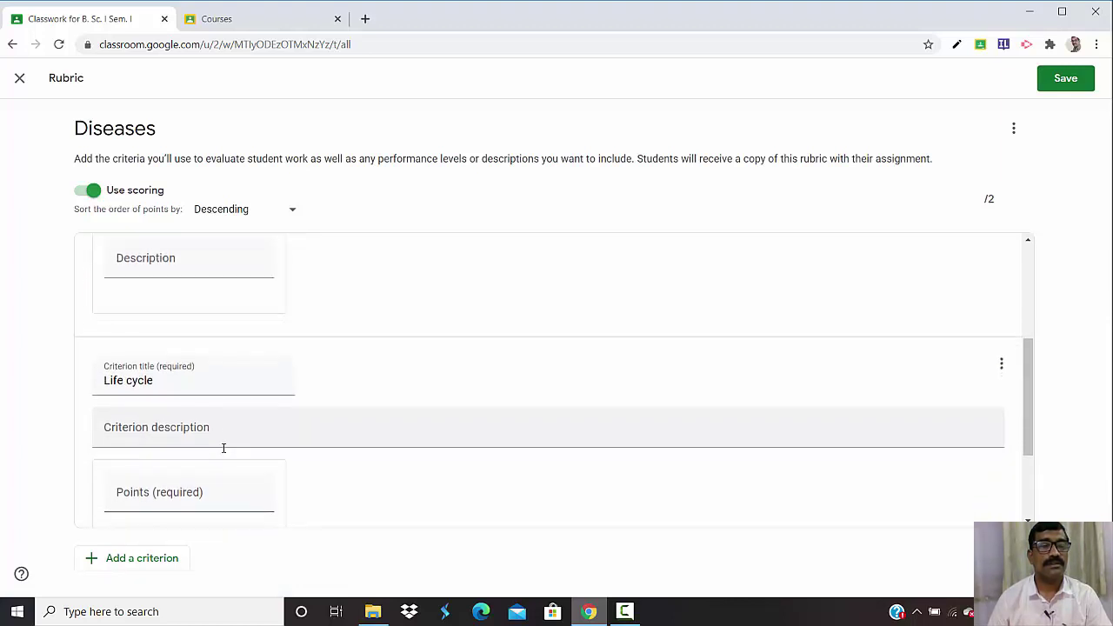
{"action": "scroll", "coordinate": [224, 447], "scroll_direction": "down", "scroll_amount": 1}
{"action": "left_click", "coordinate": [157, 386]}
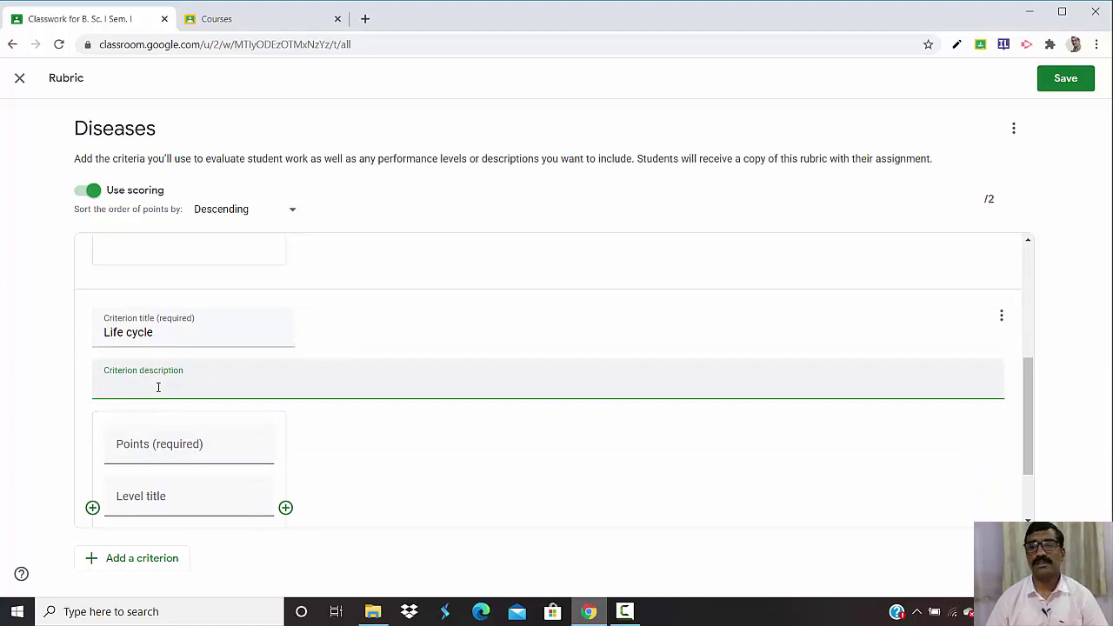
{"action": "scroll", "coordinate": [154, 387], "scroll_direction": "down", "scroll_amount": 1}
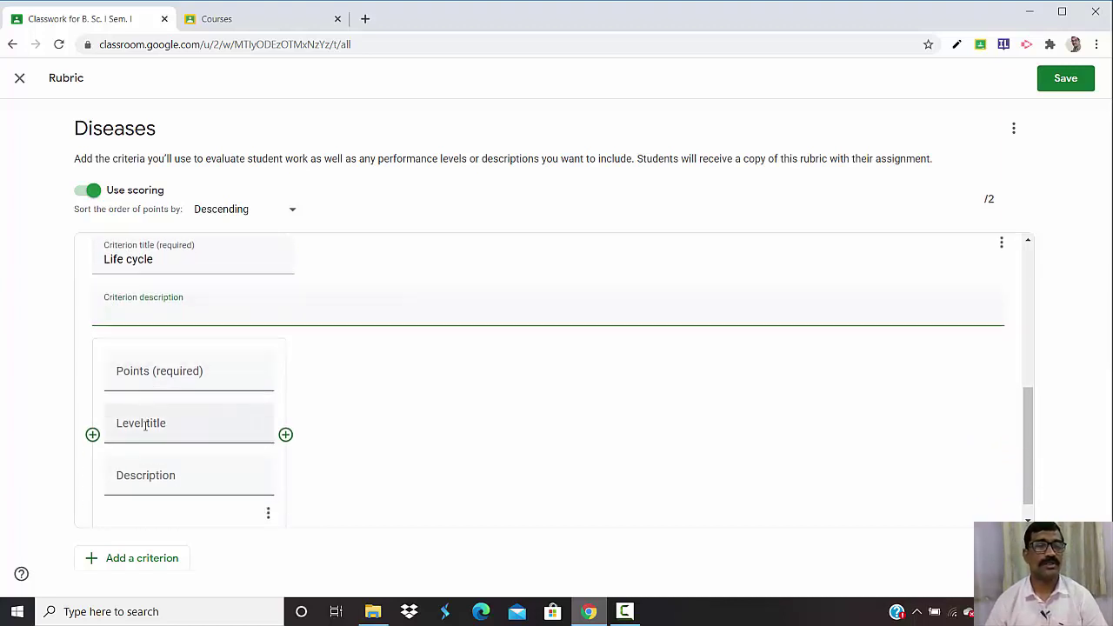
{"action": "left_click", "coordinate": [257, 382]}
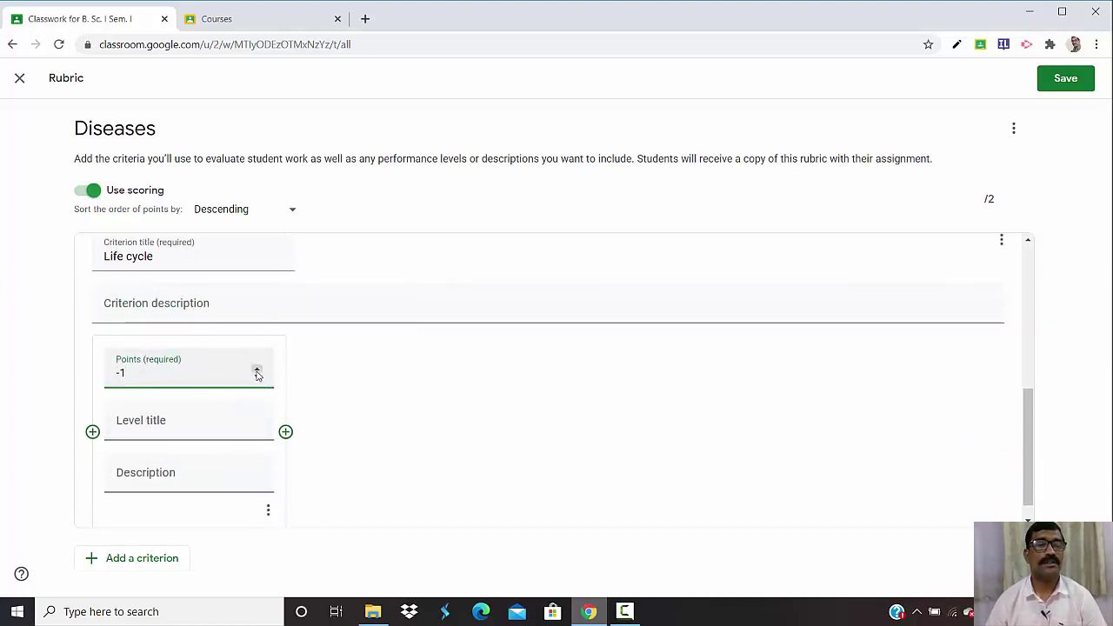
{"action": "left_click", "coordinate": [258, 374]}
{"action": "left_click", "coordinate": [258, 372]}
{"action": "left_click", "coordinate": [258, 372]}
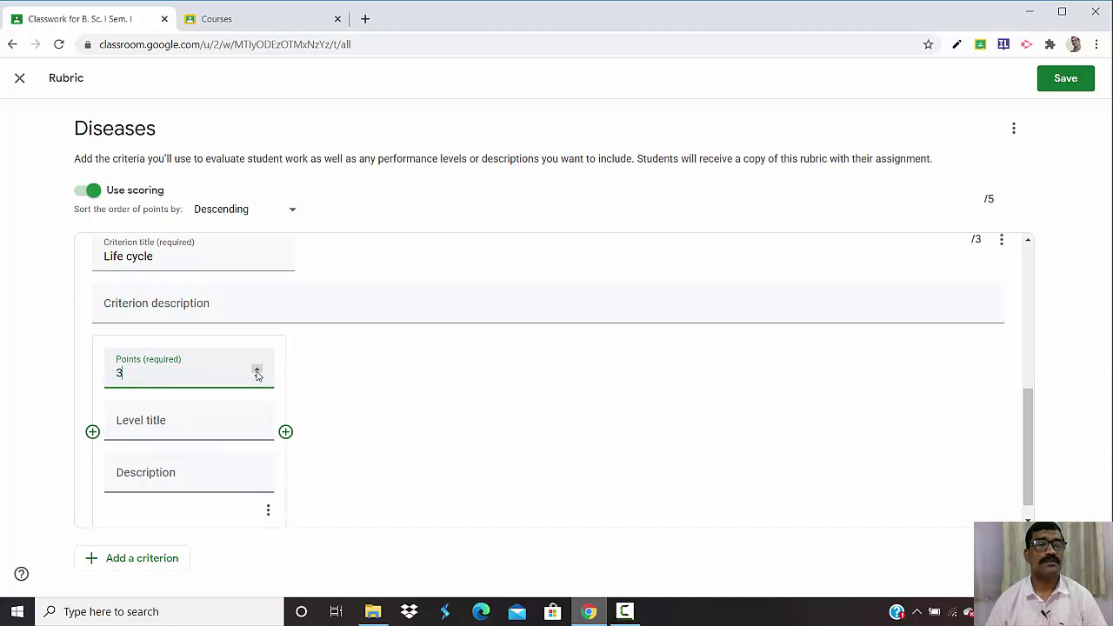
{"action": "left_click", "coordinate": [257, 372]}
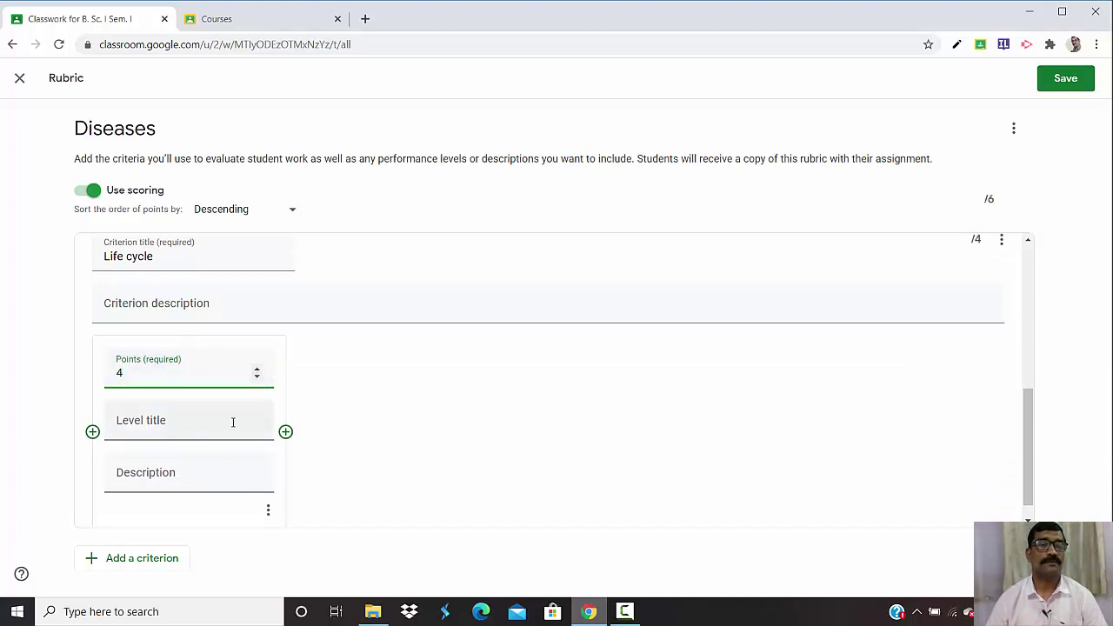
- Add a third criterion titled "Symptoms" to the rubric
{"action": "scroll", "coordinate": [232, 423], "scroll_direction": "down", "scroll_amount": 1}
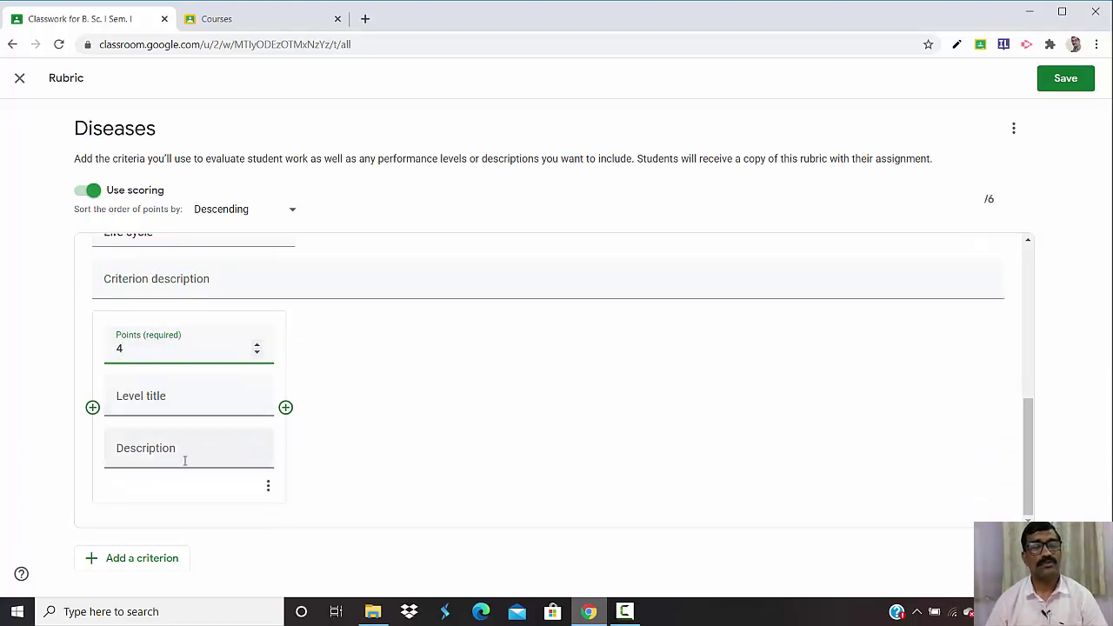
{"action": "left_click", "coordinate": [139, 561]}
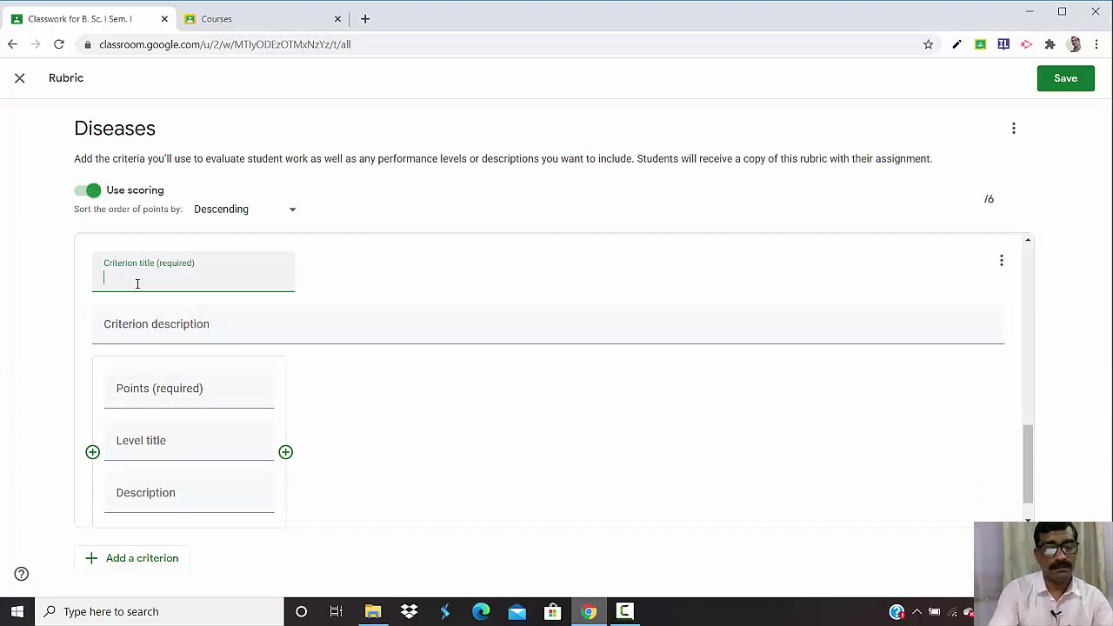
{"action": "type", "text": "Symptoms"}
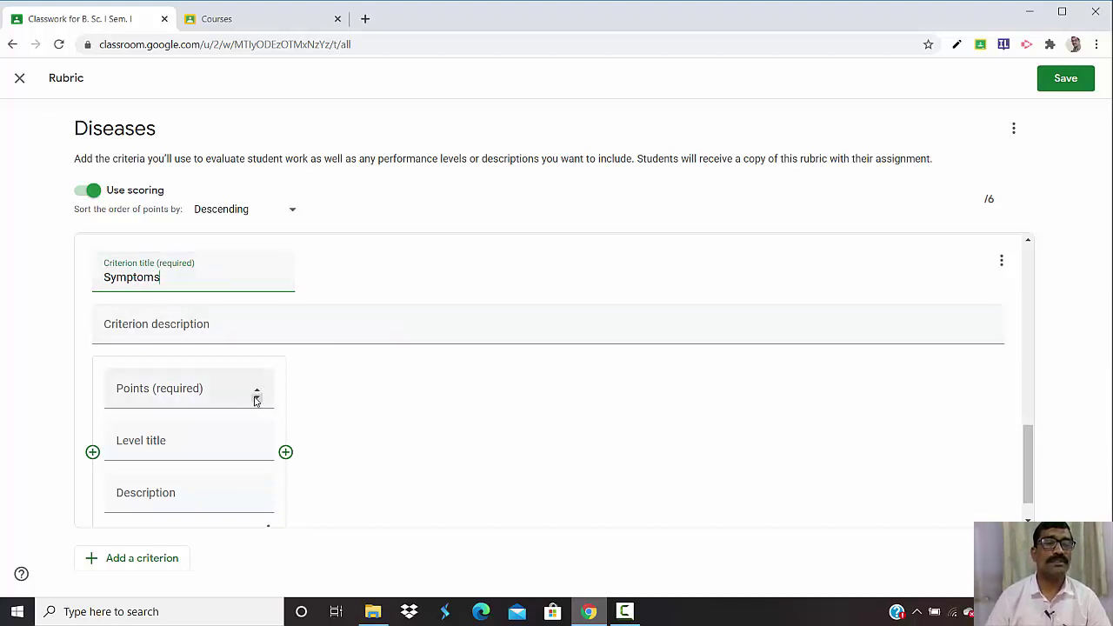
{"action": "scroll", "coordinate": [234, 331], "scroll_direction": "up", "scroll_amount": 1}
{"action": "scroll", "coordinate": [234, 331], "scroll_direction": "up", "scroll_amount": 5}
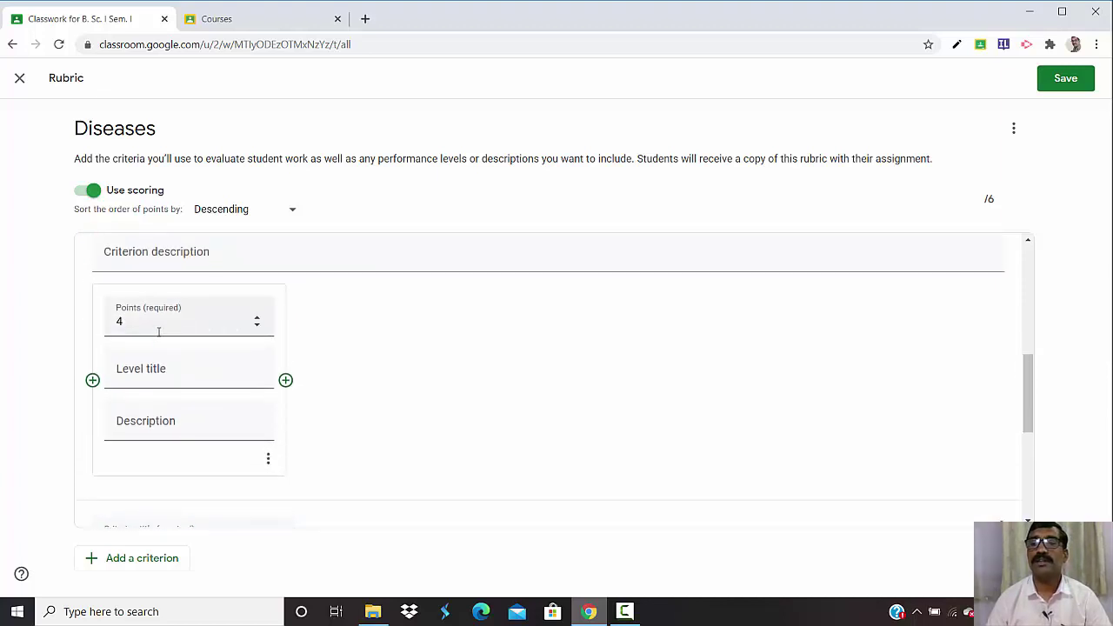
- Set the Symptoms criterion's level to 2 points, after checking the points of the Introduction and Life cycle criteria
{"action": "scroll", "coordinate": [156, 333], "scroll_direction": "up", "scroll_amount": 3}
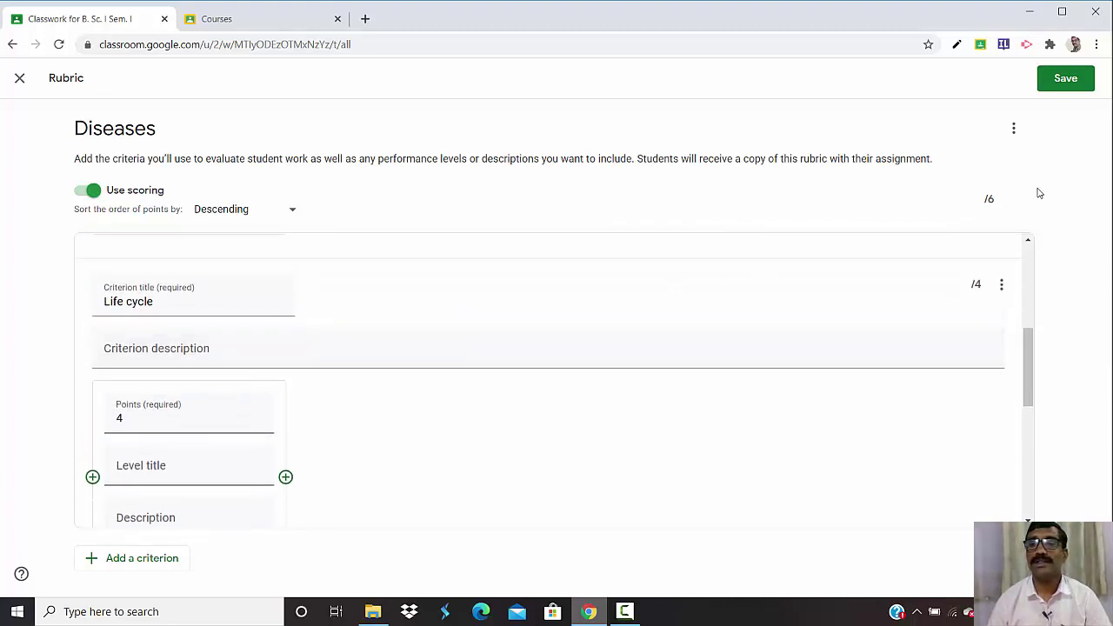
{"action": "scroll", "coordinate": [373, 352], "scroll_direction": "up", "scroll_amount": 2}
{"action": "scroll", "coordinate": [252, 317], "scroll_direction": "up", "scroll_amount": 4}
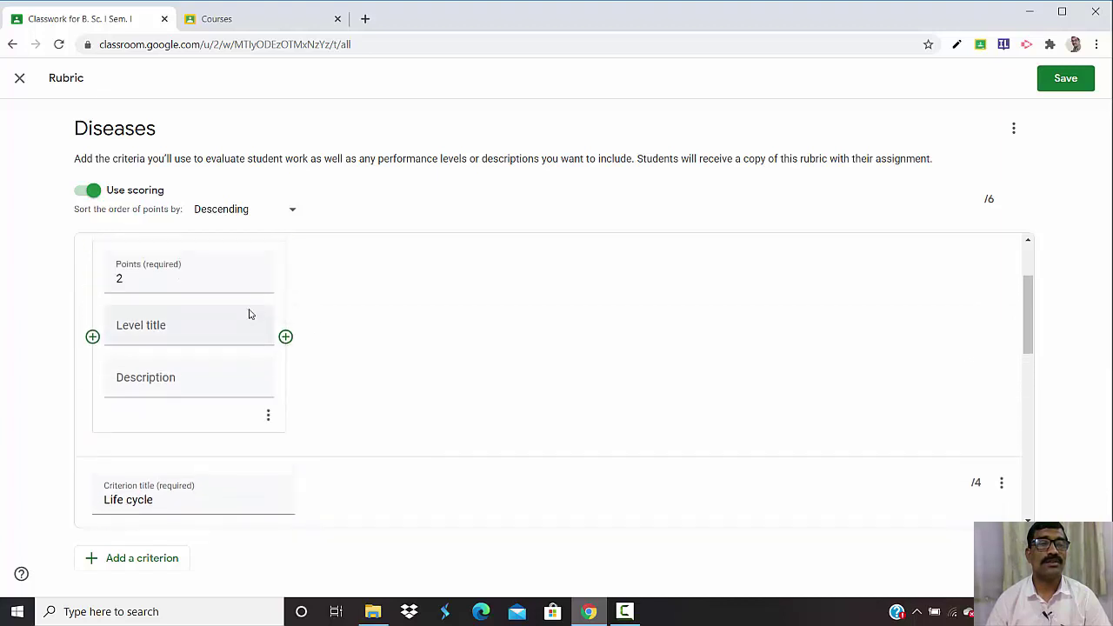
{"action": "scroll", "coordinate": [146, 344], "scroll_direction": "down", "scroll_amount": 9}
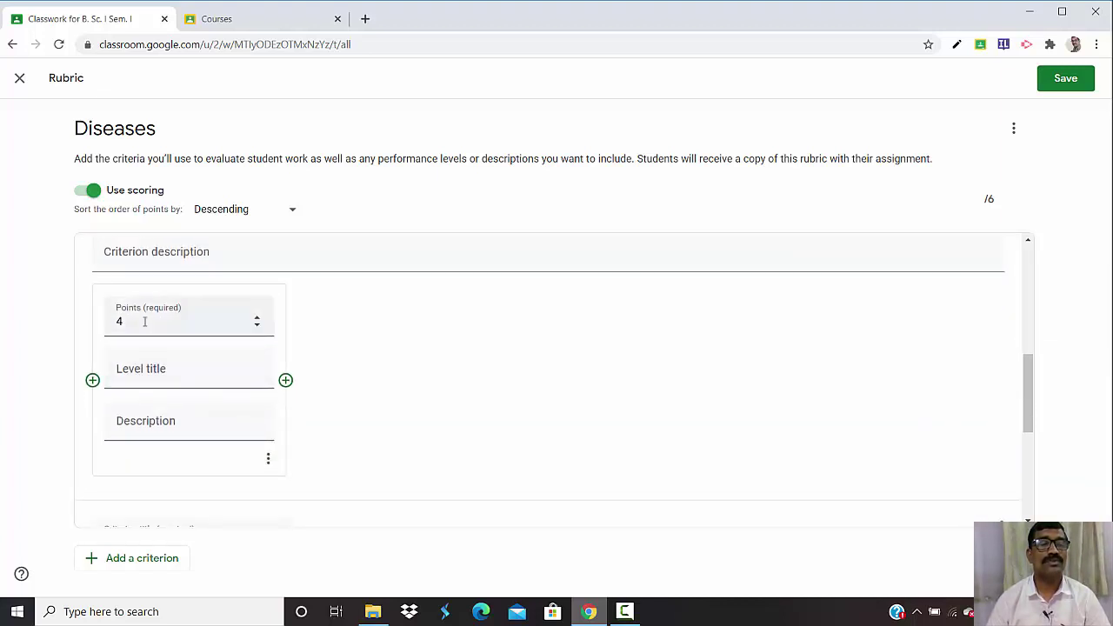
{"action": "scroll", "coordinate": [142, 323], "scroll_direction": "up", "scroll_amount": 1}
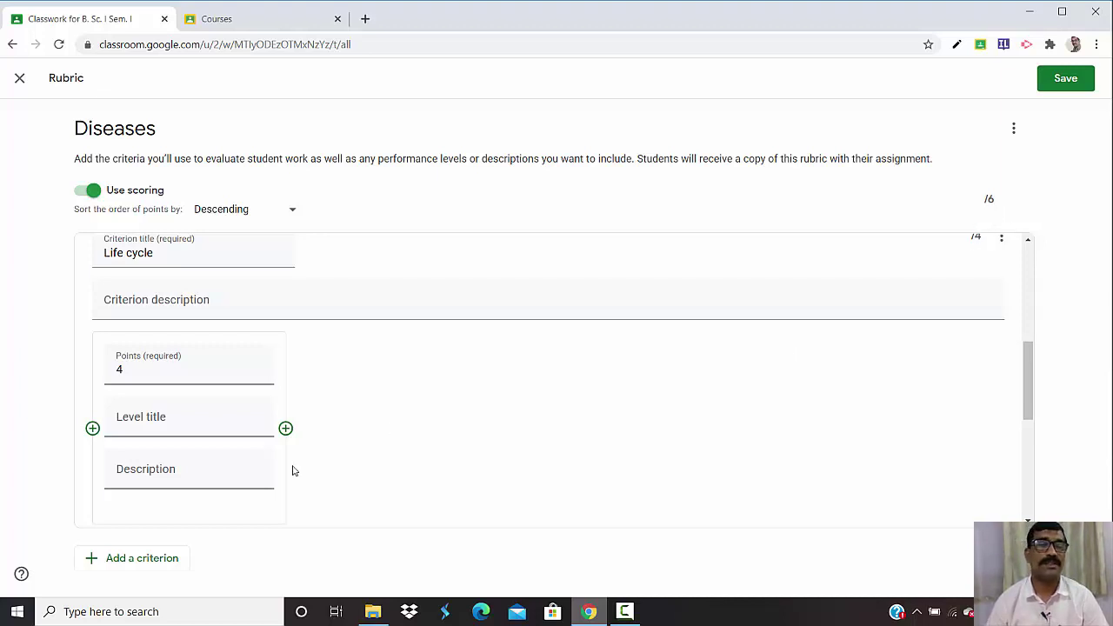
{"action": "scroll", "coordinate": [150, 467], "scroll_direction": "down", "scroll_amount": 1}
{"action": "scroll", "coordinate": [150, 470], "scroll_direction": "down", "scroll_amount": 1}
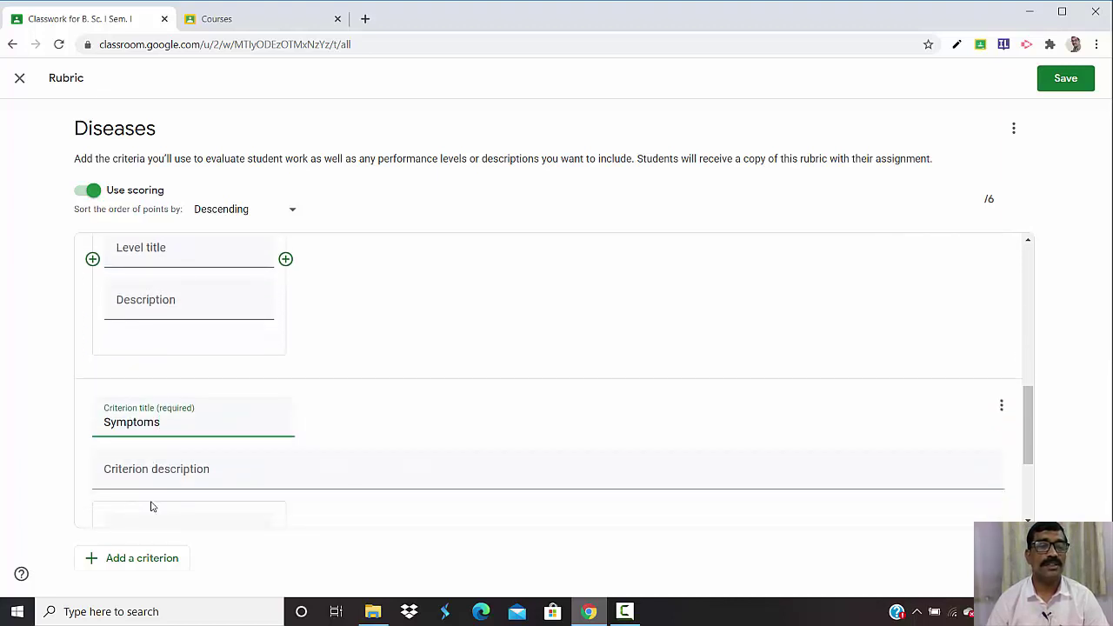
{"action": "scroll", "coordinate": [148, 504], "scroll_direction": "down", "scroll_amount": 1}
{"action": "scroll", "coordinate": [161, 361], "scroll_direction": "down", "scroll_amount": 1}
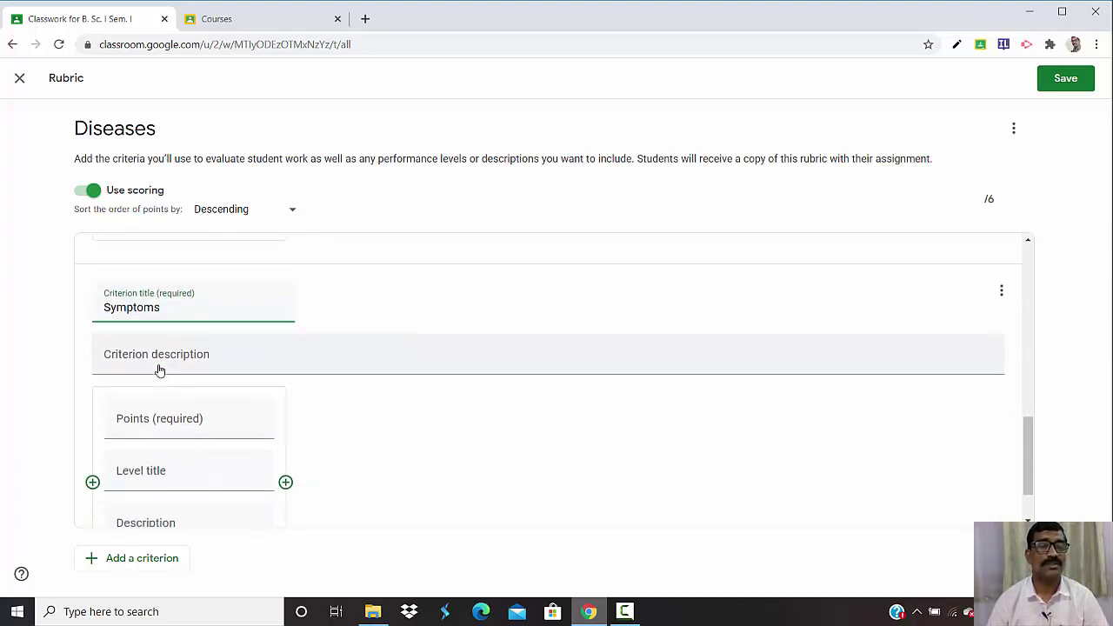
{"action": "scroll", "coordinate": [159, 363], "scroll_direction": "down", "scroll_amount": 1}
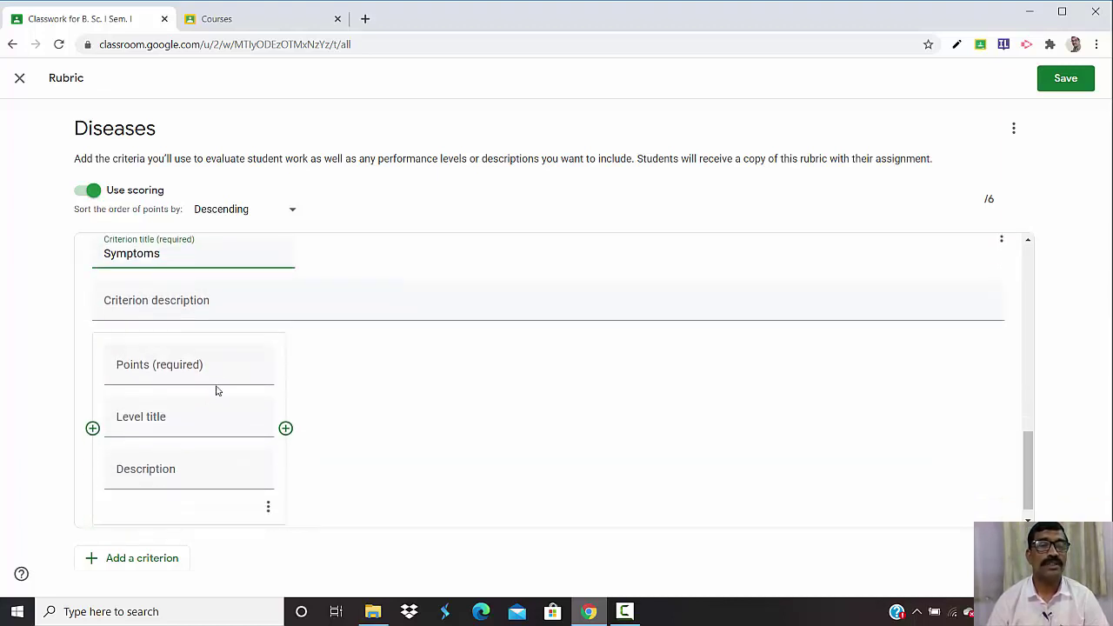
{"action": "left_click", "coordinate": [258, 367]}
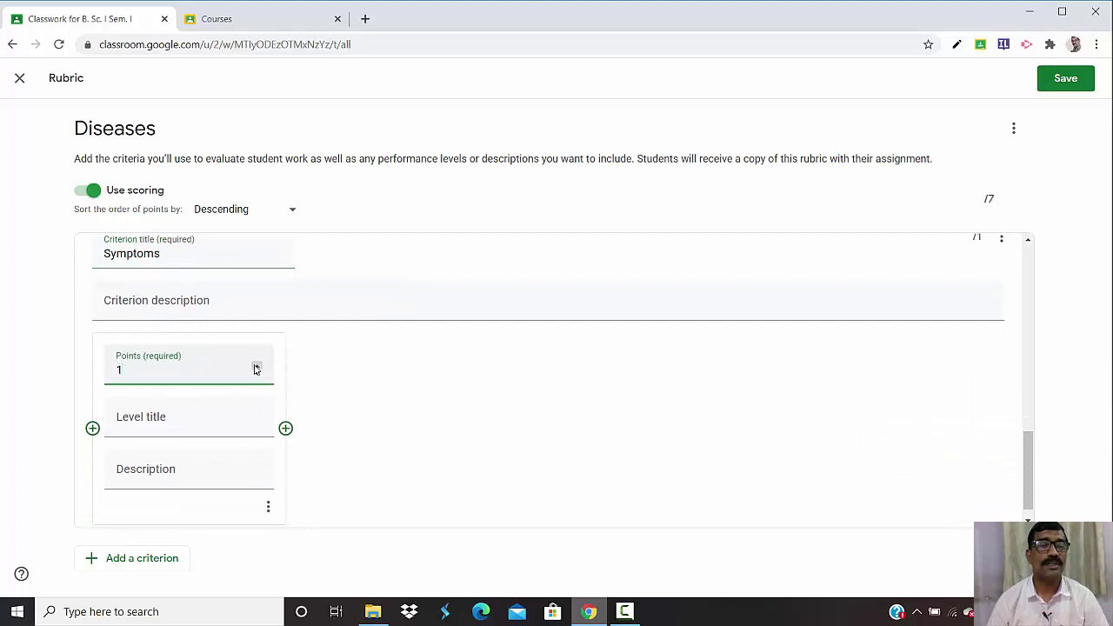
{"action": "left_click", "coordinate": [257, 367]}
{"action": "left_click", "coordinate": [256, 368]}
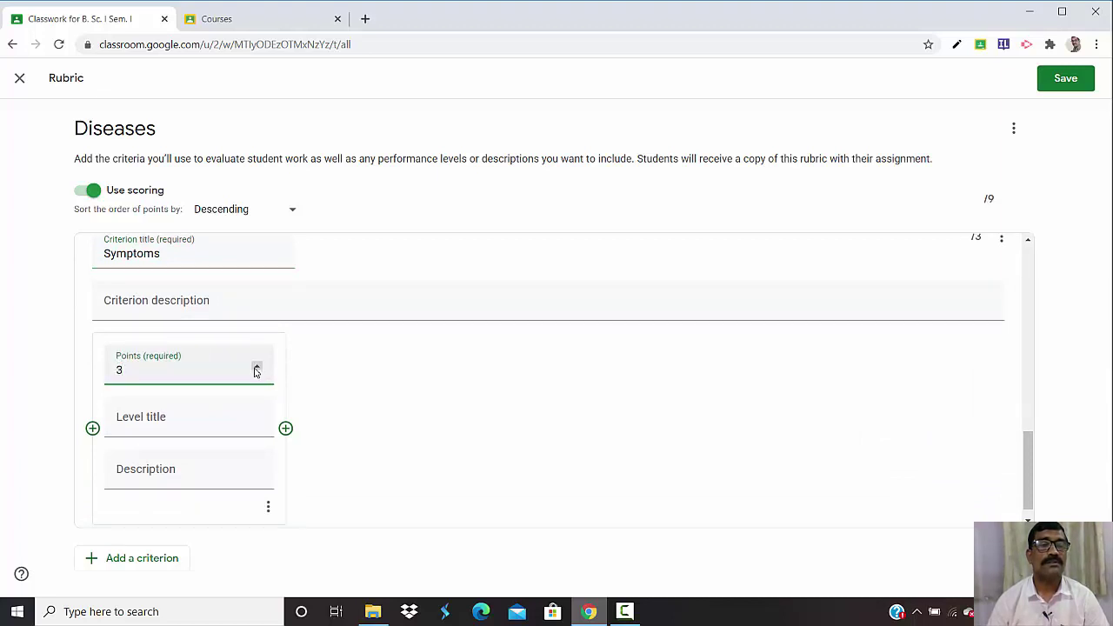
{"action": "left_click", "coordinate": [257, 375]}
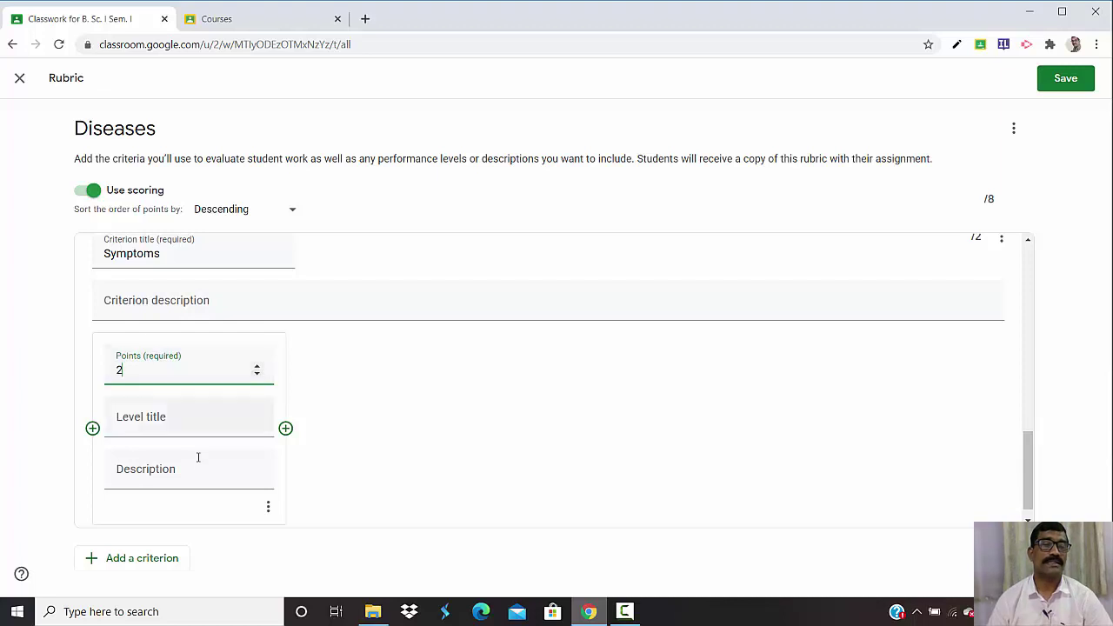
{"action": "scroll", "coordinate": [186, 486], "scroll_direction": "down", "scroll_amount": 1}
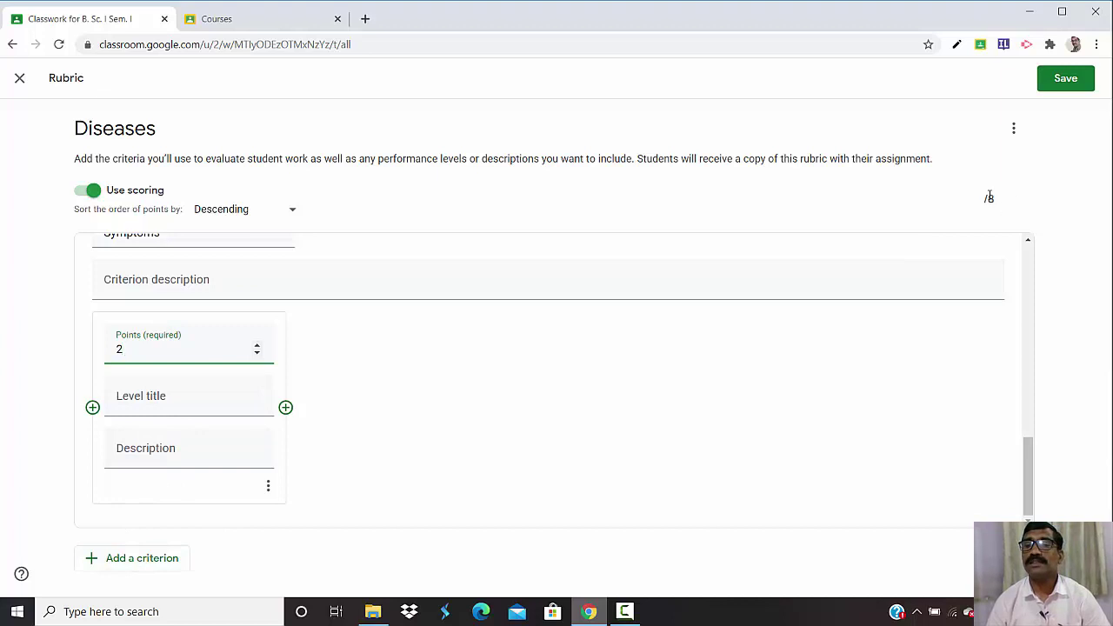
- Add a fourth criterion titled "Management of the disease" to the rubric
{"action": "left_click", "coordinate": [137, 561]}
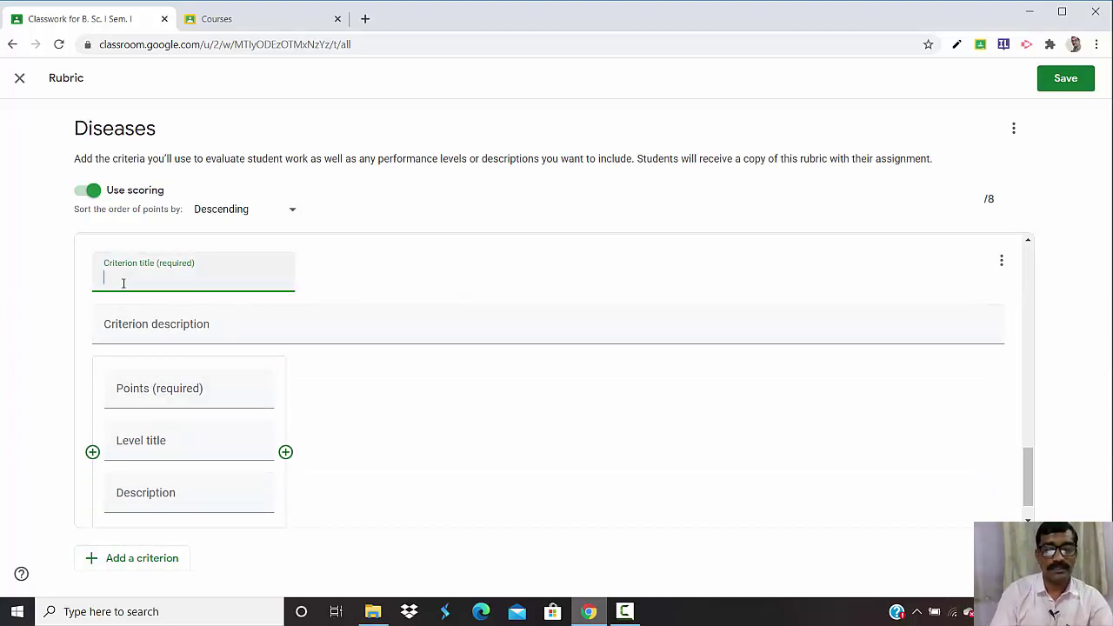
{"action": "type", "text": "Mana"}
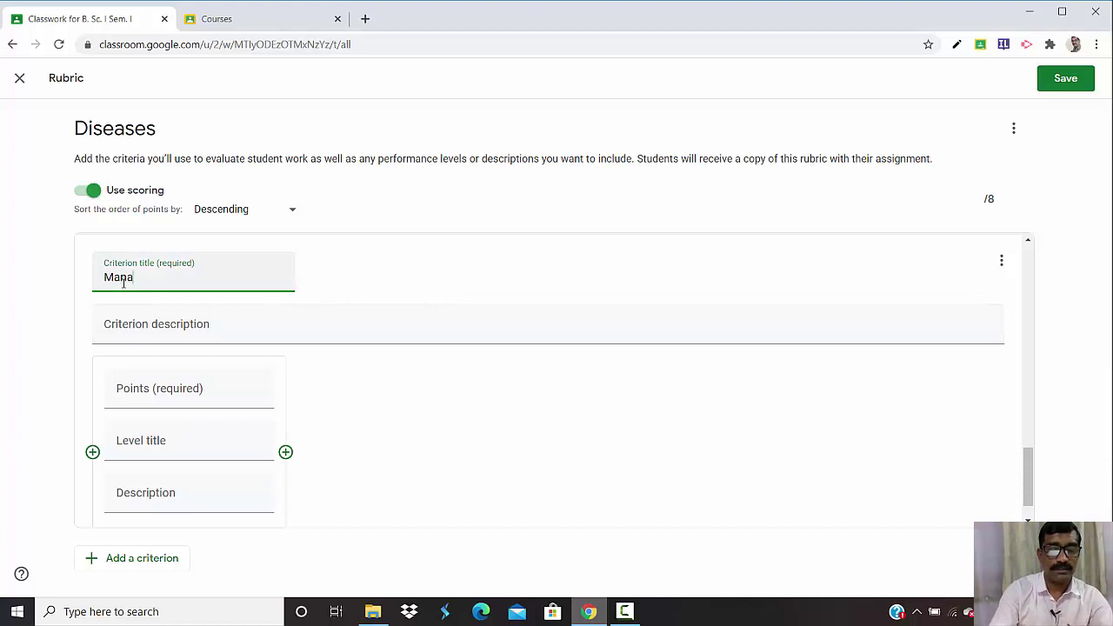
{"action": "type", "text": "gemen"}
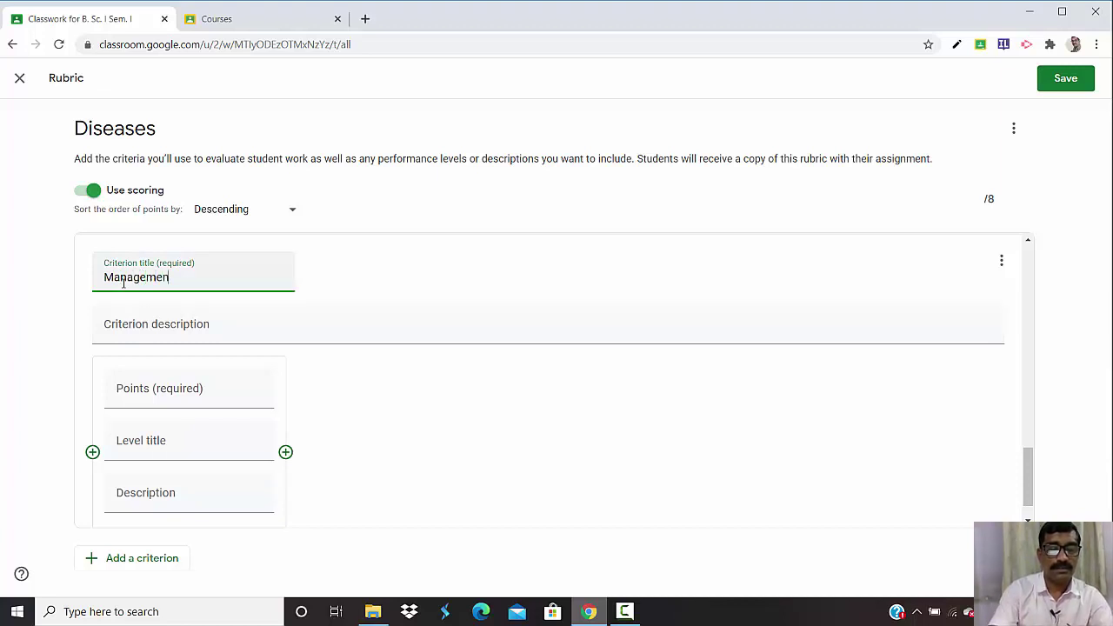
{"action": "type", "text": "t of the diasesas"}
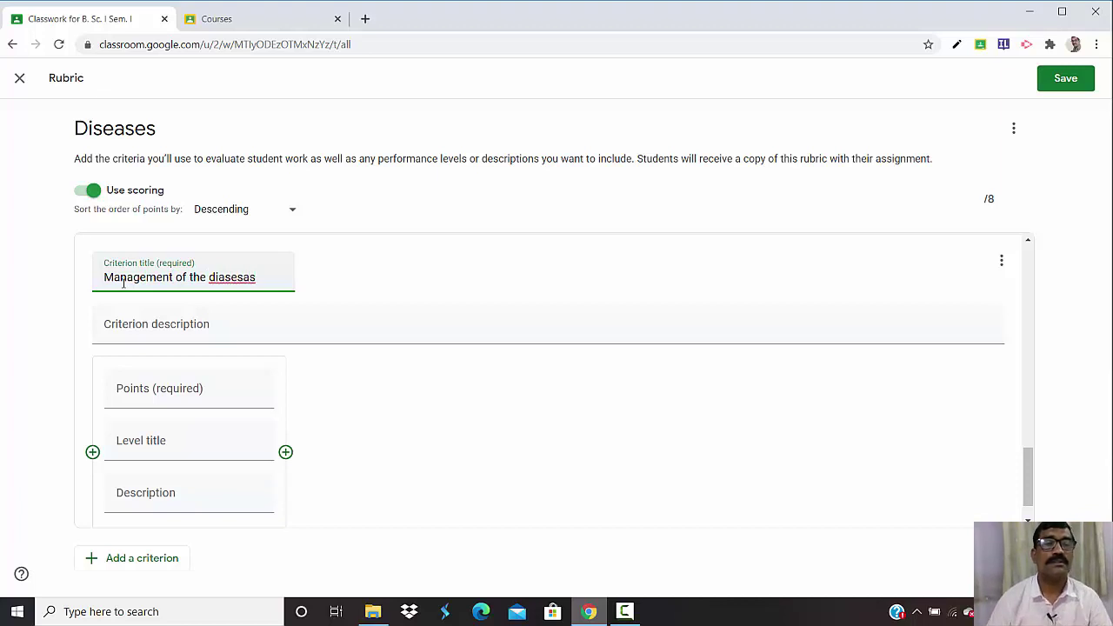
{"action": "key", "text": "BackSpace"}
{"action": "key", "text": "BackSpace"}
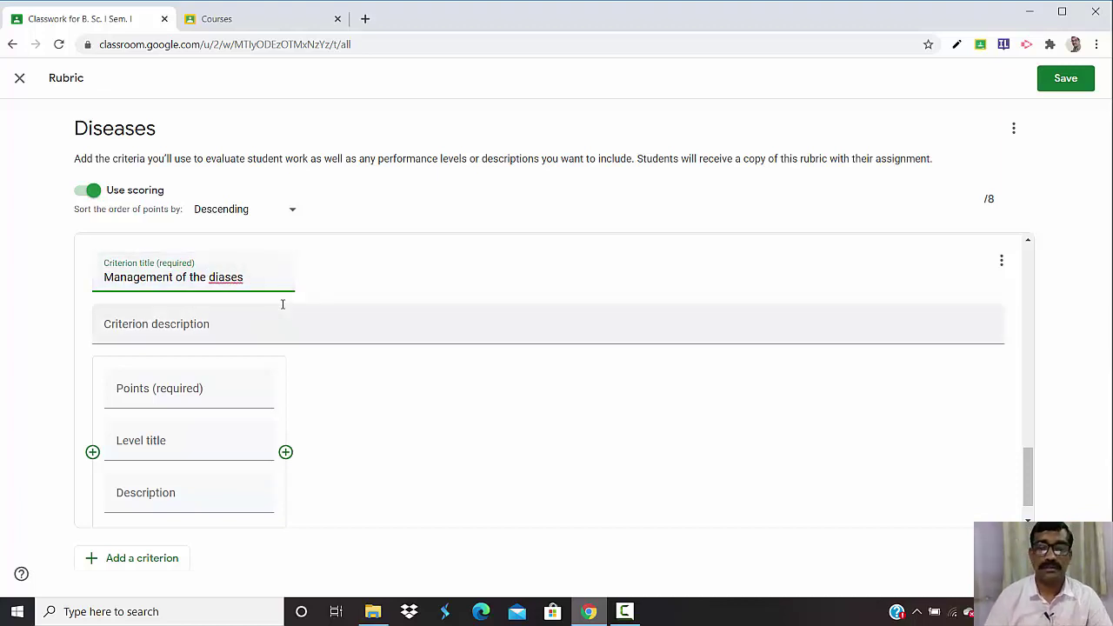
{"action": "key", "text": "BackSpace"}
{"action": "key", "text": "BackSpace"}
{"action": "key", "text": "BackSpace"}
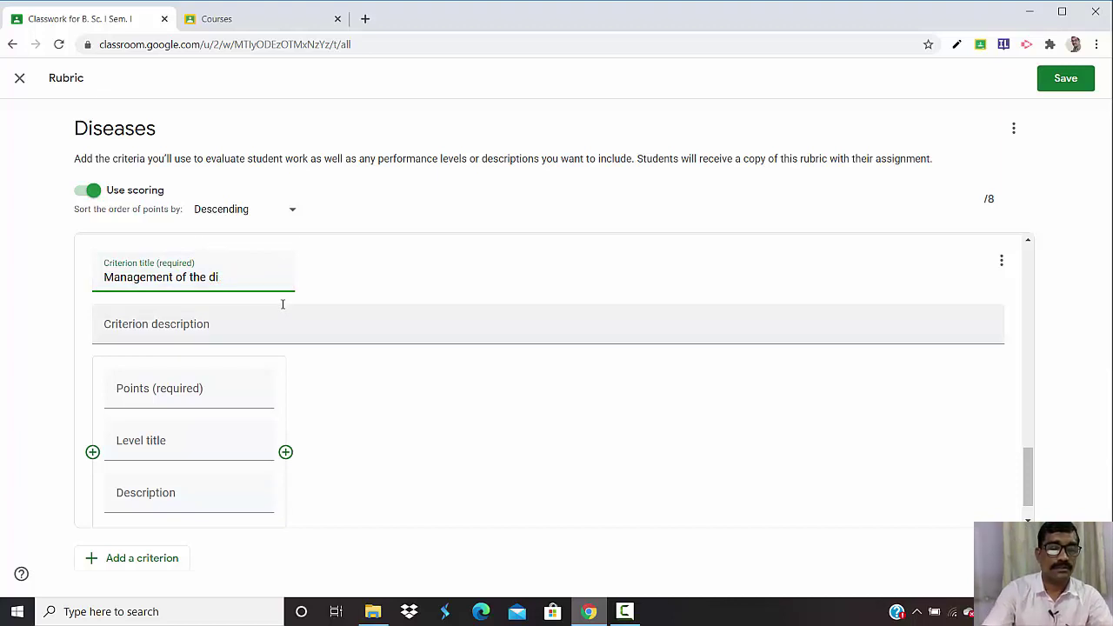
{"action": "type", "text": "sease"}
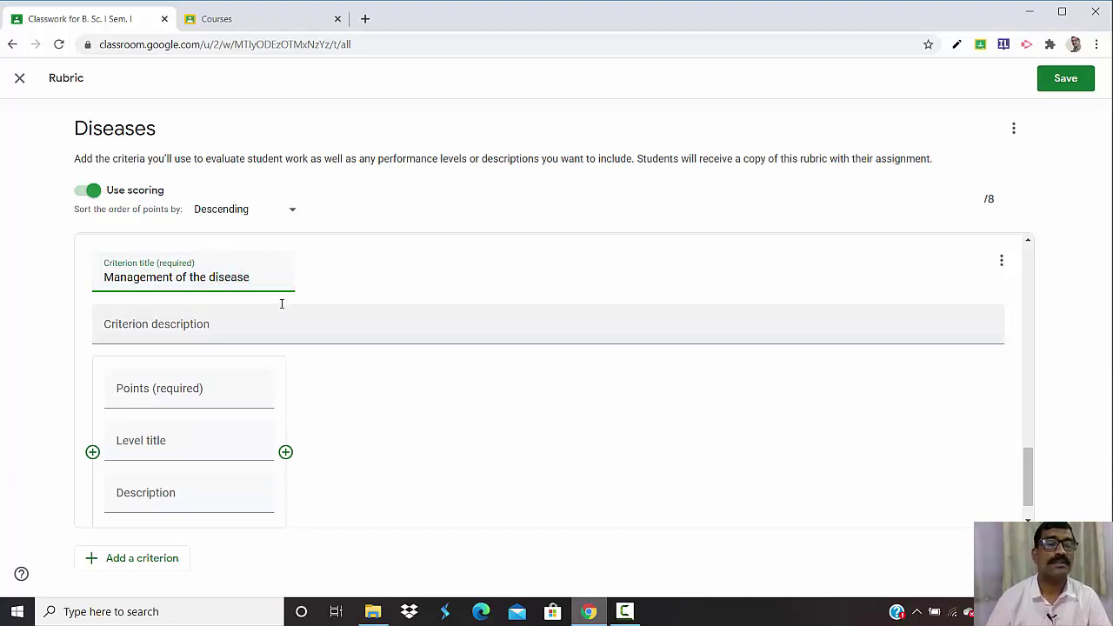
- Set the Management of the disease criterion's level to 2 points and save the rubric
{"action": "left_click", "coordinate": [257, 391]}
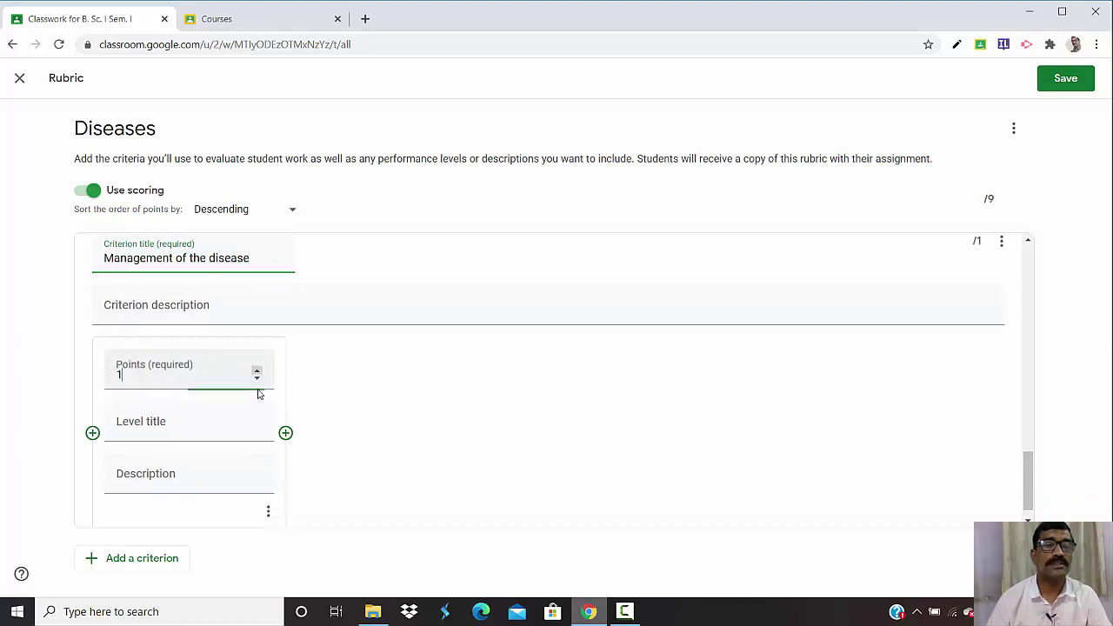
{"action": "left_click", "coordinate": [256, 371]}
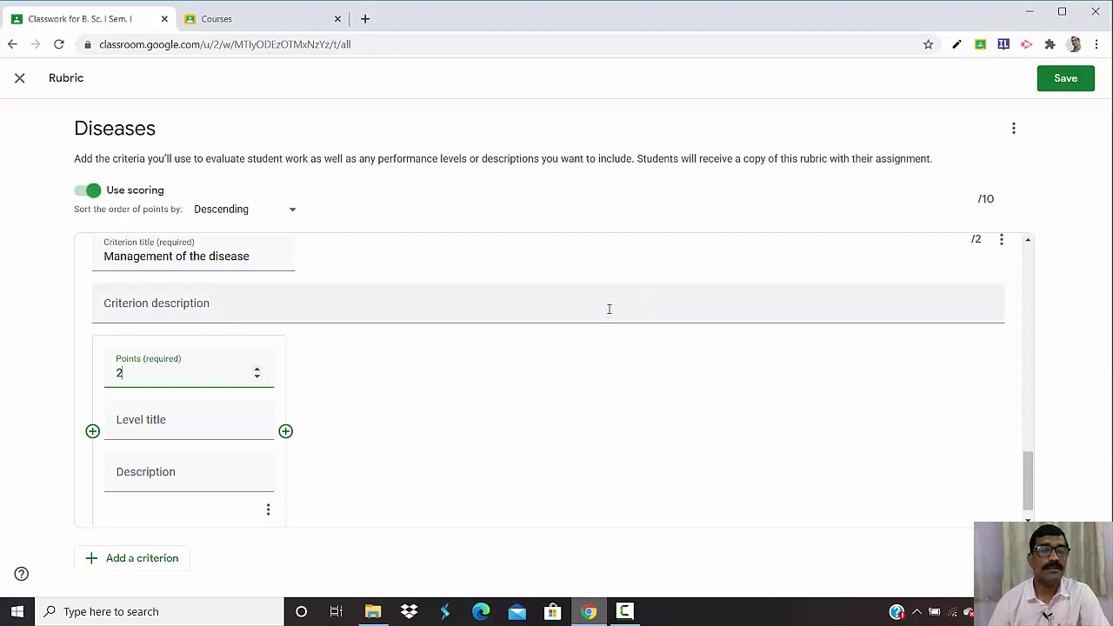
{"action": "left_click", "coordinate": [1064, 87]}
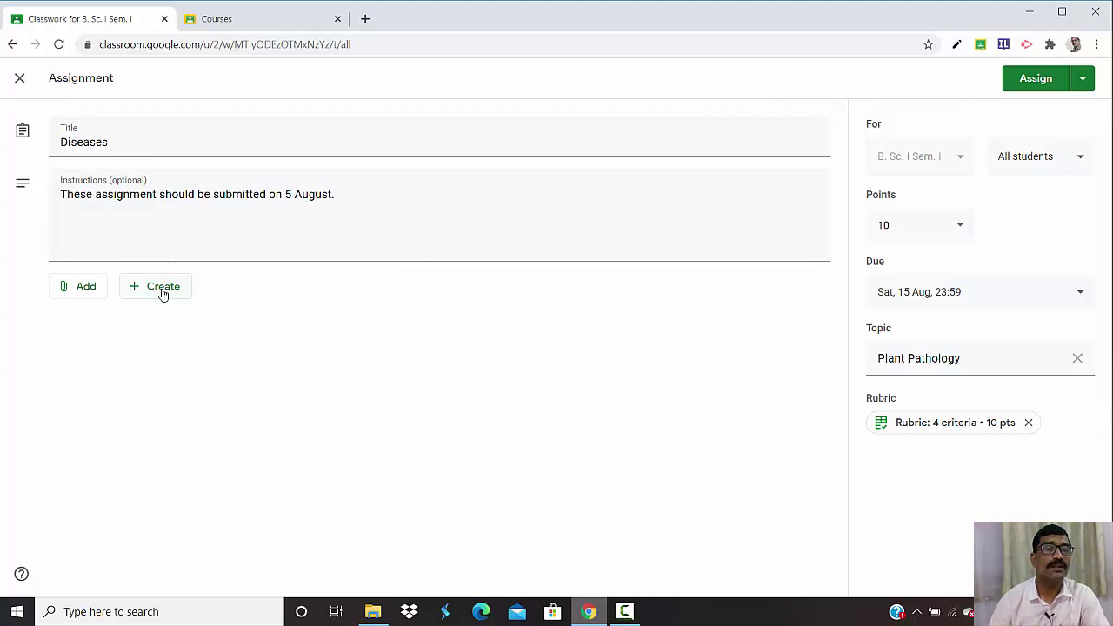
- Examine which attachment sources and new file types the Diseases assignment offers, without adding any
{"action": "left_click", "coordinate": [94, 294]}
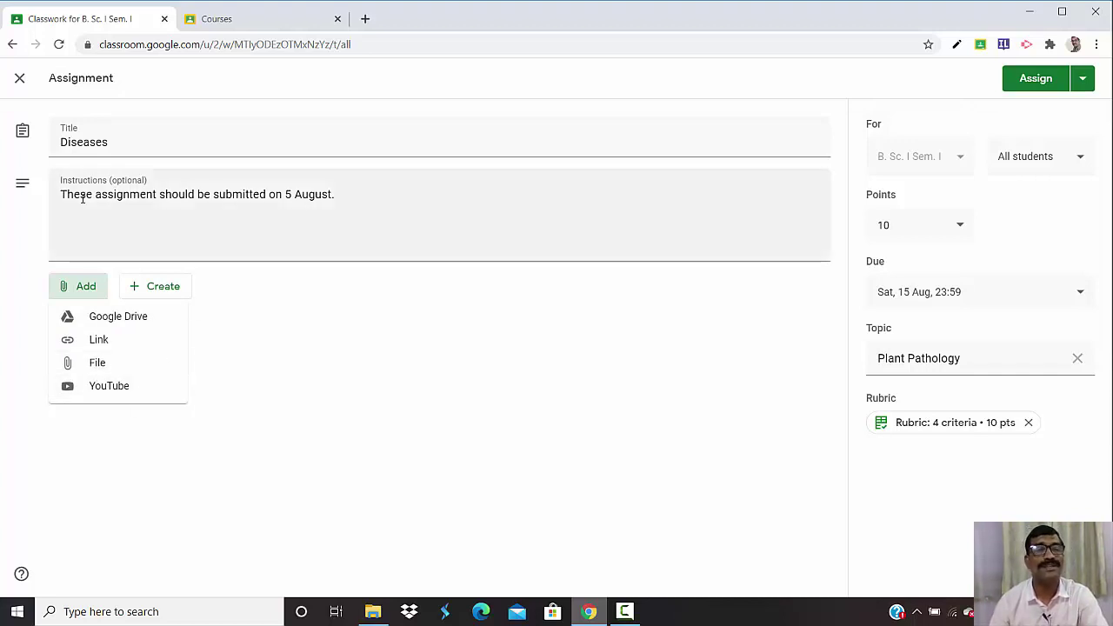
{"action": "left_click", "coordinate": [166, 288]}
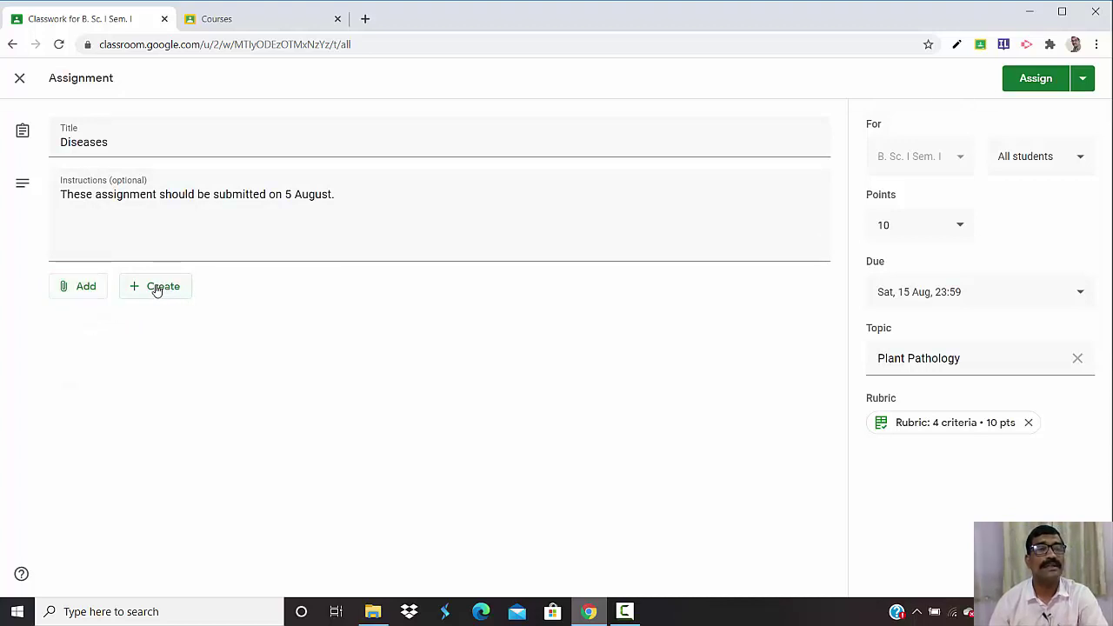
{"action": "left_click", "coordinate": [165, 290]}
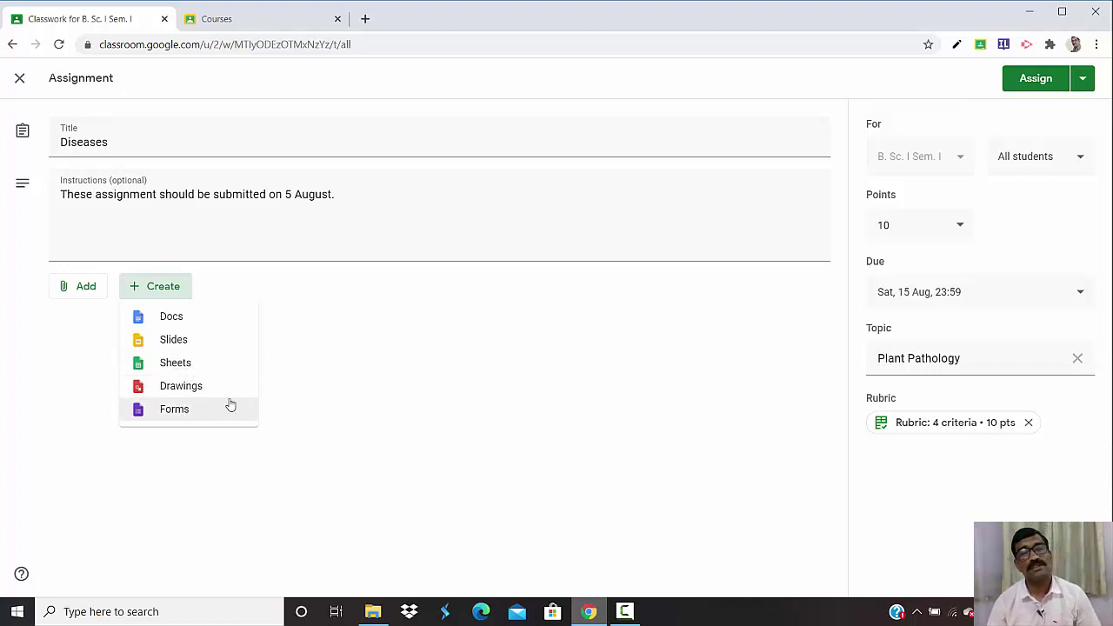
{"action": "left_click", "coordinate": [364, 319]}
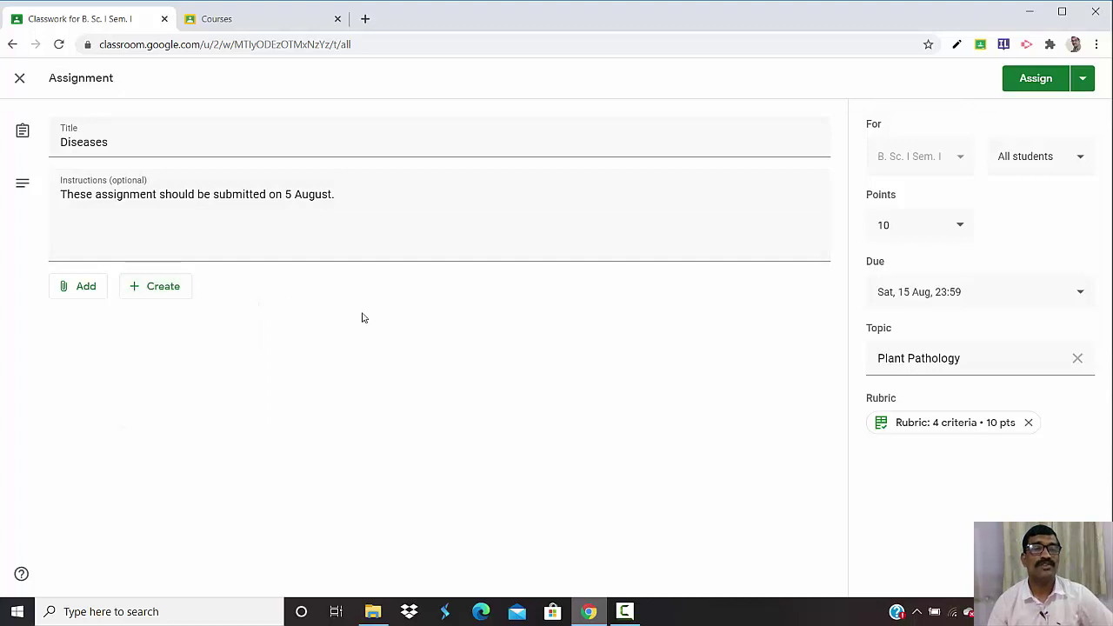
- Assign the Diseases assignment to the class and expand its entry under Plant Pathology
{"action": "left_click", "coordinate": [1043, 80]}
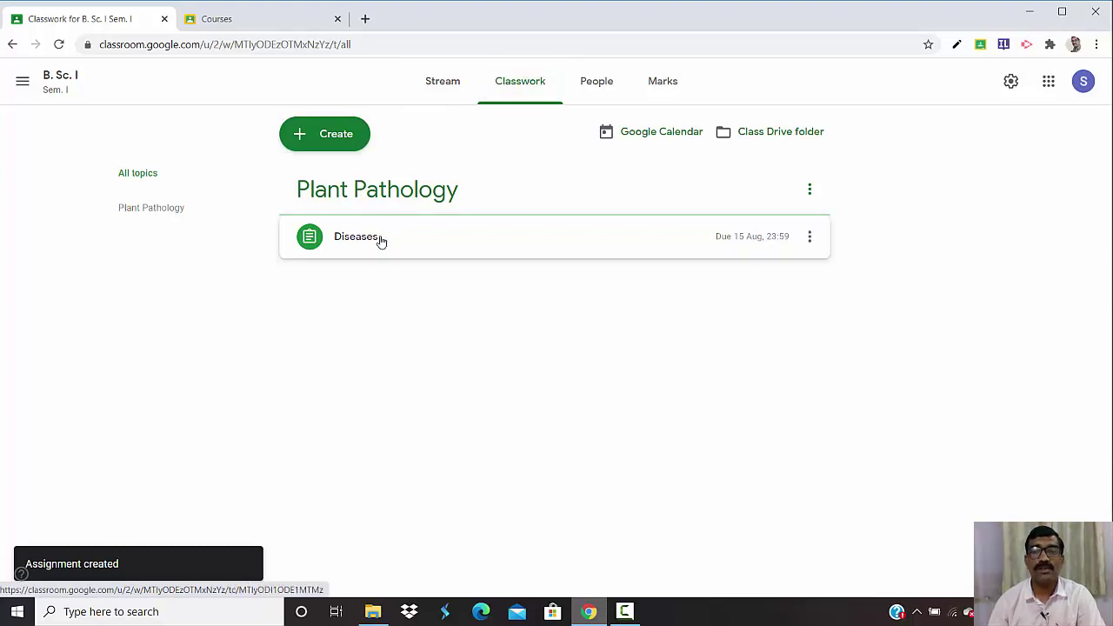
{"action": "left_click", "coordinate": [809, 238]}
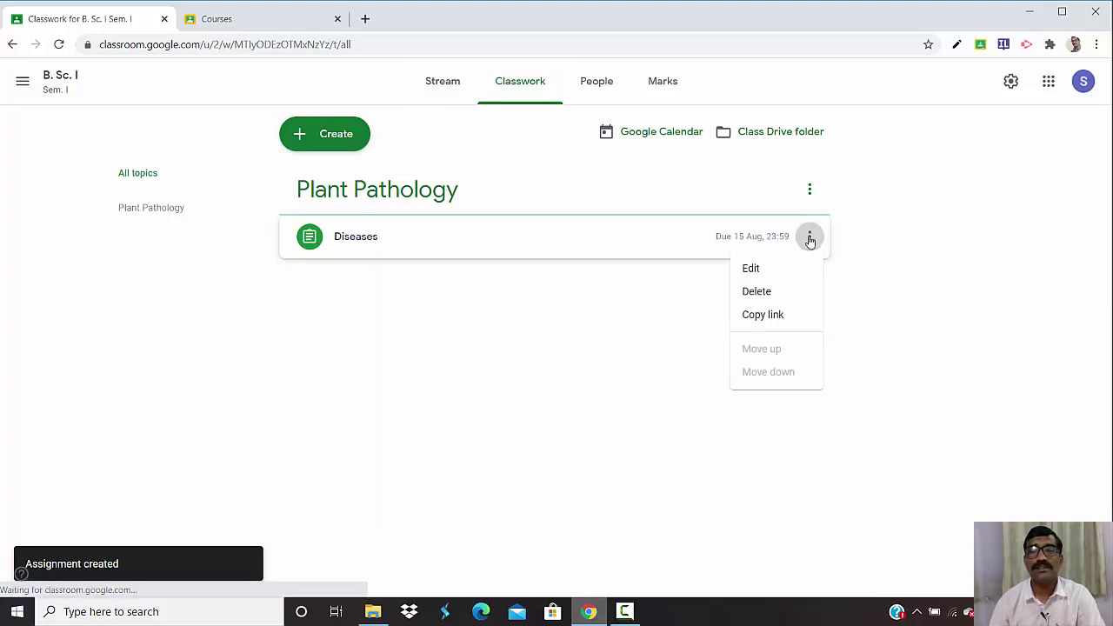
{"action": "left_click", "coordinate": [577, 245]}
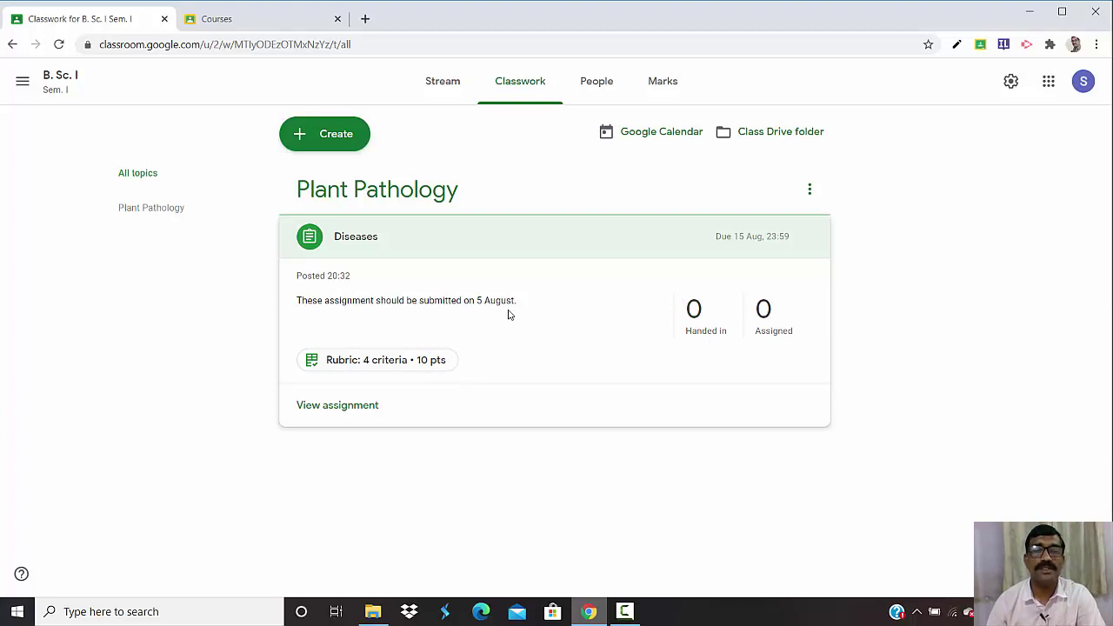
- View the Diseases assignment's student work and instructions, and return to the classwork list
{"action": "left_click", "coordinate": [365, 411]}
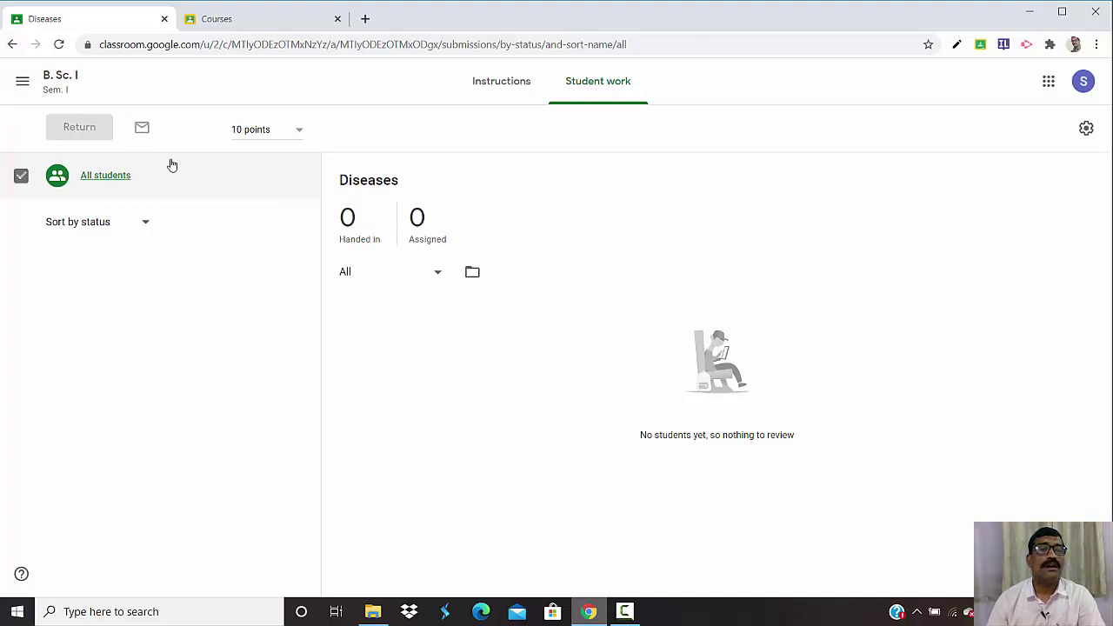
{"action": "left_click", "coordinate": [501, 80]}
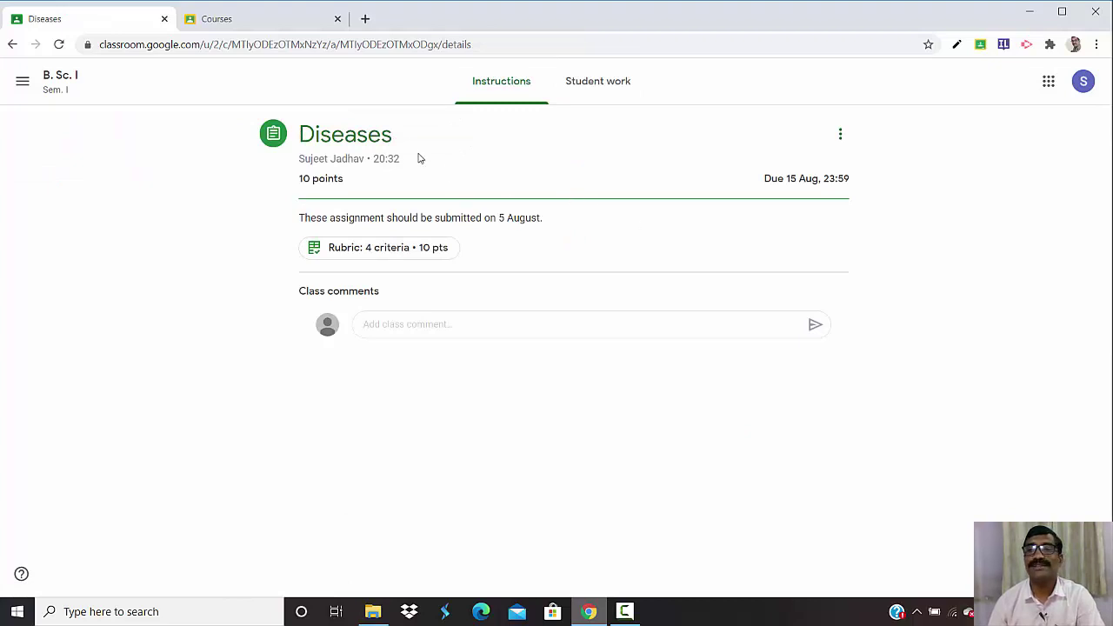
{"action": "left_click", "coordinate": [13, 44]}
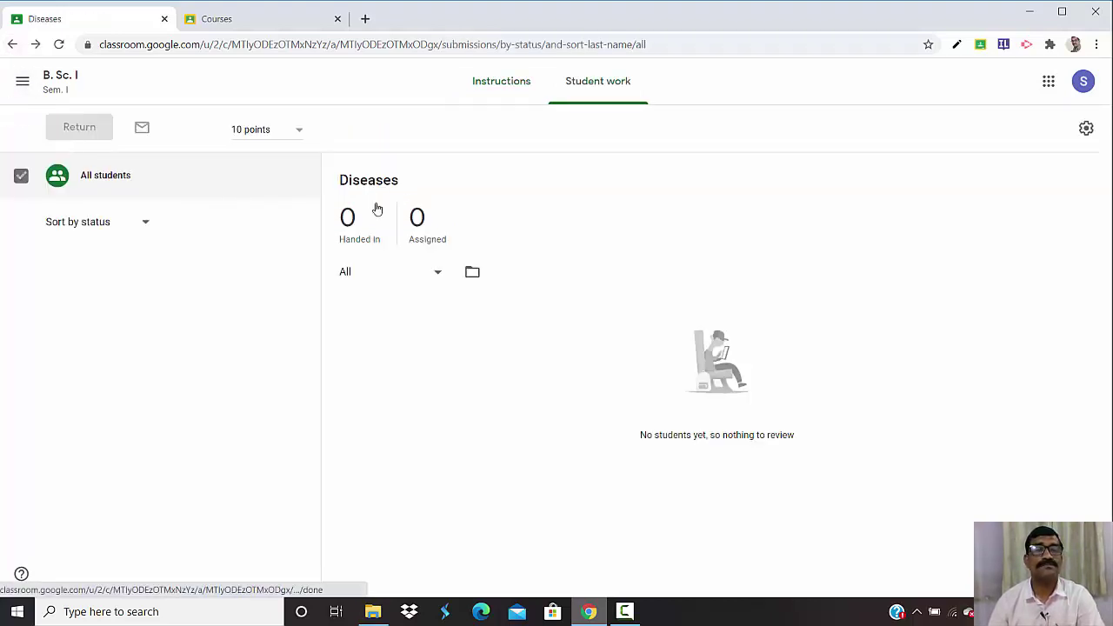
{"action": "left_click", "coordinate": [13, 44]}
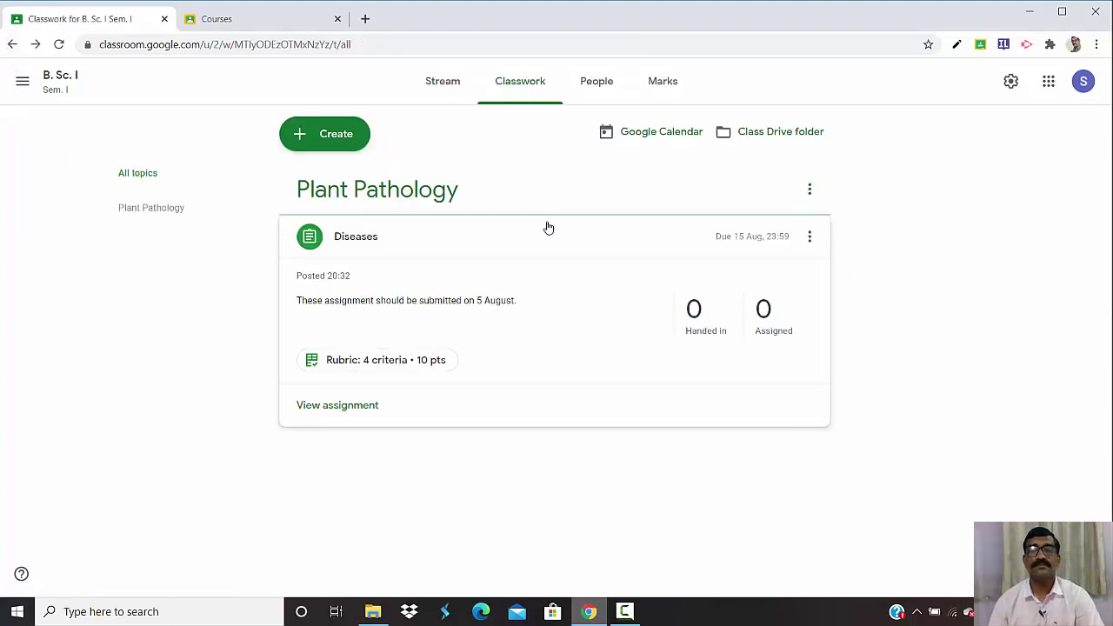
- Create a new quiz assignment with a blank quiz form and dismiss the introductory tip about materials
{"action": "left_click", "coordinate": [349, 139]}
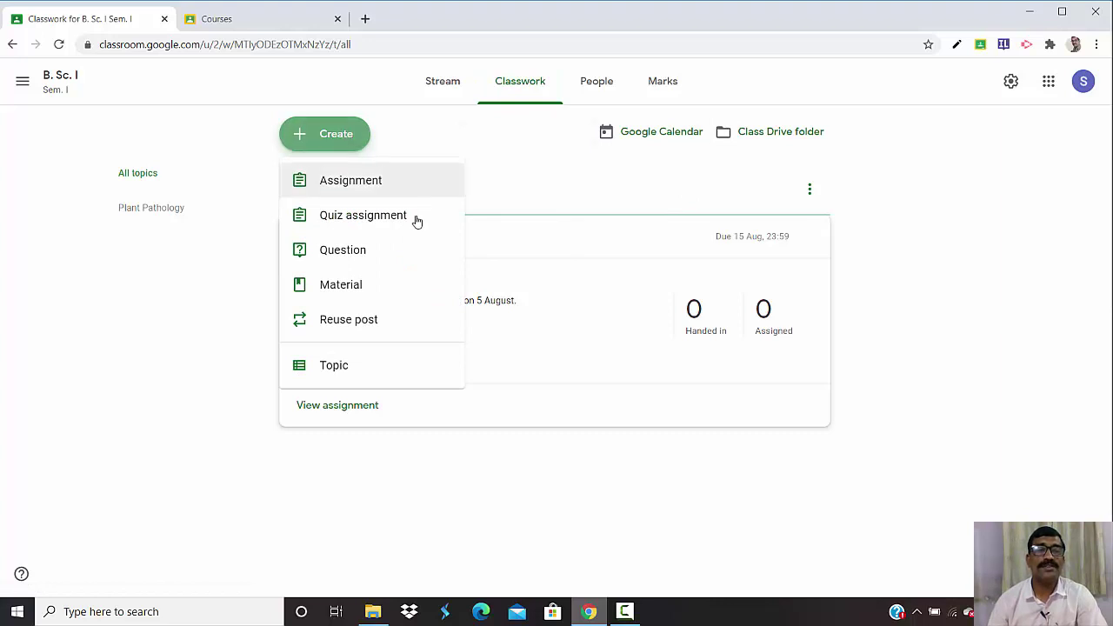
{"action": "left_click", "coordinate": [379, 219]}
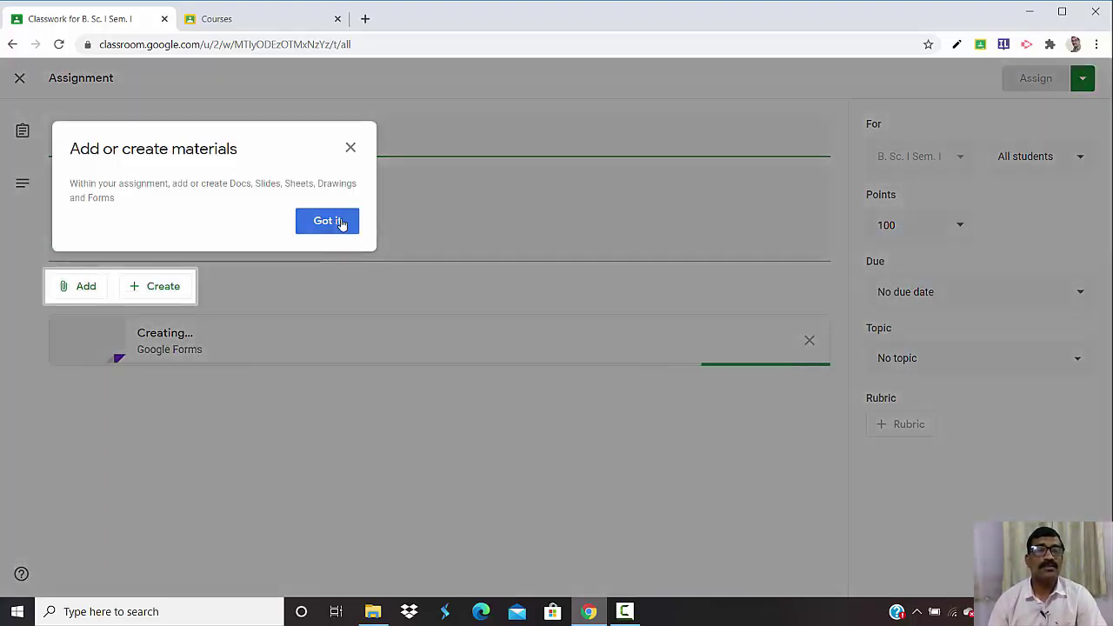
{"action": "left_click", "coordinate": [335, 222]}
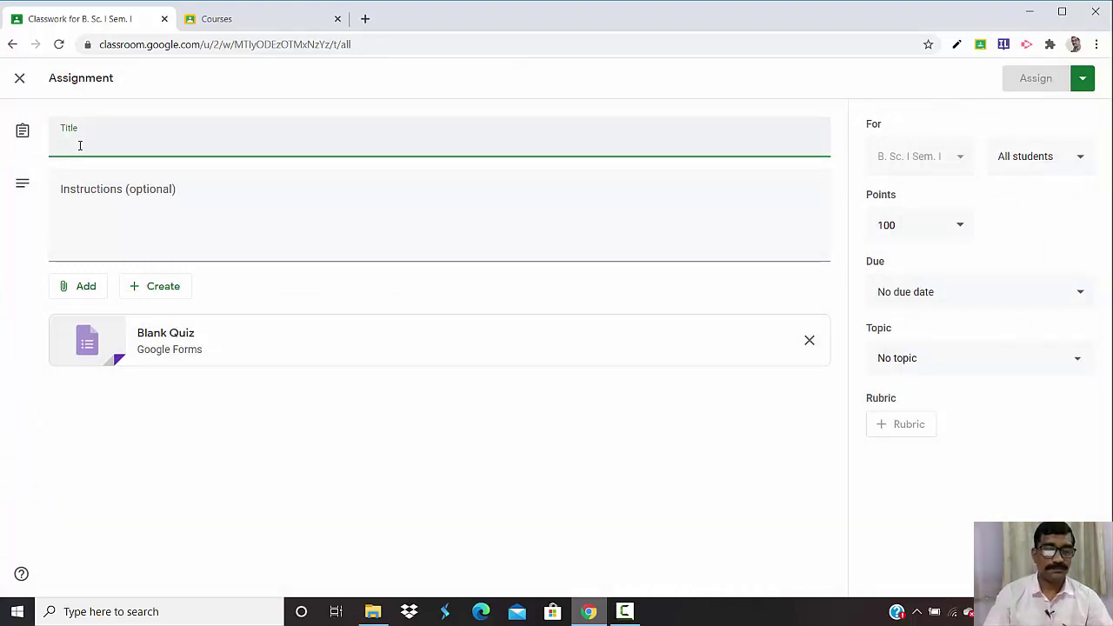
- Title the quiz assignment "Plant Pathology", dismiss the drag-and-drop tip, and view the attachment options without adding any
{"action": "type", "text": "Plant Pathology"}
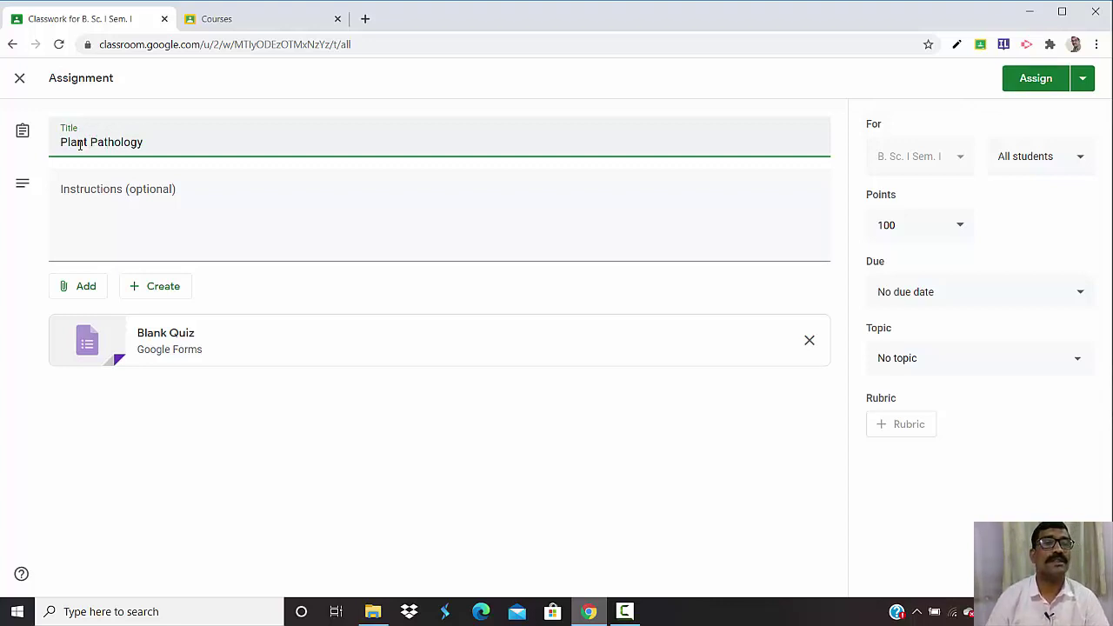
{"action": "left_click", "coordinate": [136, 209]}
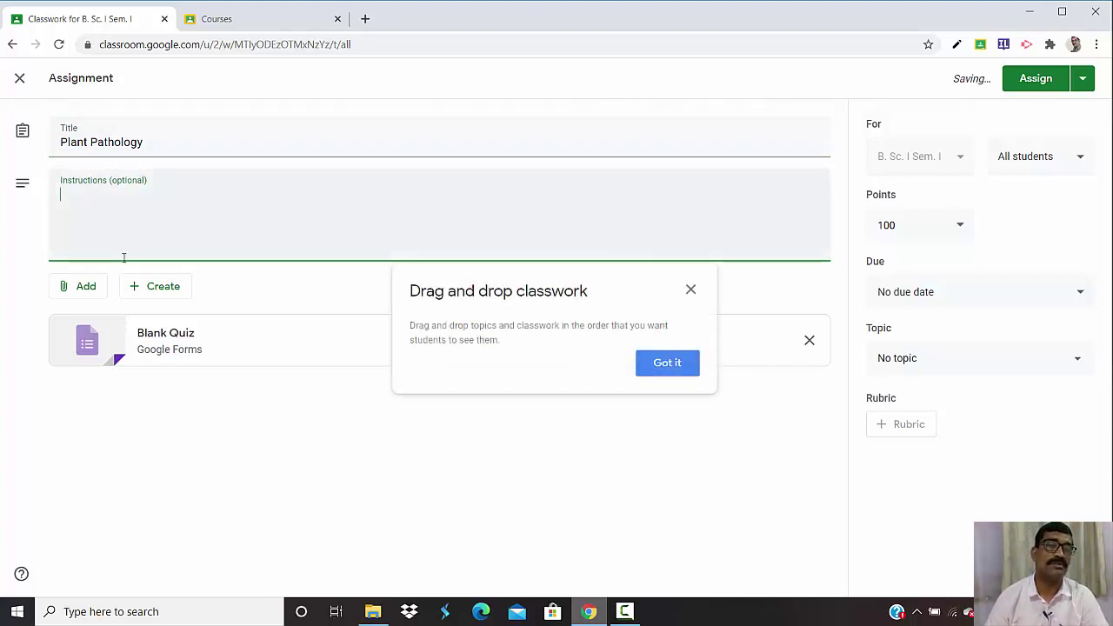
{"action": "left_click", "coordinate": [691, 295]}
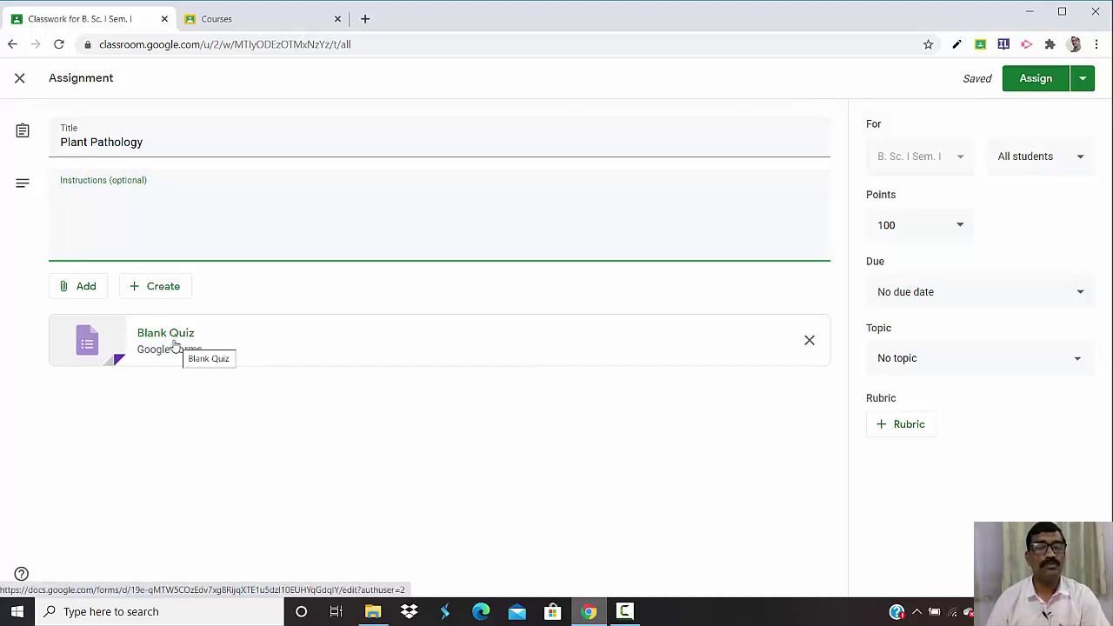
{"action": "left_click", "coordinate": [92, 291]}
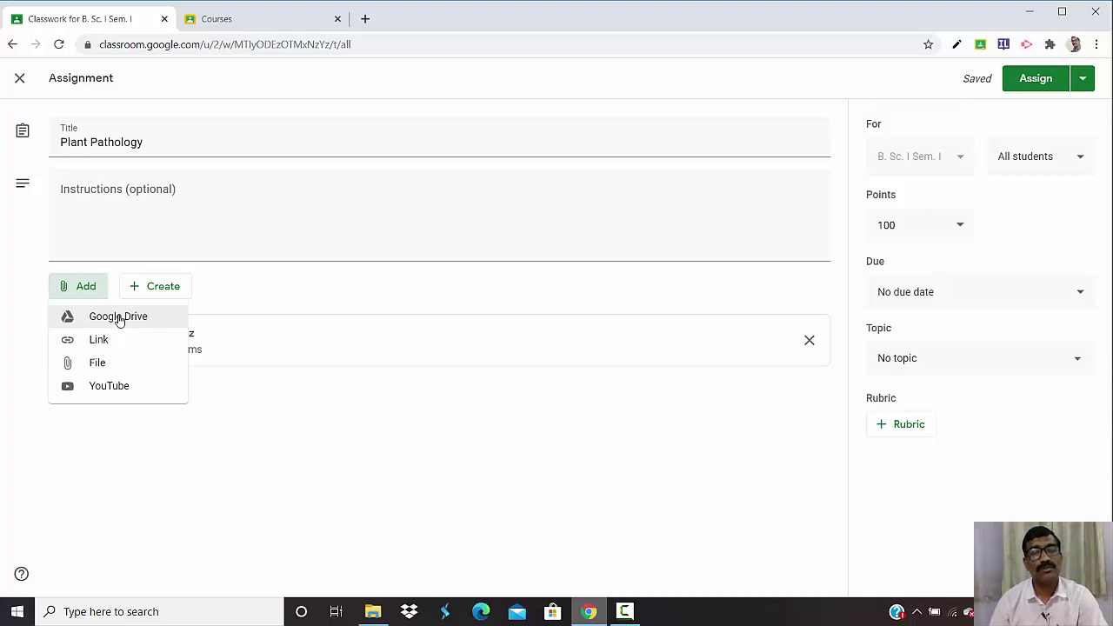
{"action": "left_click", "coordinate": [167, 289]}
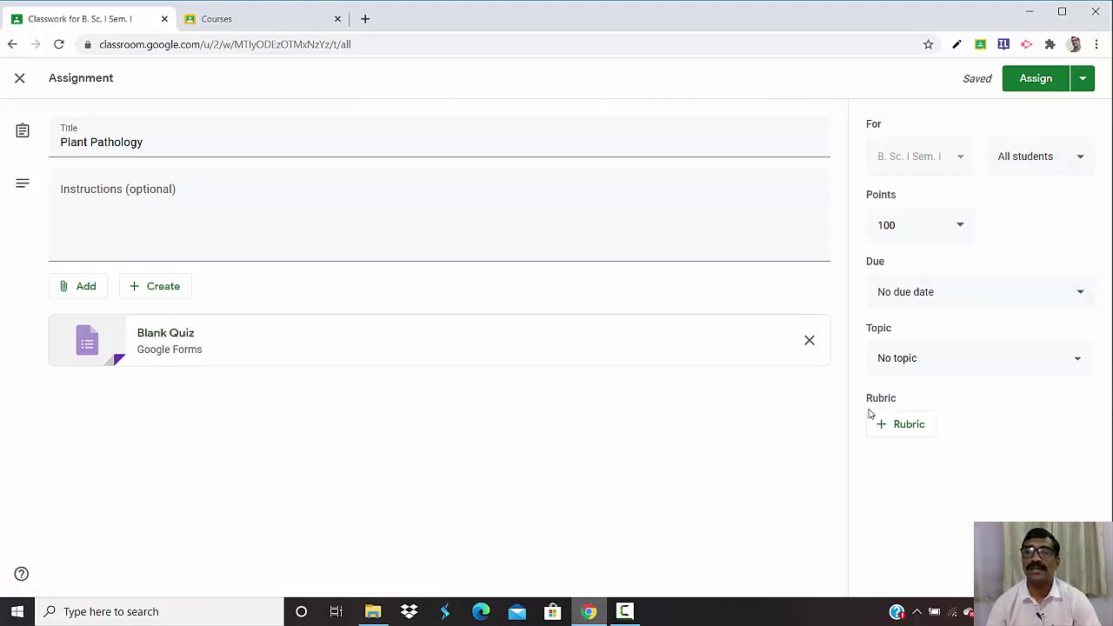
- Set the quiz assignment's points to 10 and its due date to 15 Aug 2020
{"action": "left_click", "coordinate": [962, 227]}
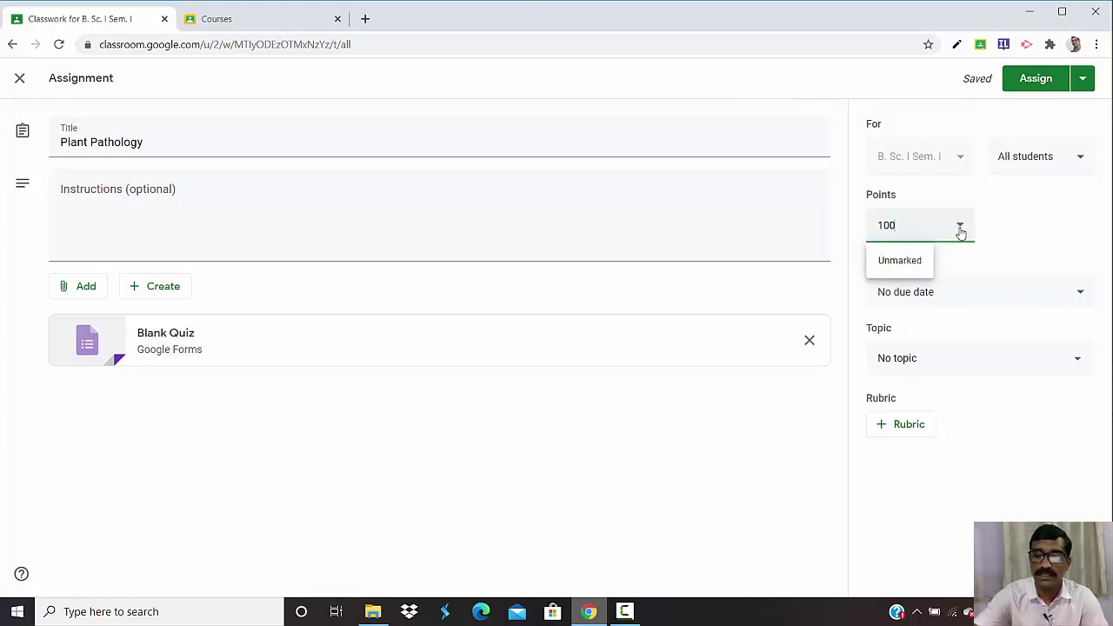
{"action": "left_click", "coordinate": [1080, 296]}
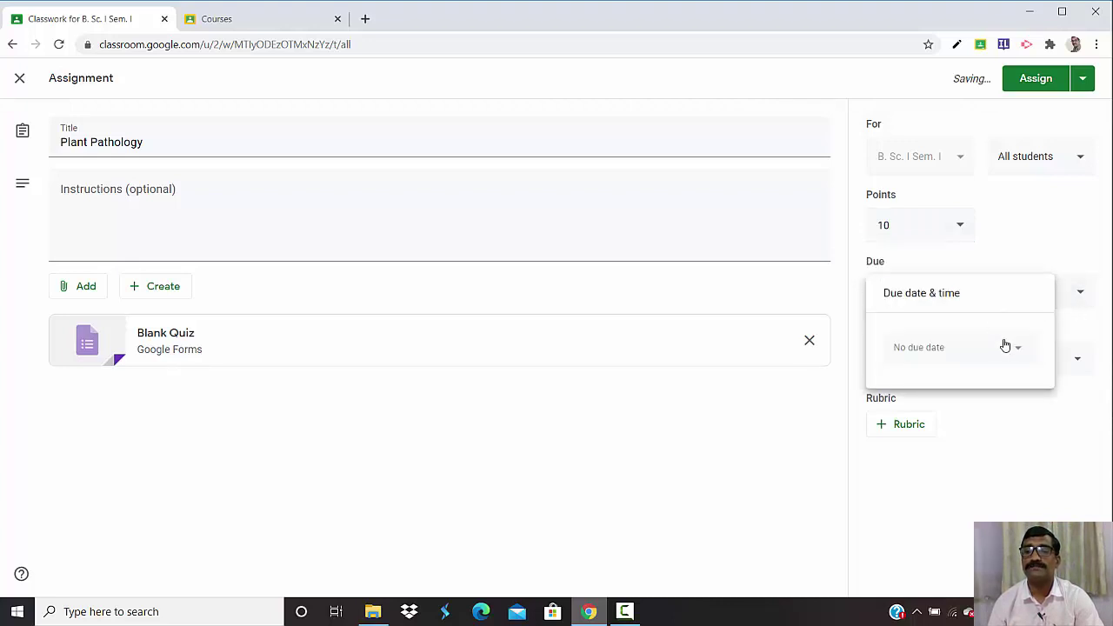
{"action": "left_click", "coordinate": [1015, 349]}
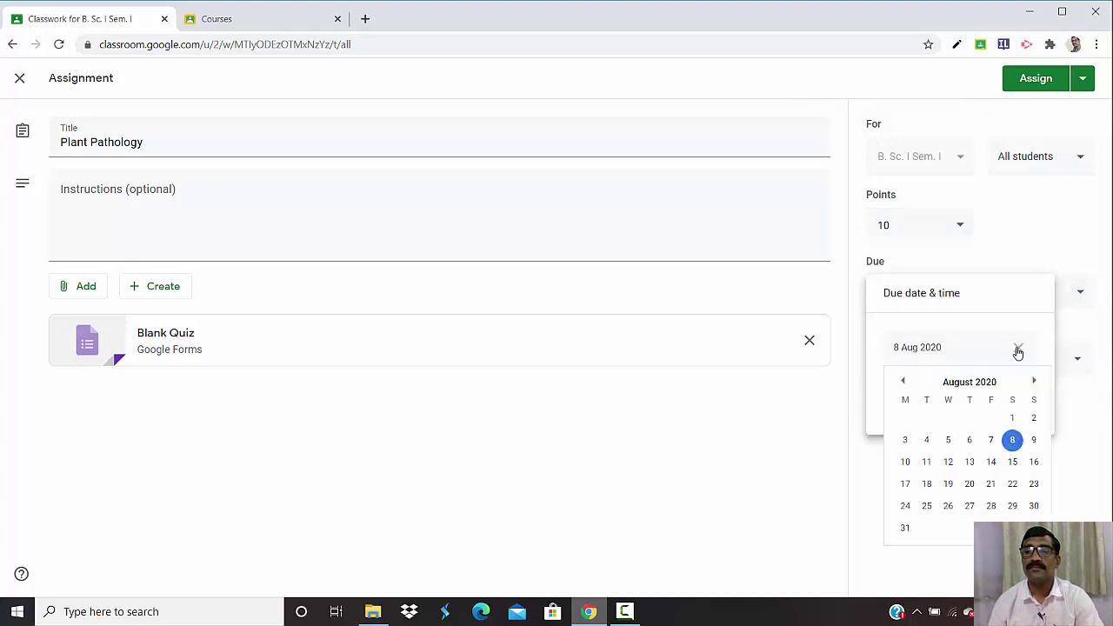
{"action": "left_click", "coordinate": [1012, 465]}
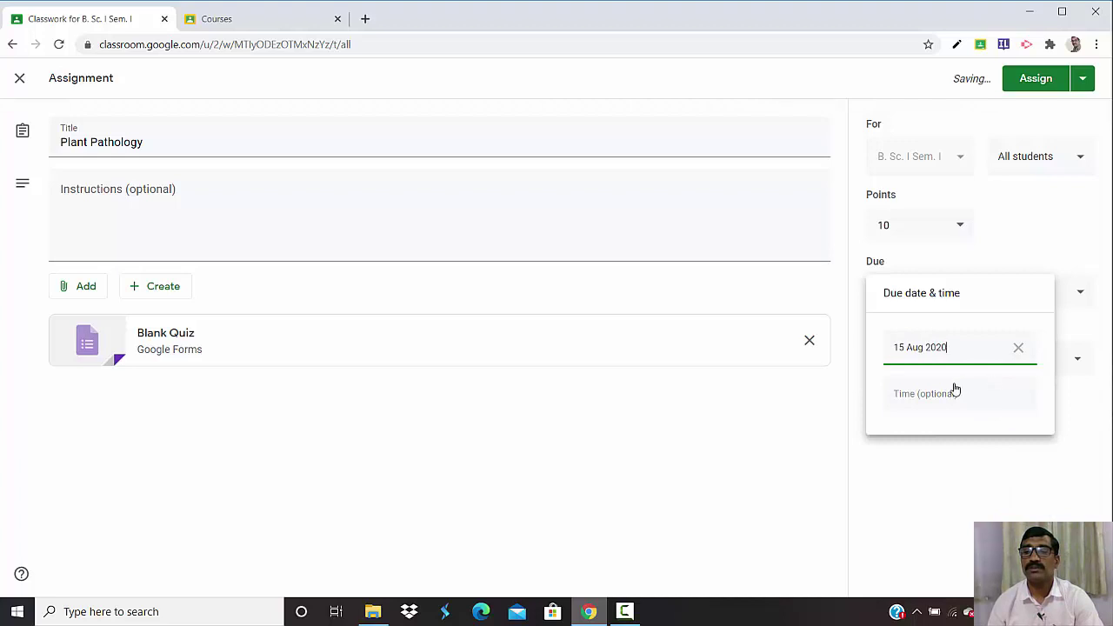
{"action": "left_click", "coordinate": [901, 393]}
{"action": "left_click", "coordinate": [815, 408]}
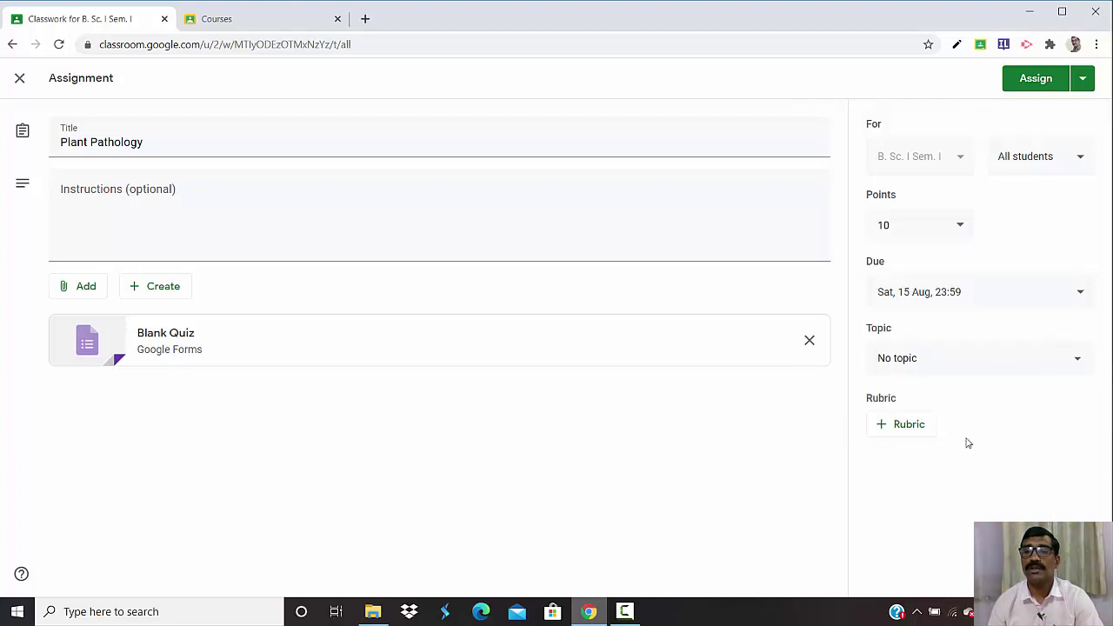
- Place the quiz assignment under the Plant Pathology topic and assign it to the class
{"action": "left_click", "coordinate": [1077, 364]}
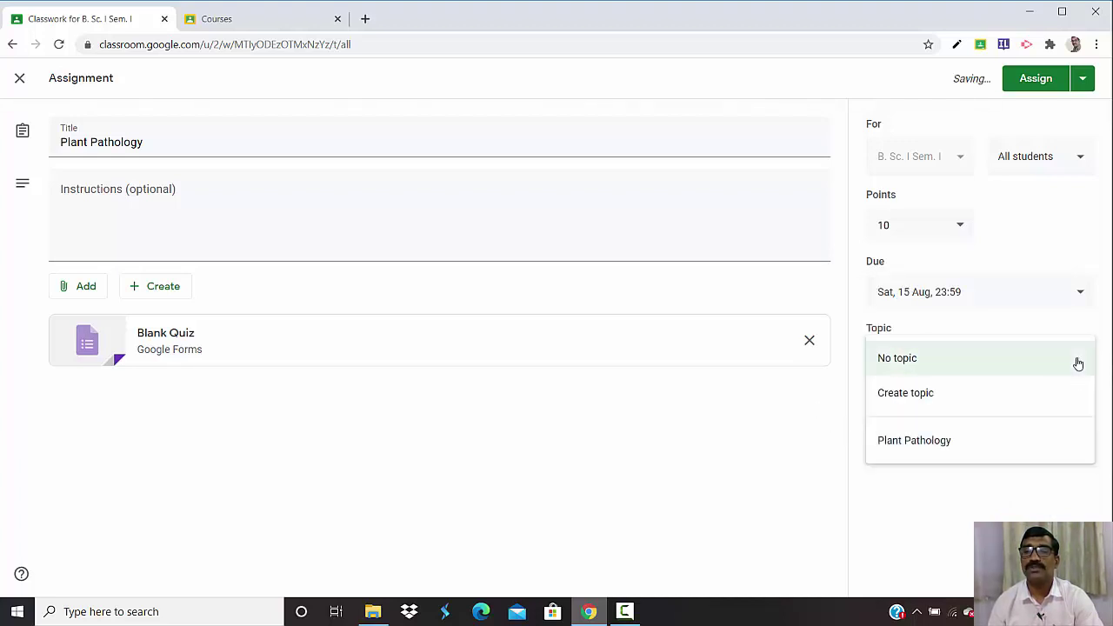
{"action": "left_click", "coordinate": [900, 447]}
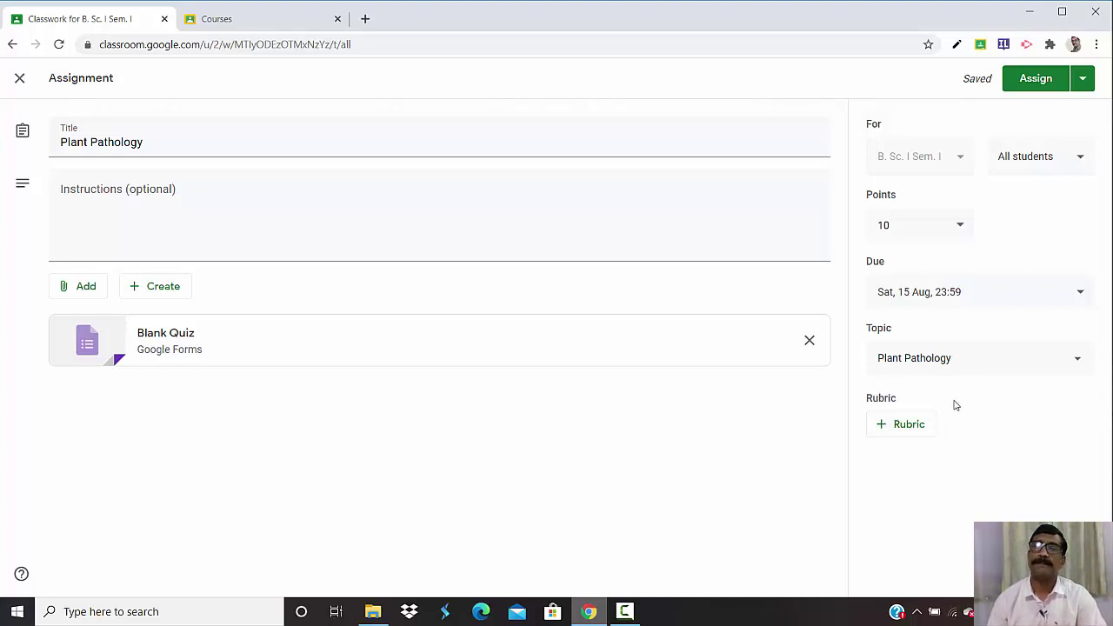
{"action": "left_click", "coordinate": [1031, 81]}
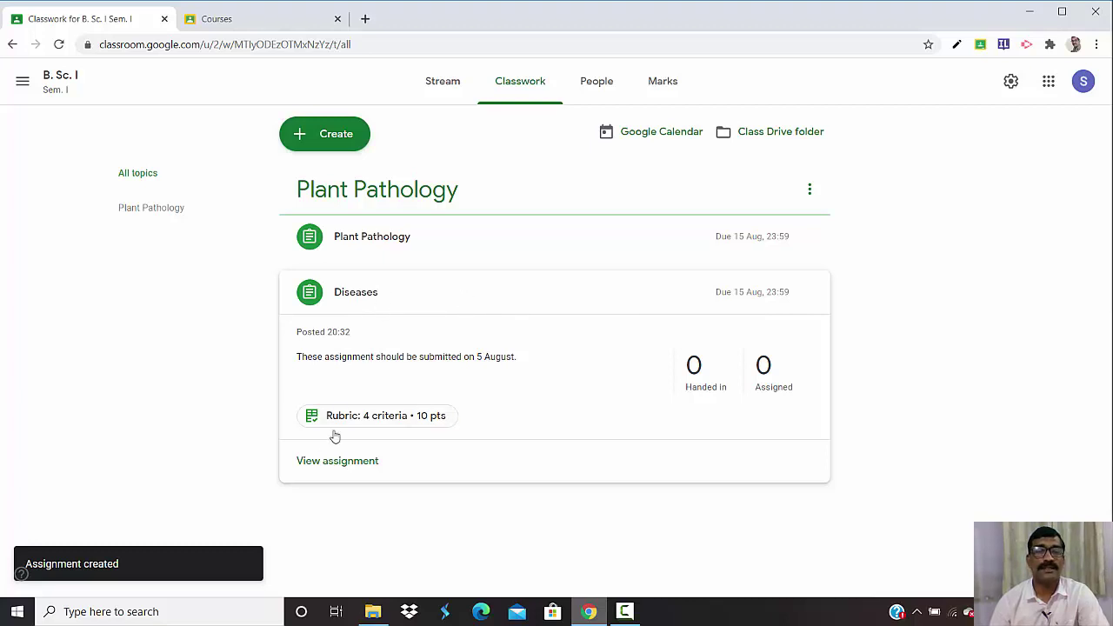
- Create a new classwork question with the short answer type
{"action": "left_click", "coordinate": [344, 137]}
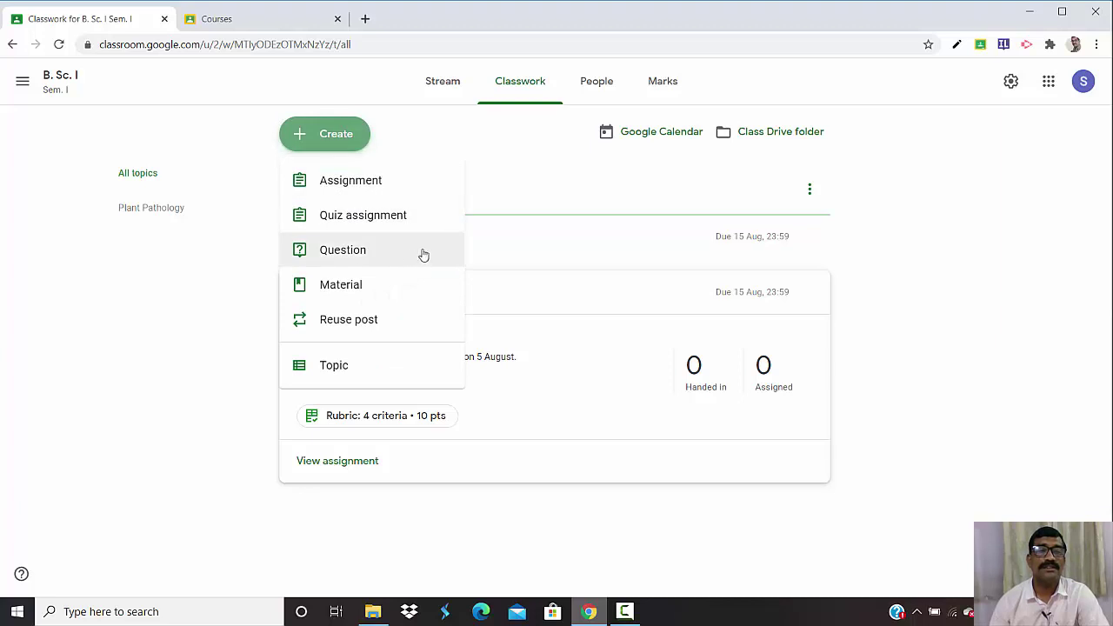
{"action": "left_click", "coordinate": [371, 258]}
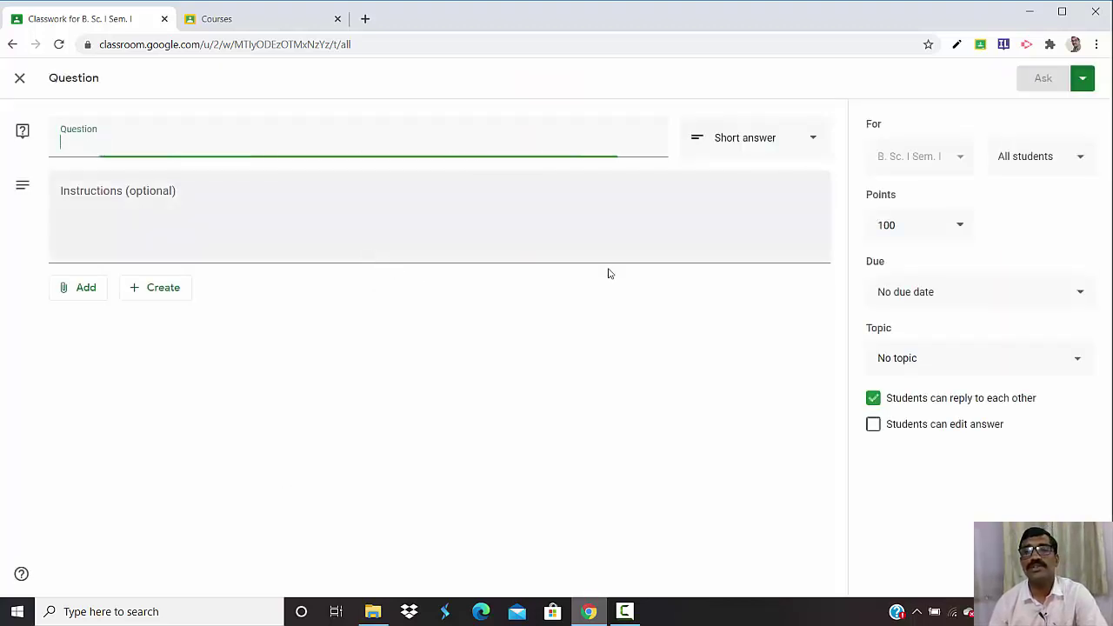
{"action": "left_click", "coordinate": [812, 142]}
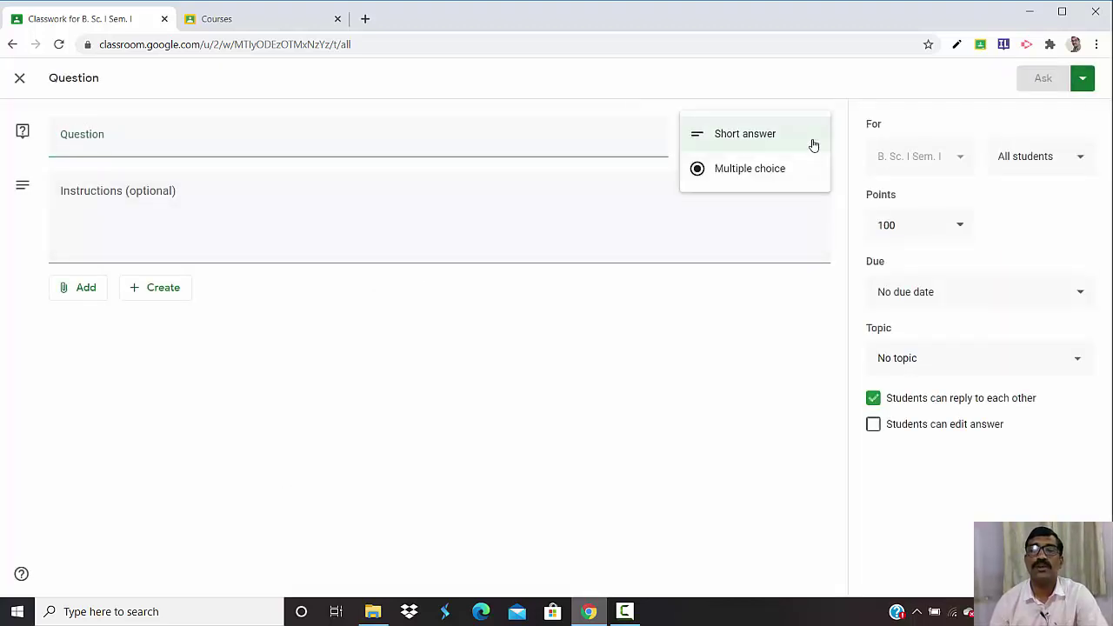
{"action": "left_click", "coordinate": [753, 136]}
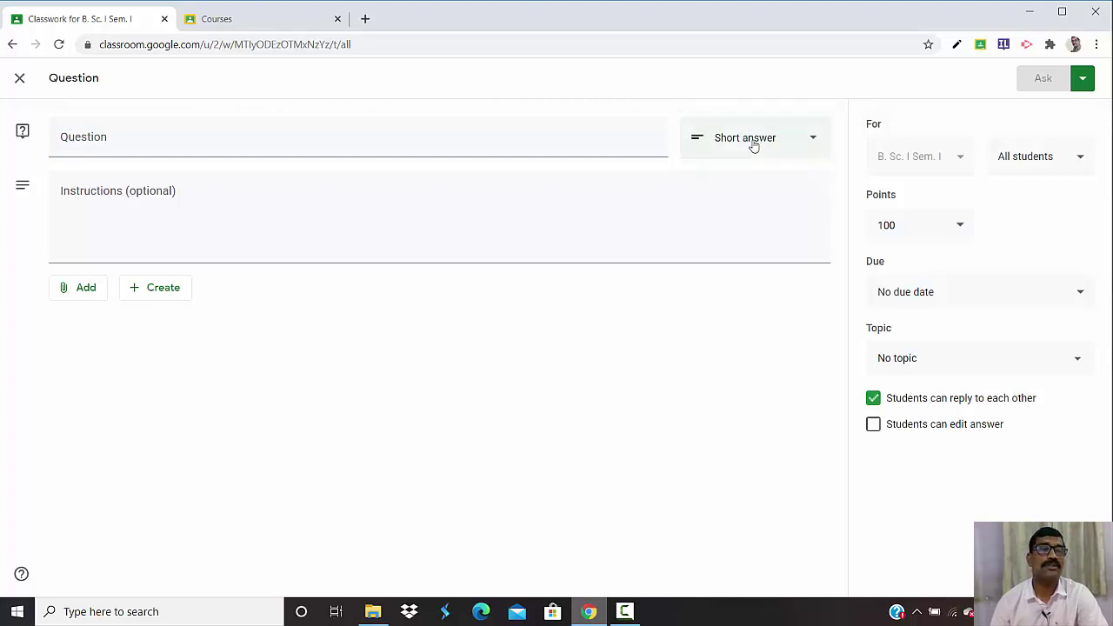
- Enter "Which are different tools available for ICT learning ?" as the question text
{"action": "left_click", "coordinate": [127, 146]}
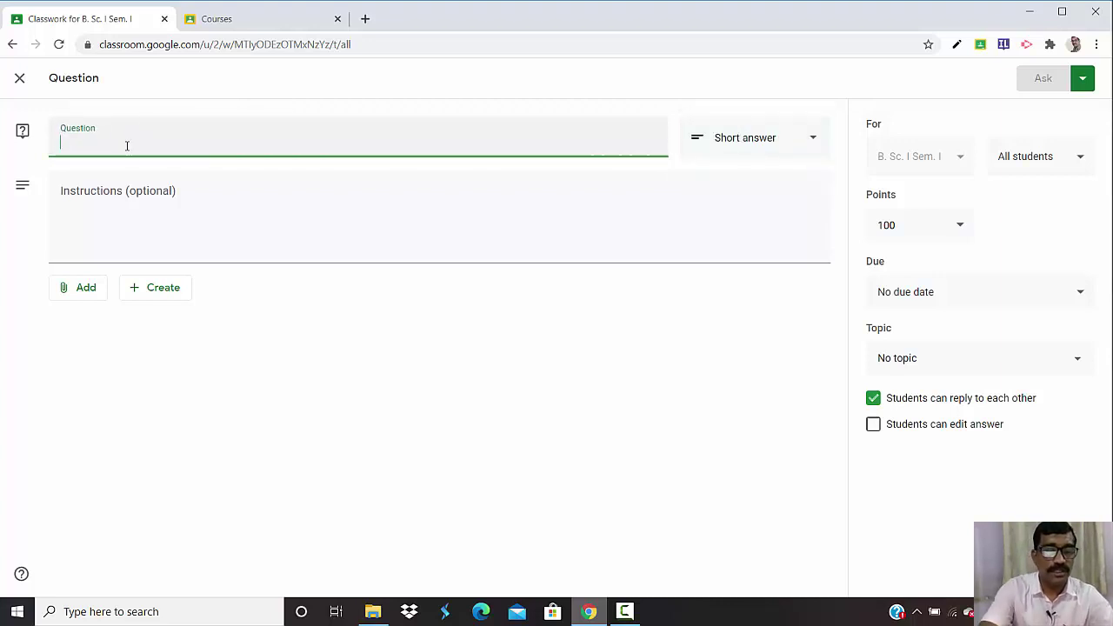
{"action": "type", "text": "Which"}
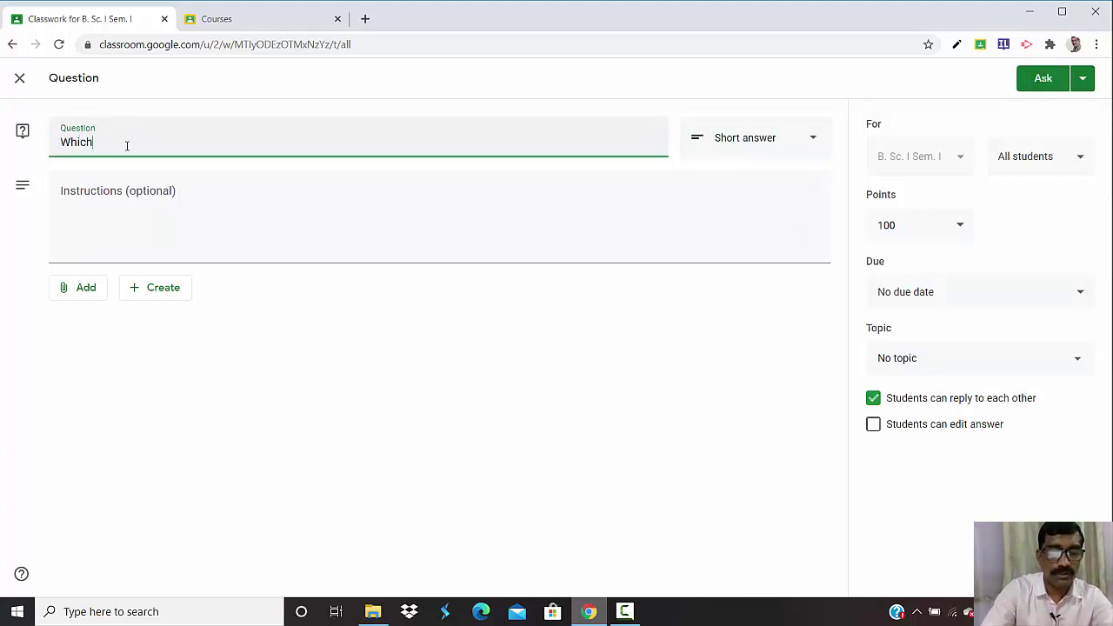
{"action": "type", "text": " are dif"}
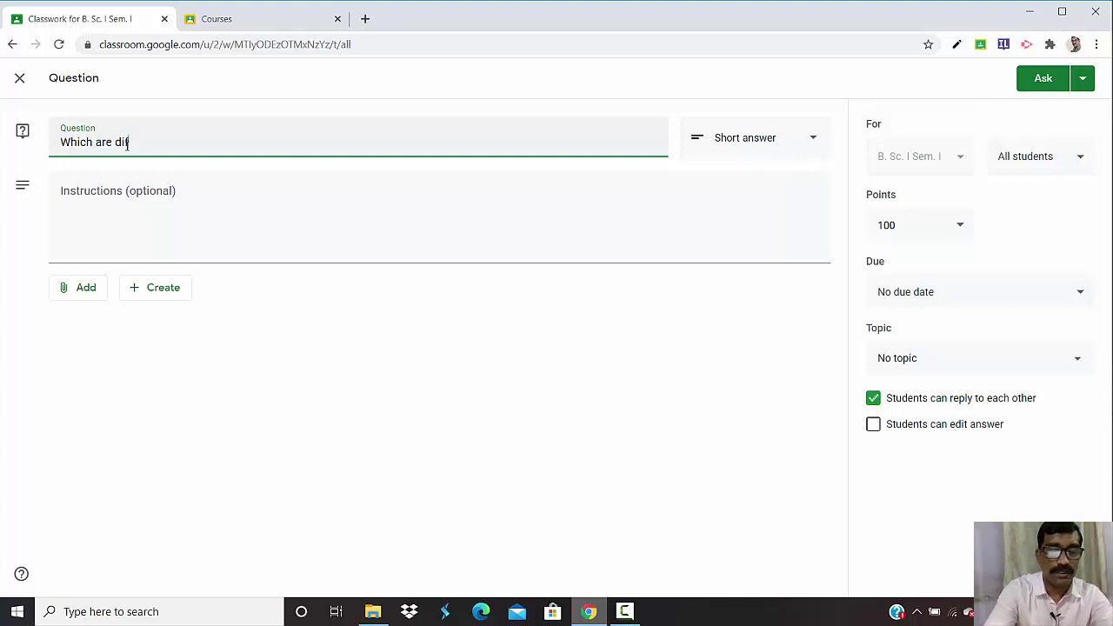
{"action": "type", "text": "fere"}
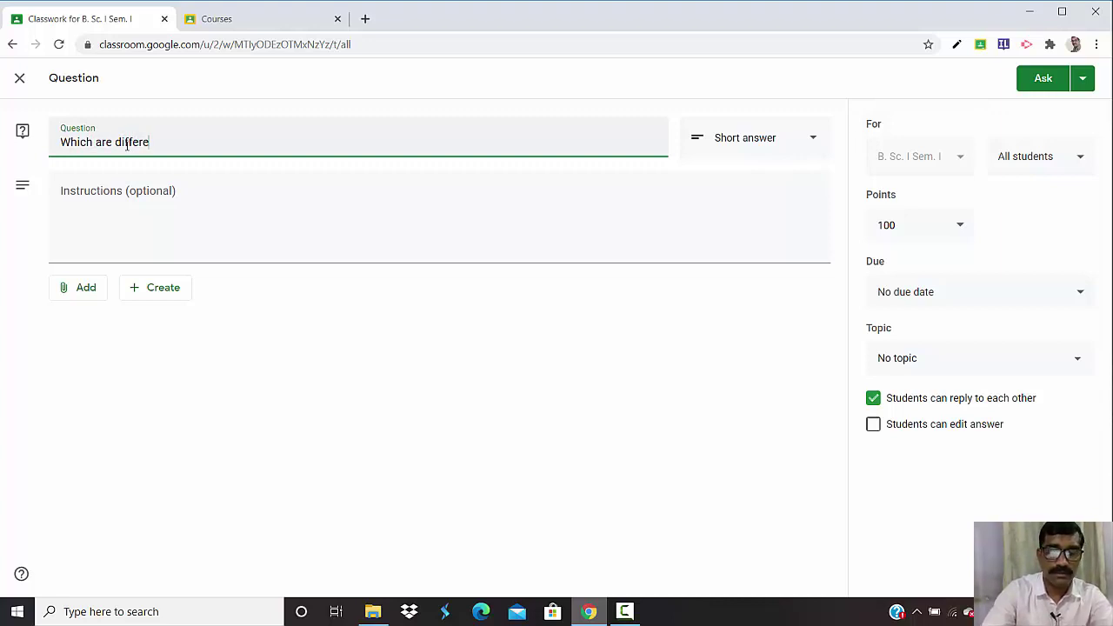
{"action": "type", "text": "nt tool"}
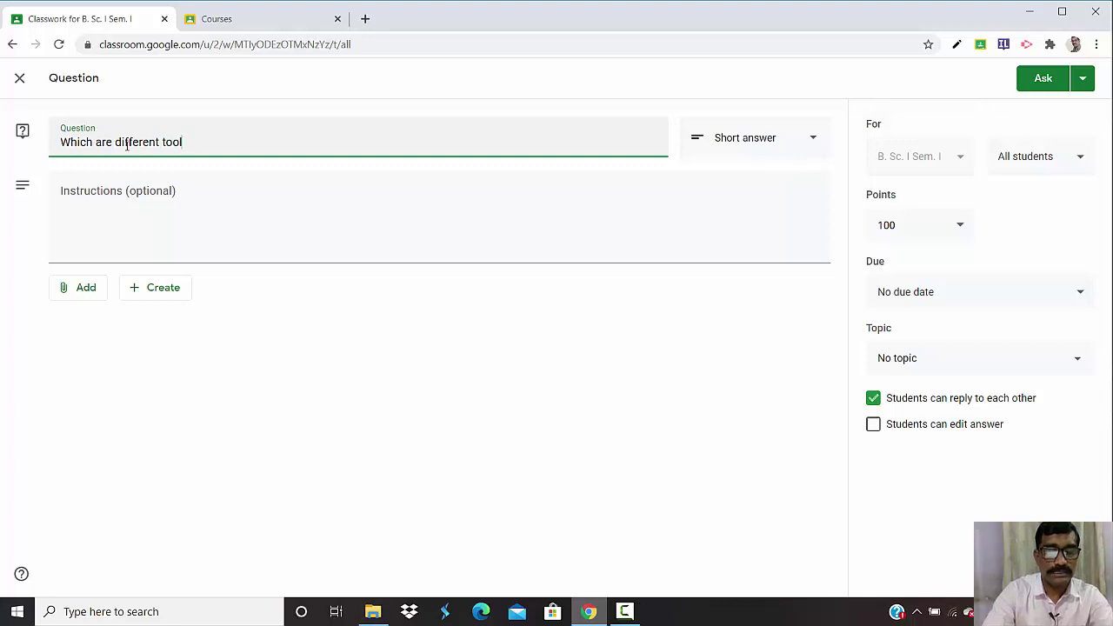
{"action": "type", "text": "s availa"}
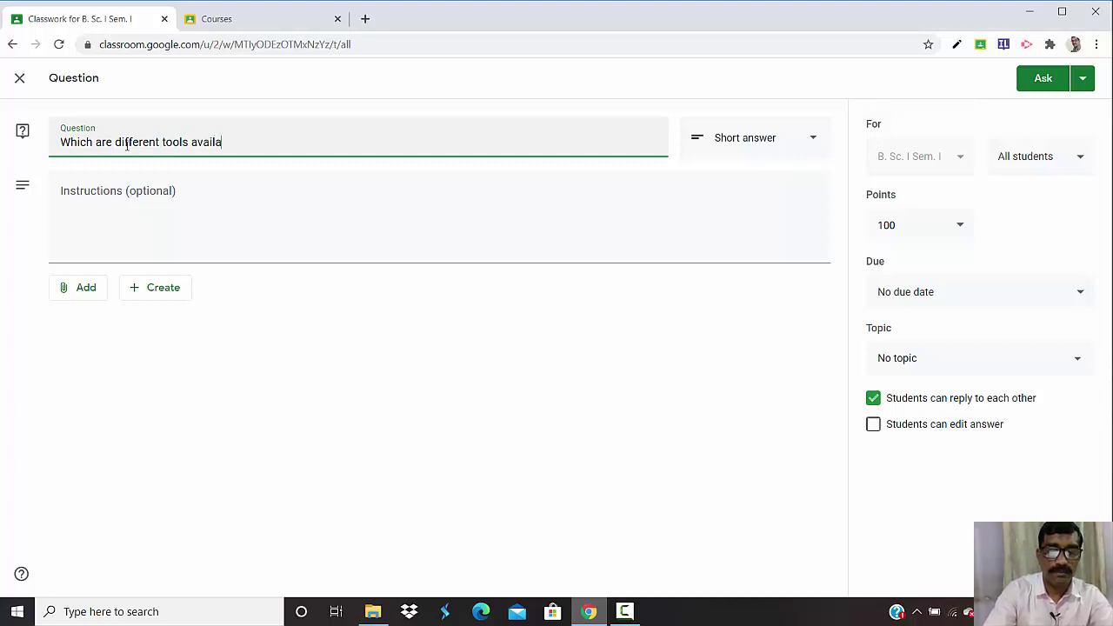
{"action": "type", "text": "ble for"}
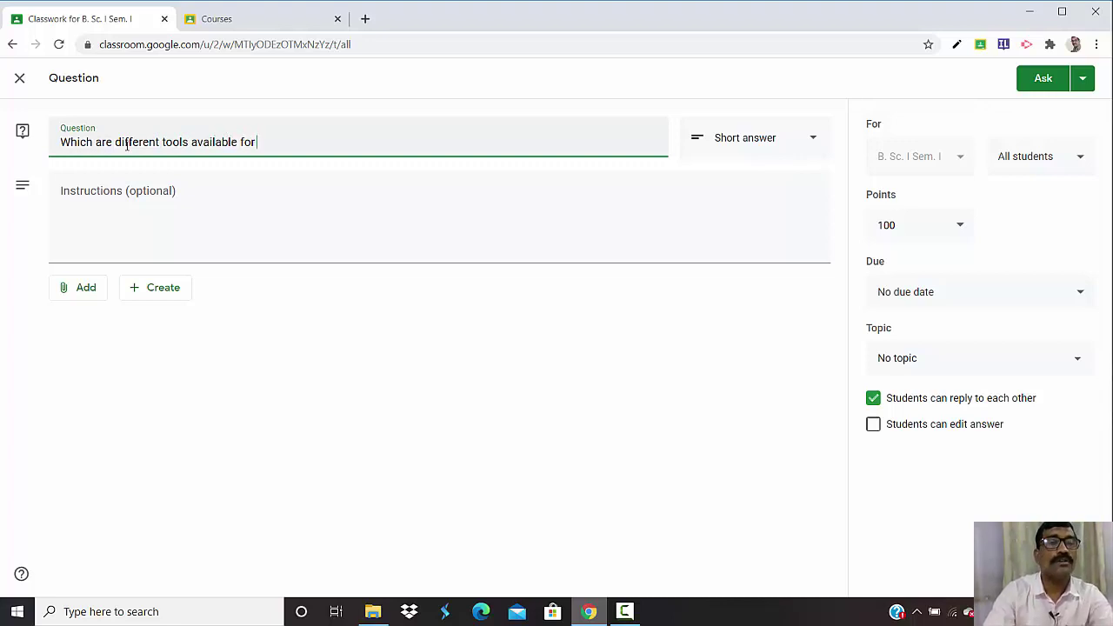
{"action": "type", "text": " ICT lea"}
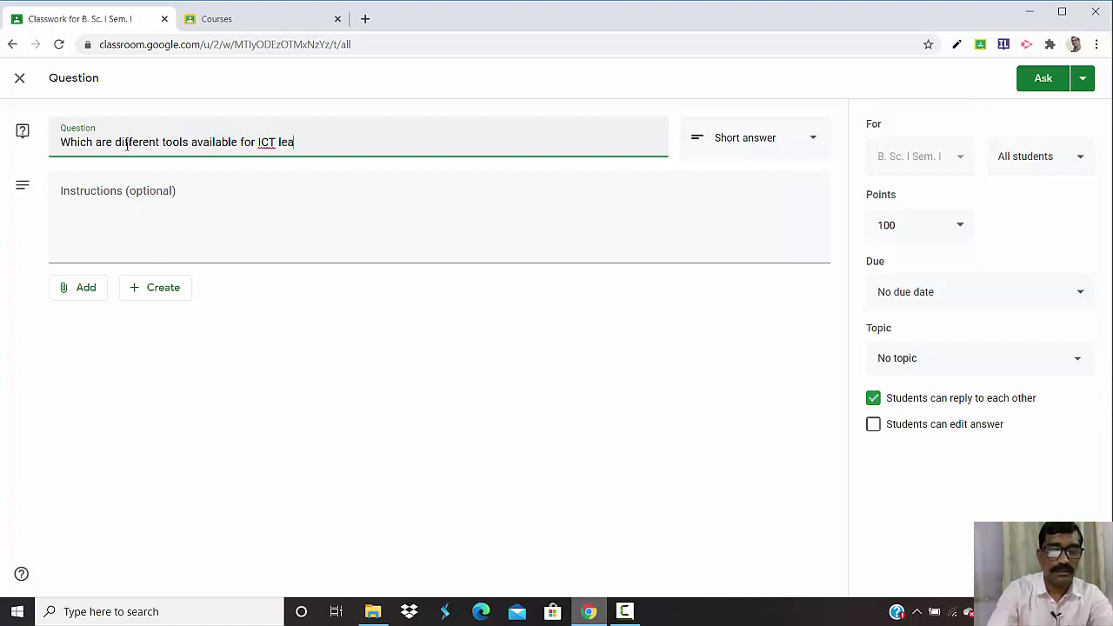
{"action": "type", "text": "rning ?"}
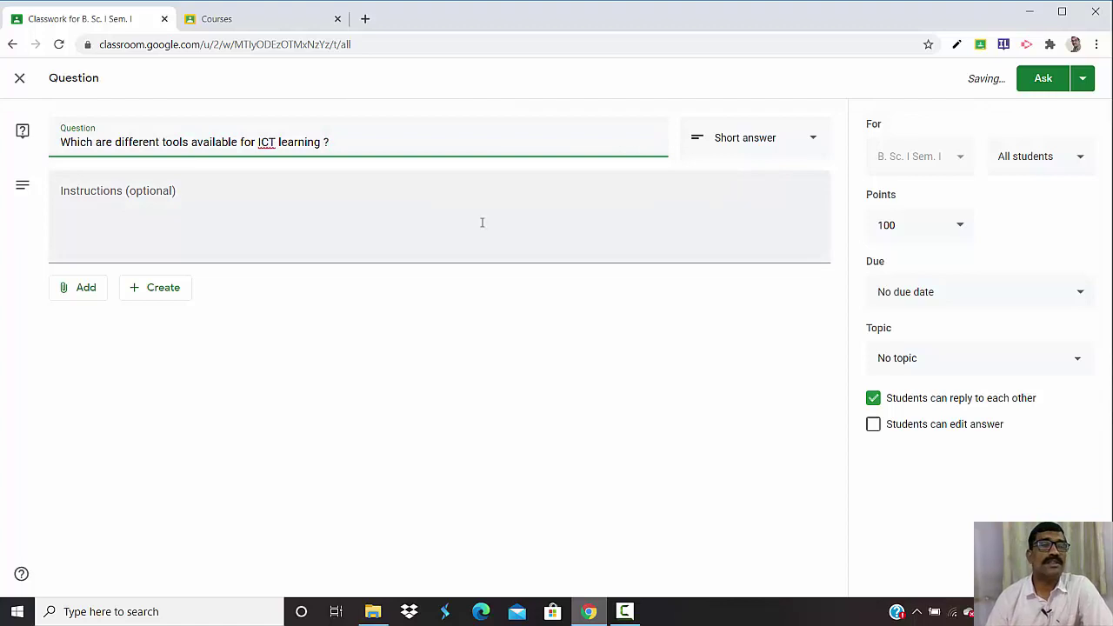
- Examine the question's instructions field, attachment sources and new file types without adding anything
{"action": "left_click", "coordinate": [120, 220]}
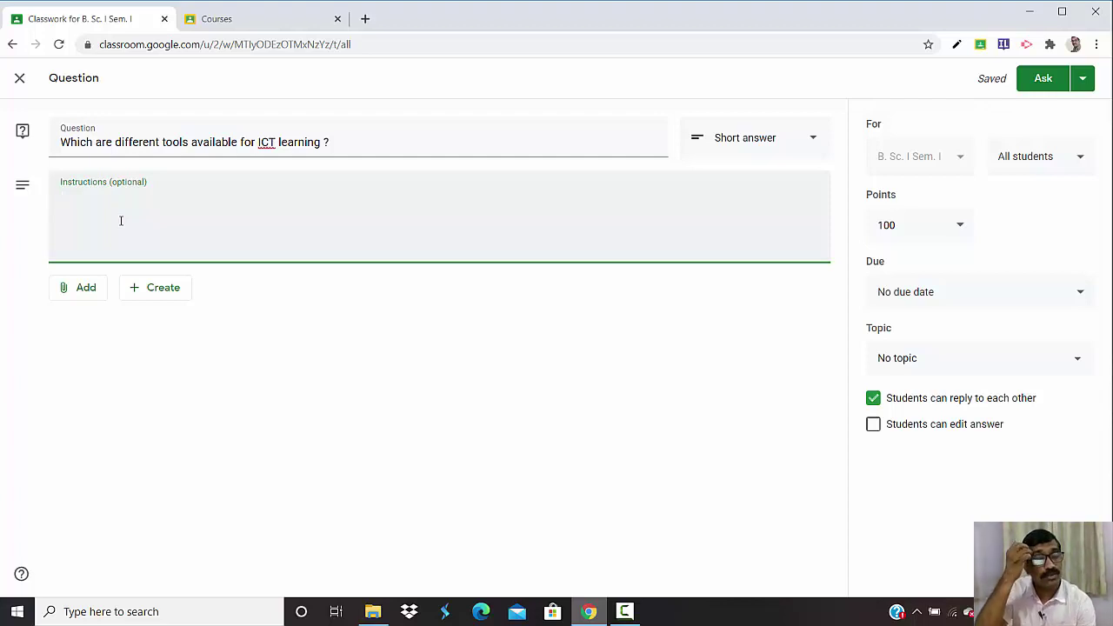
{"action": "left_click", "coordinate": [93, 289]}
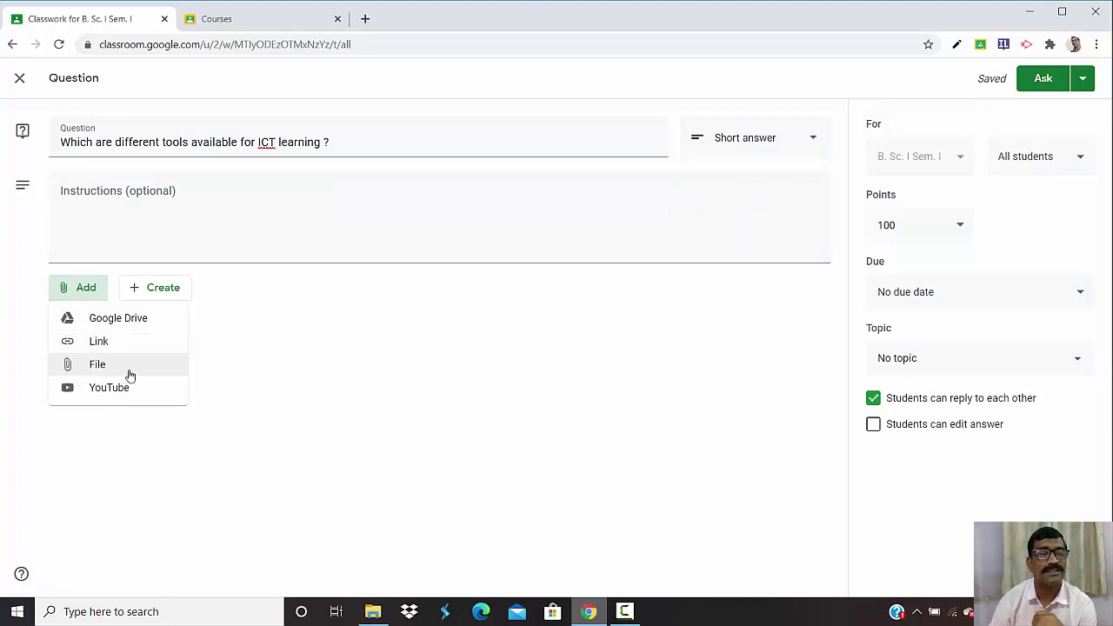
{"action": "left_click", "coordinate": [173, 295]}
{"action": "left_click", "coordinate": [174, 295]}
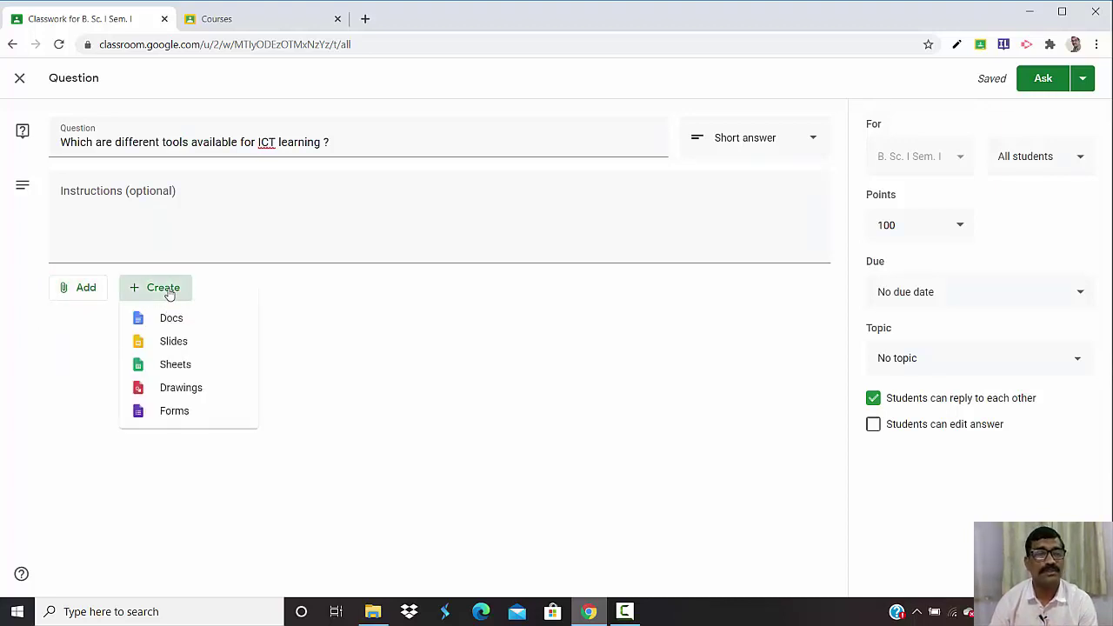
{"action": "left_click", "coordinate": [315, 307]}
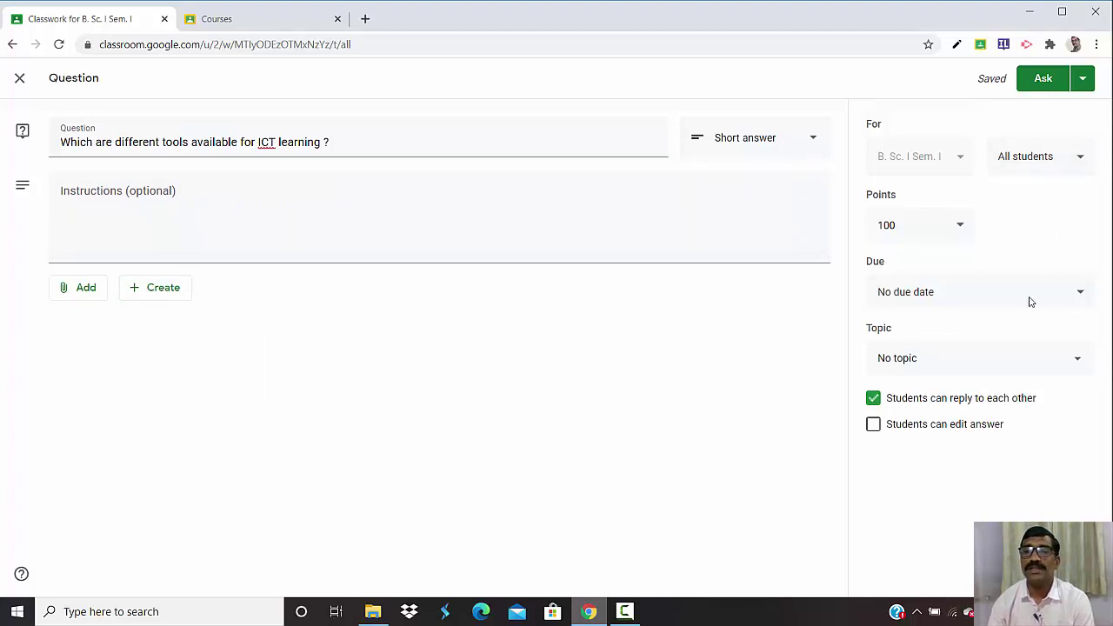
- Set the question's points to 10 and ask it to all students with no due date and no topic
{"action": "left_click", "coordinate": [960, 228]}
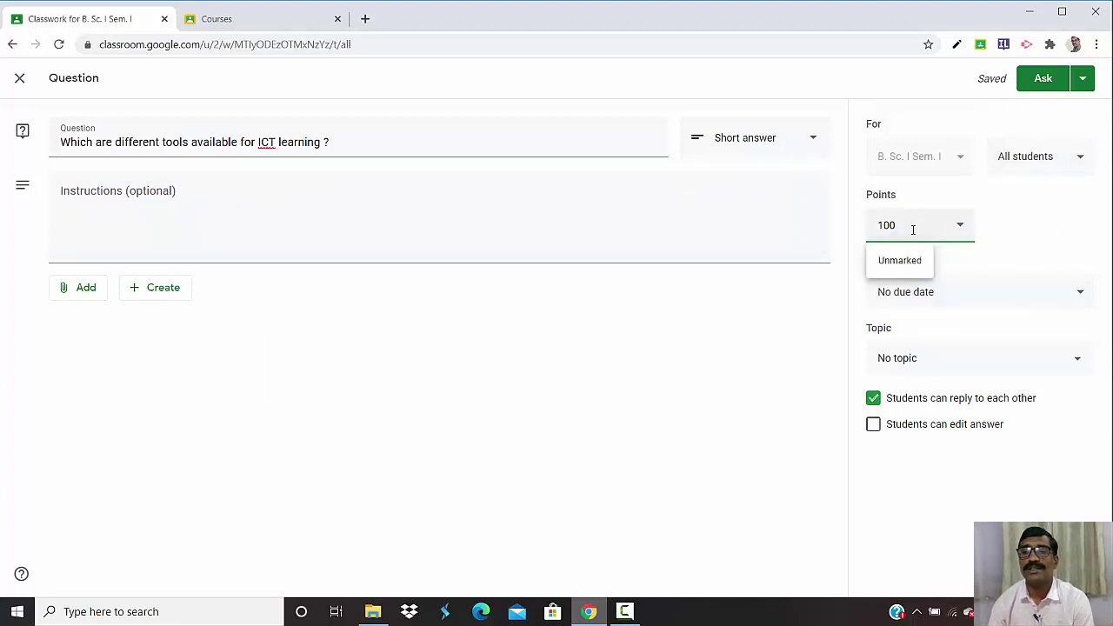
{"action": "left_click", "coordinate": [1025, 230]}
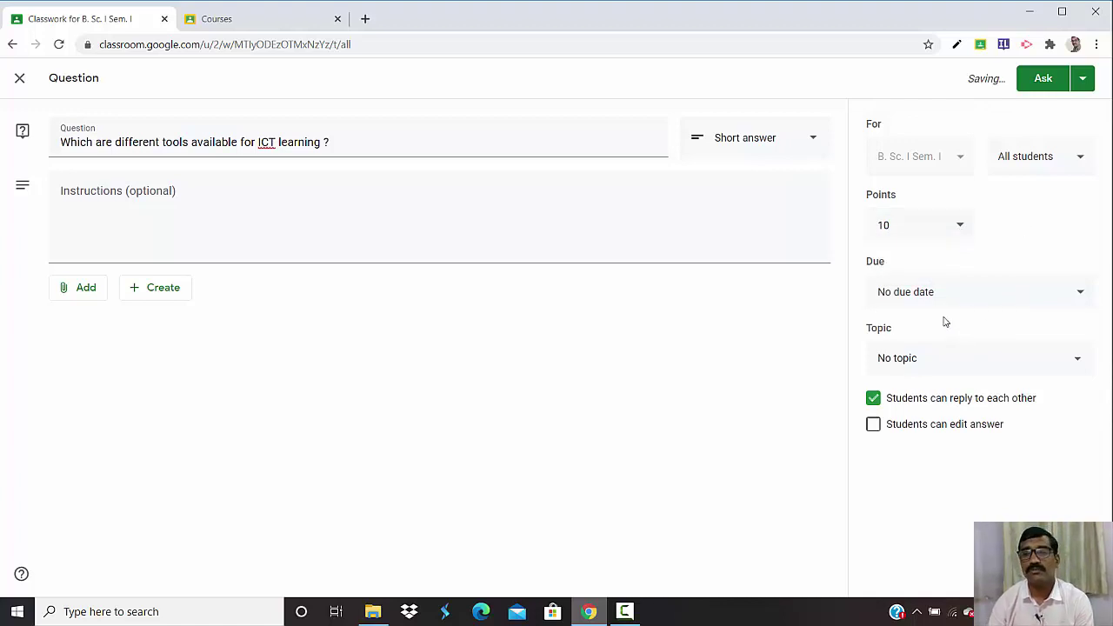
{"action": "left_click", "coordinate": [1079, 296]}
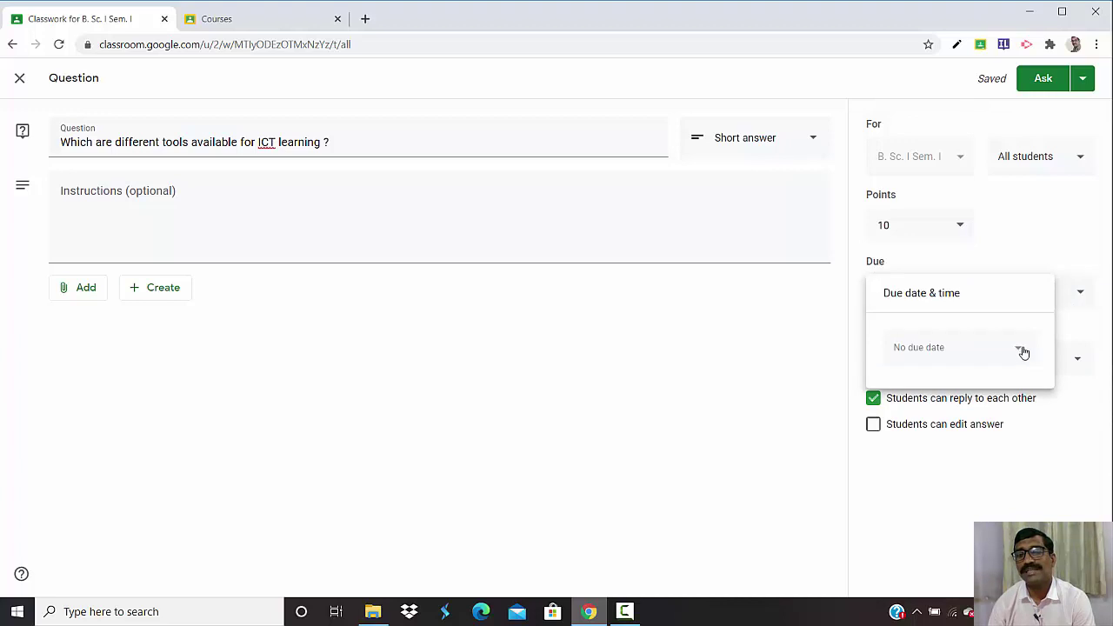
{"action": "left_click", "coordinate": [731, 351]}
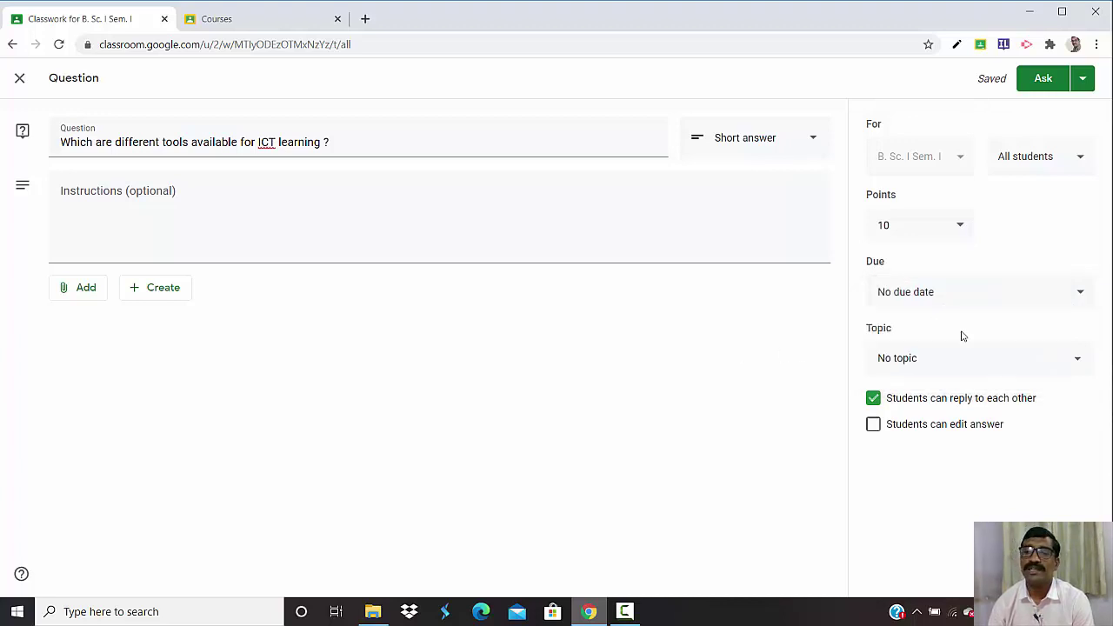
{"action": "left_click", "coordinate": [1080, 362]}
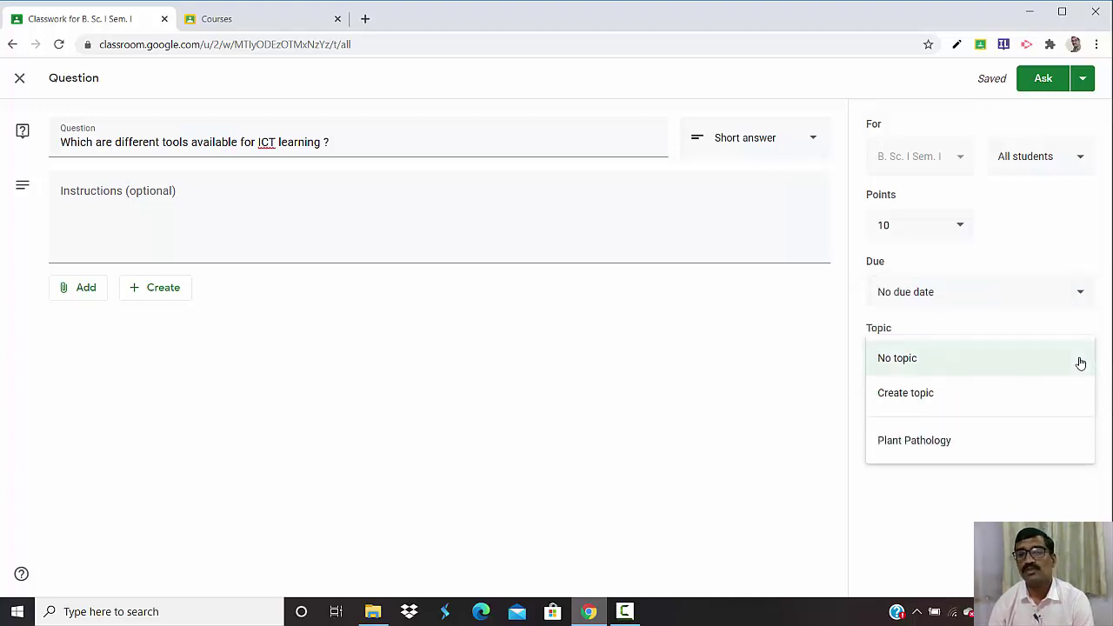
{"action": "left_click", "coordinate": [753, 379]}
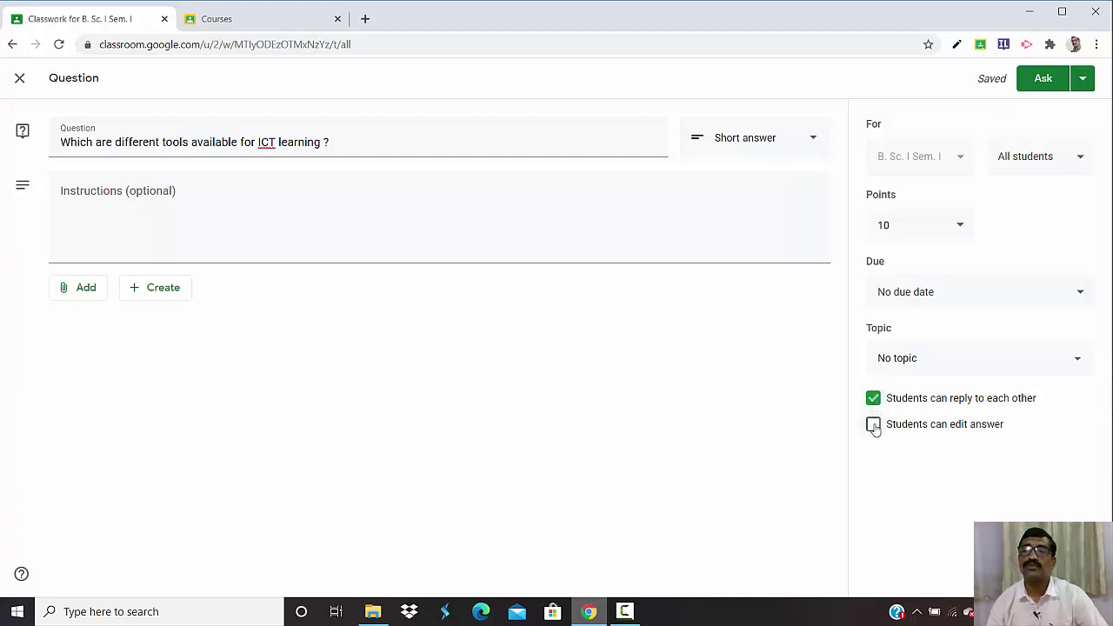
{"action": "left_click", "coordinate": [1042, 78]}
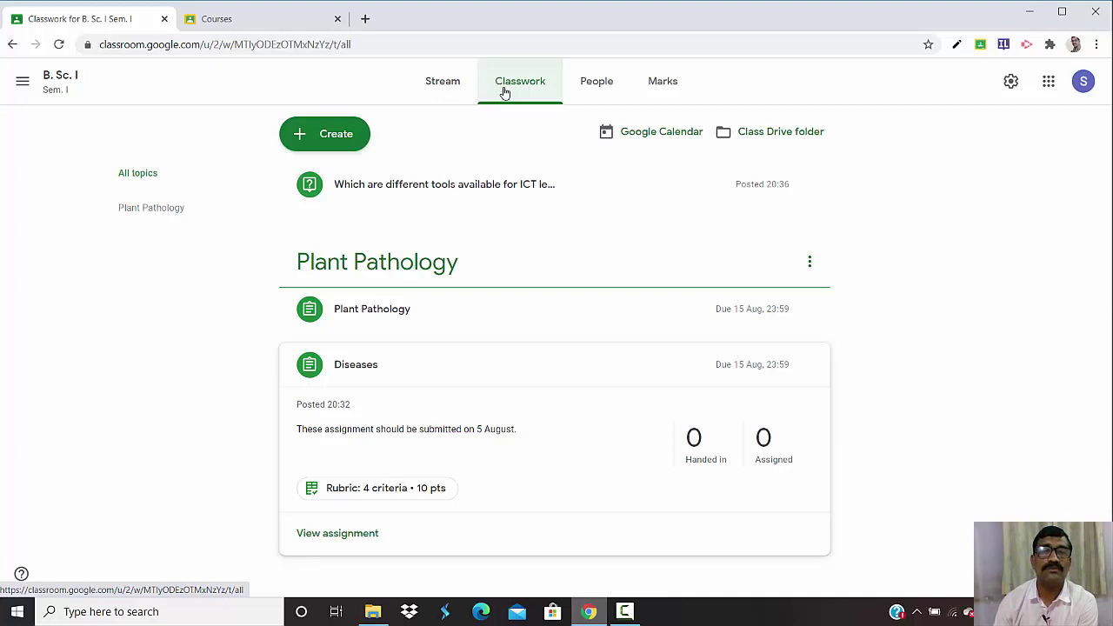
- Create a new classwork material titled "Plant Protection"
{"action": "left_click", "coordinate": [330, 137]}
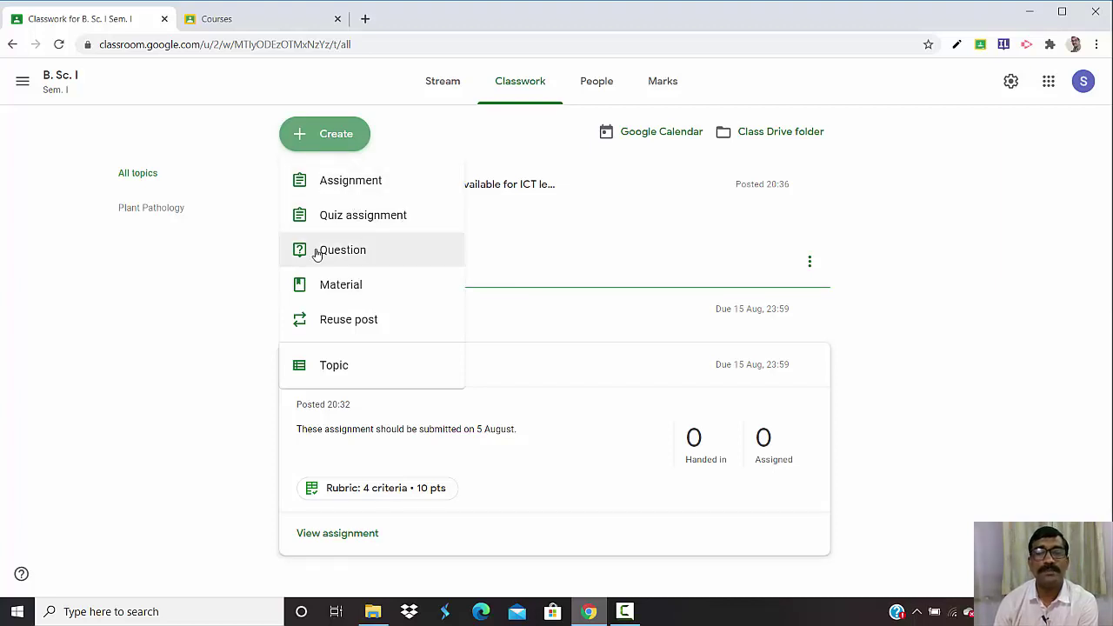
{"action": "left_click", "coordinate": [347, 290]}
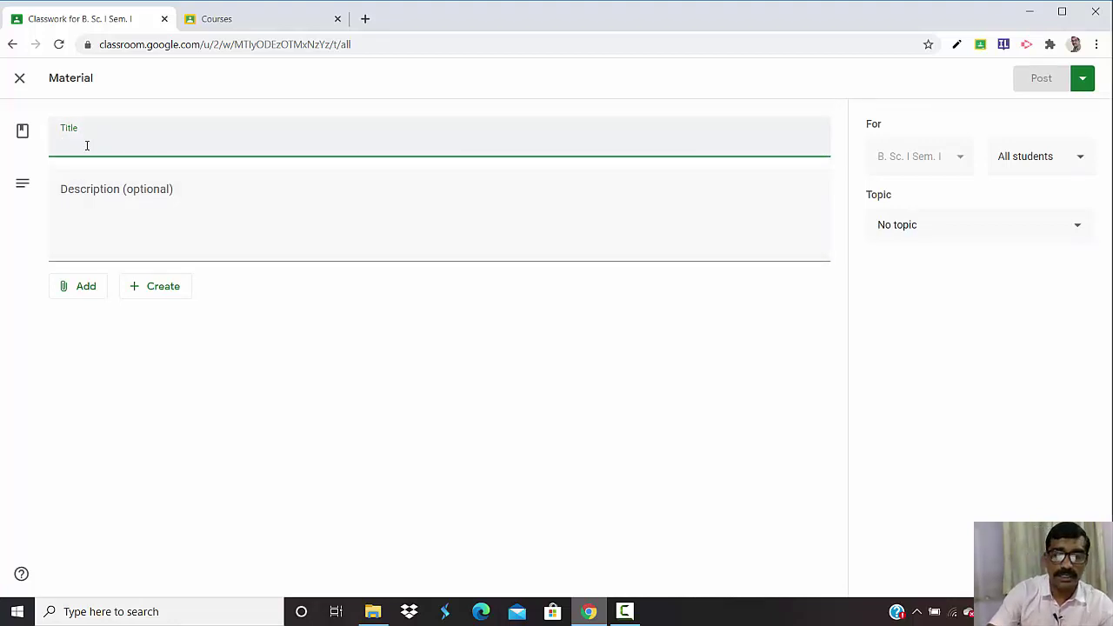
{"action": "type", "text": "Plant P"}
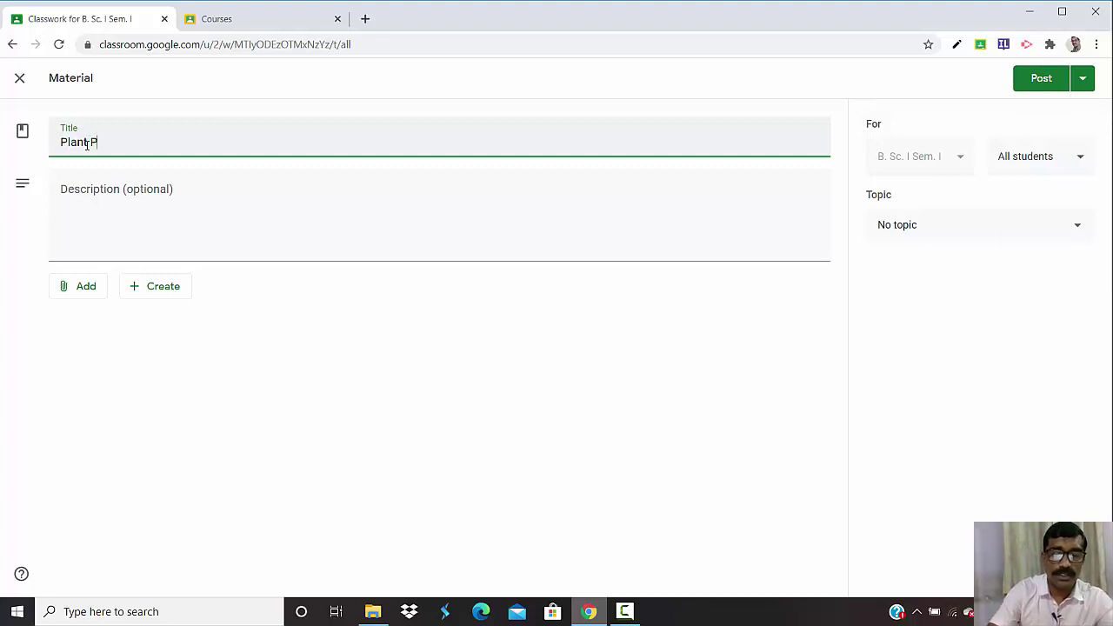
{"action": "type", "text": "rotection"}
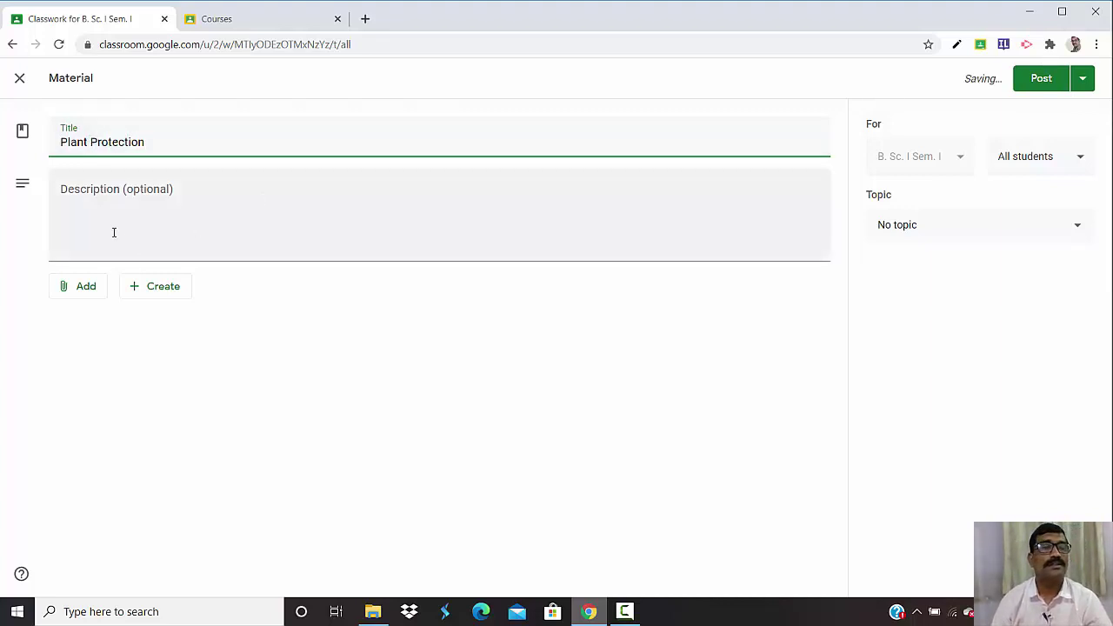
- Upload "Plant Protection book.pdf" from the Desktop folder as an attachment to the material
{"action": "left_click", "coordinate": [83, 291]}
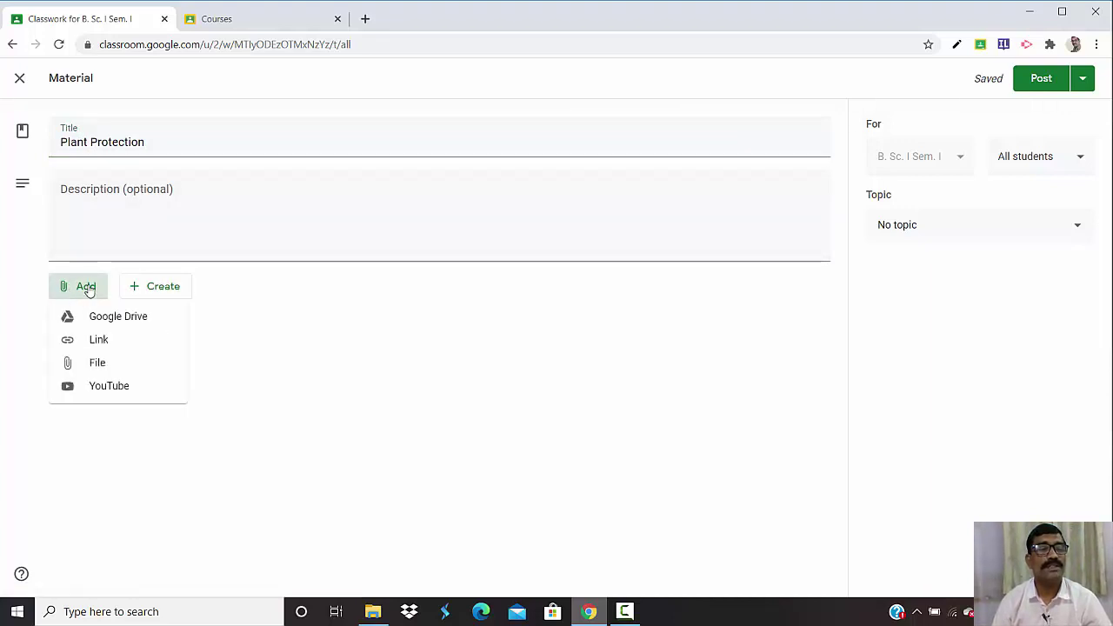
{"action": "left_click", "coordinate": [106, 366]}
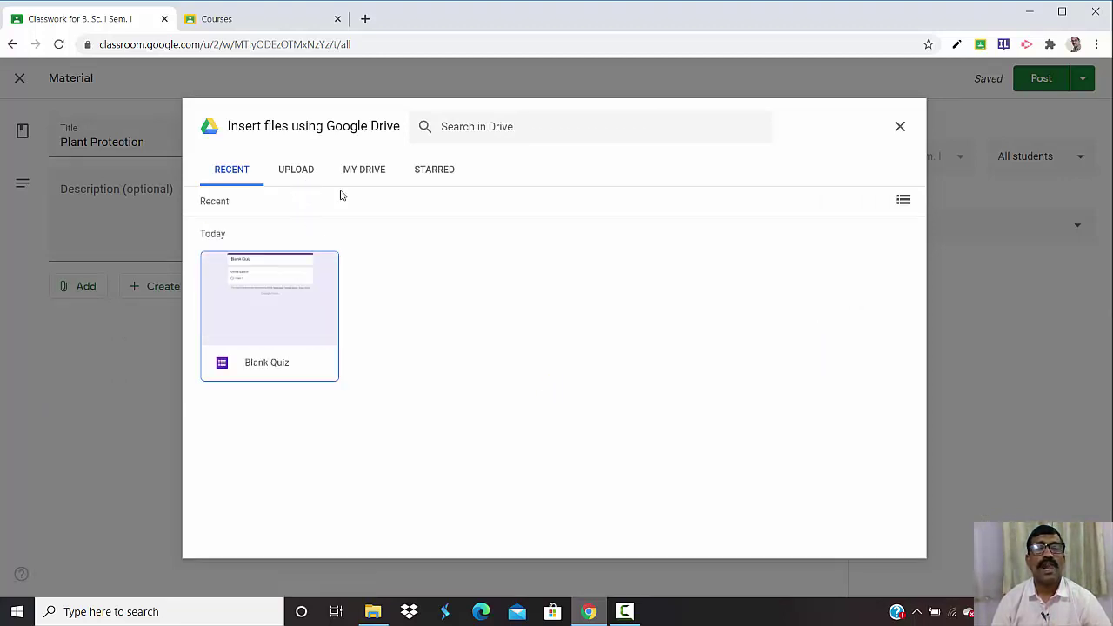
{"action": "left_click", "coordinate": [296, 169]}
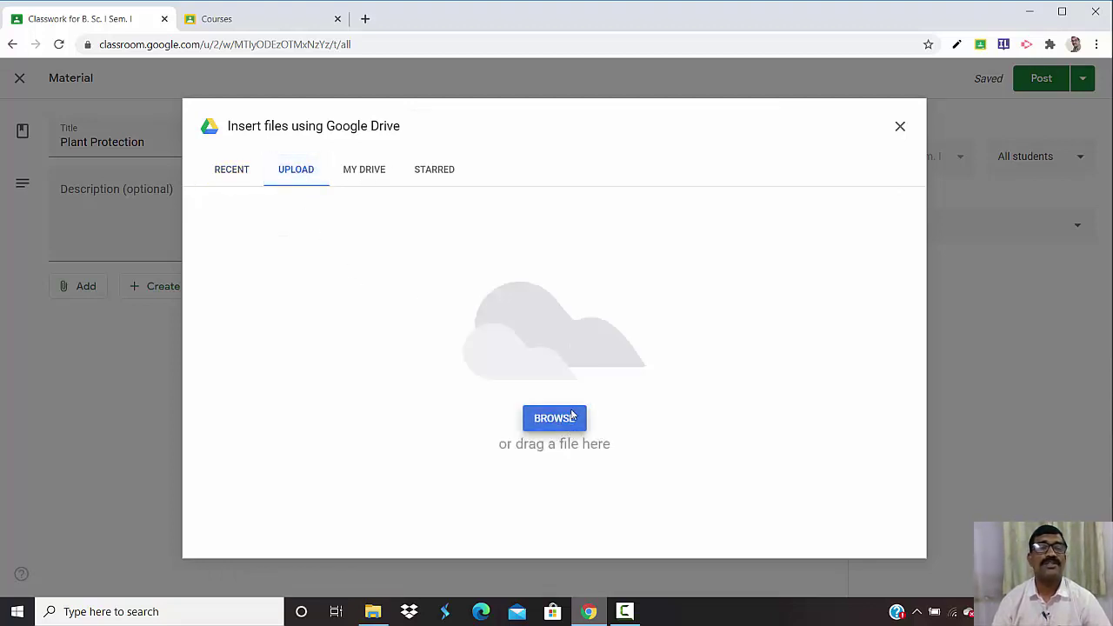
{"action": "left_click", "coordinate": [563, 420]}
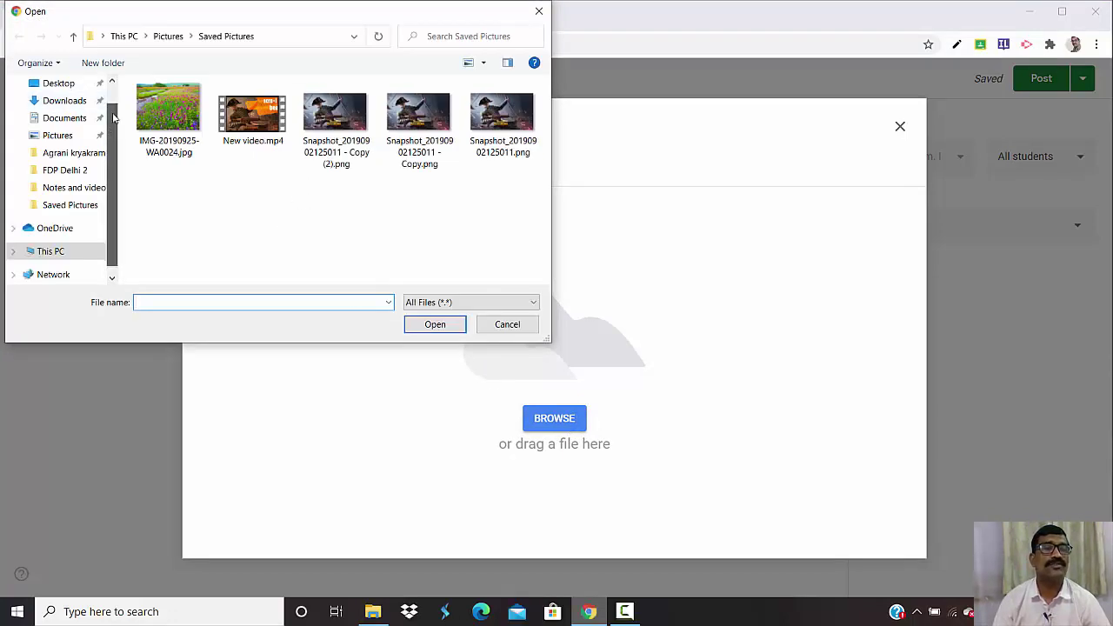
{"action": "scroll", "coordinate": [74, 113], "scroll_direction": "up", "scroll_amount": 1}
{"action": "left_click", "coordinate": [73, 115]}
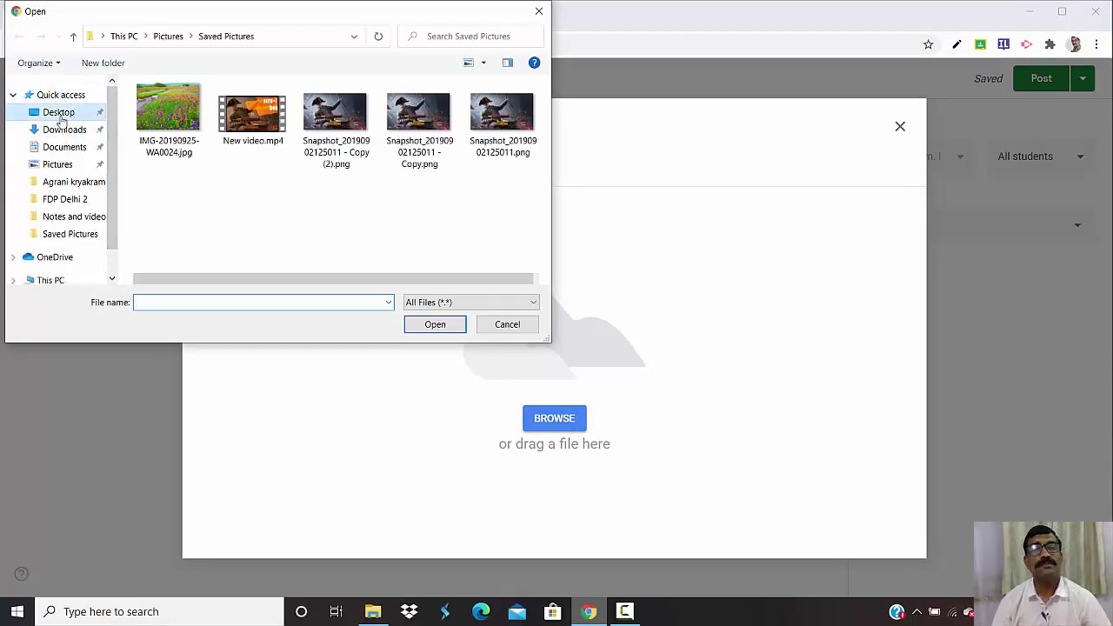
{"action": "scroll", "coordinate": [313, 193], "scroll_direction": "down", "scroll_amount": 1}
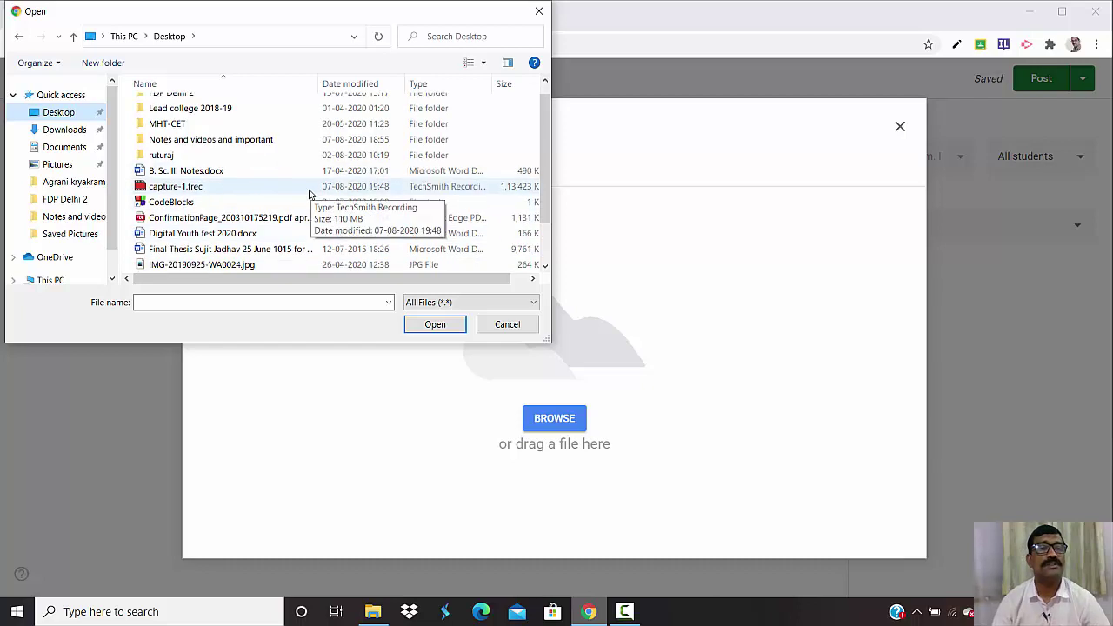
{"action": "scroll", "coordinate": [306, 192], "scroll_direction": "down", "scroll_amount": 1}
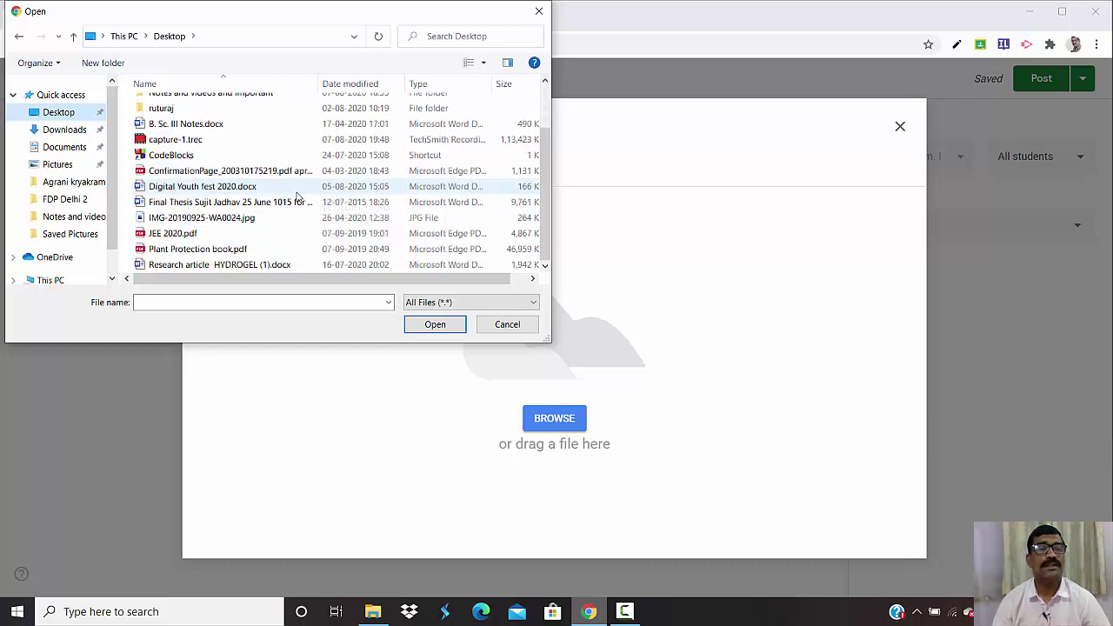
{"action": "left_click", "coordinate": [211, 250]}
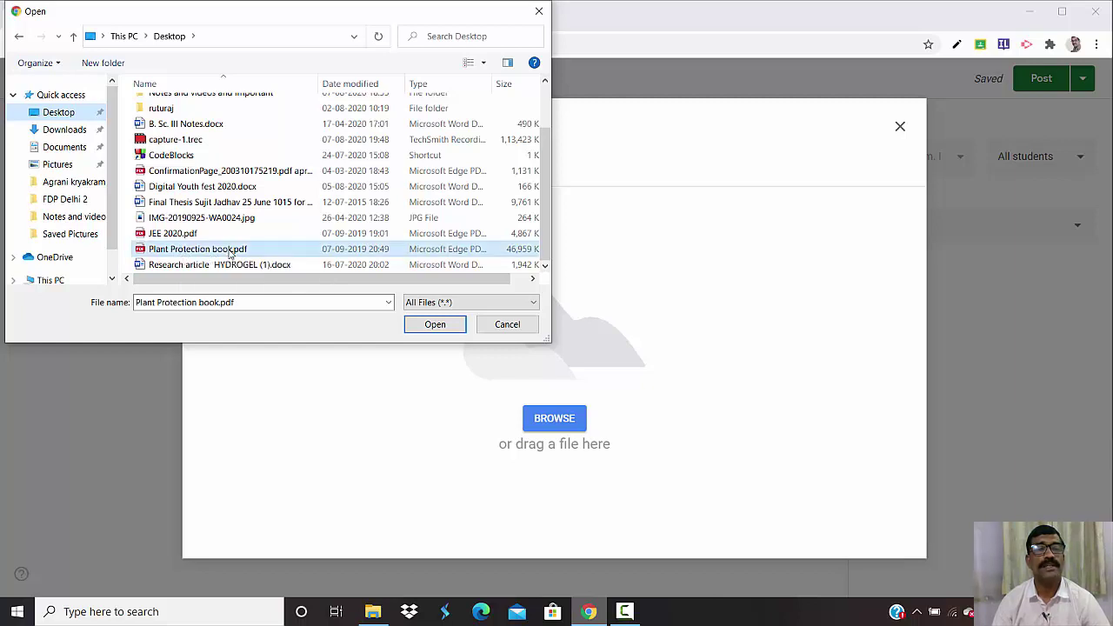
{"action": "left_click", "coordinate": [435, 324]}
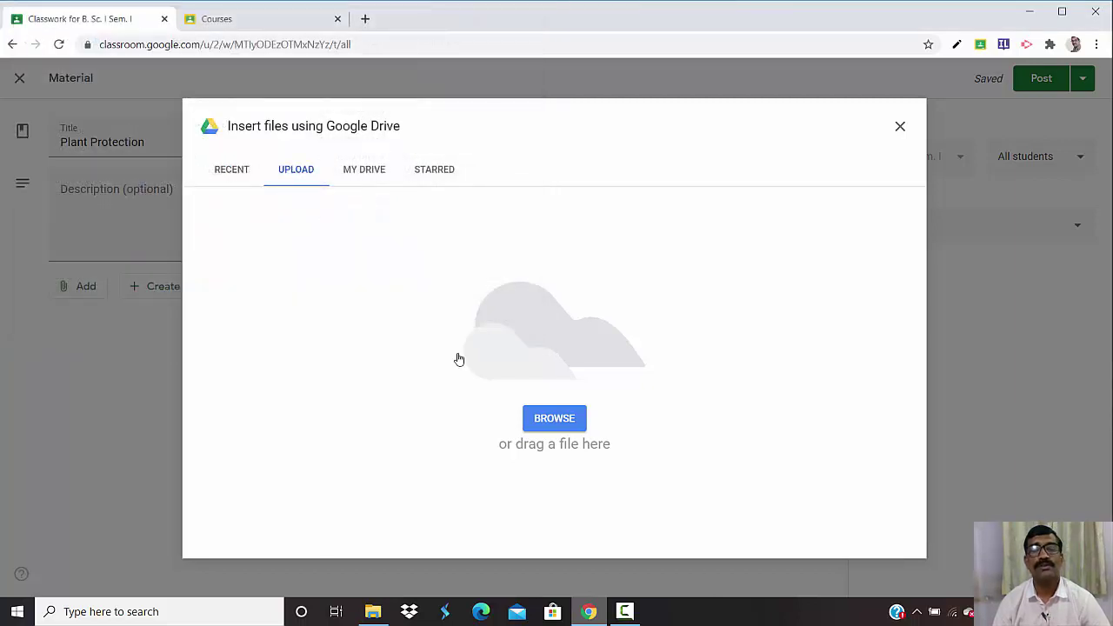
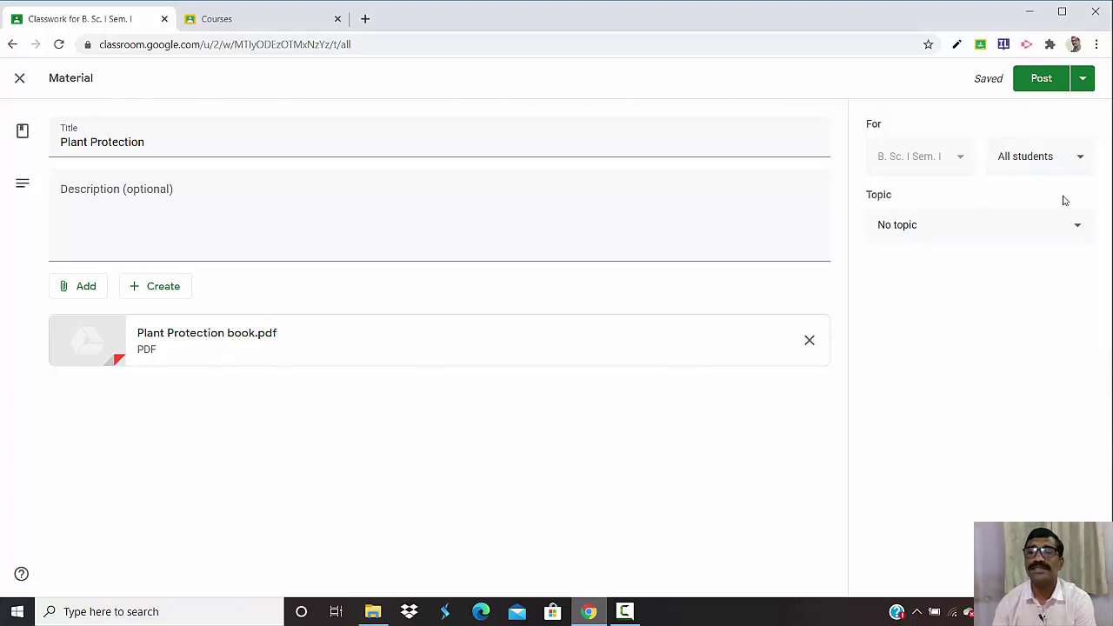
- Post the Plant Protection material to all students with no topic
{"action": "left_click", "coordinate": [1082, 165]}
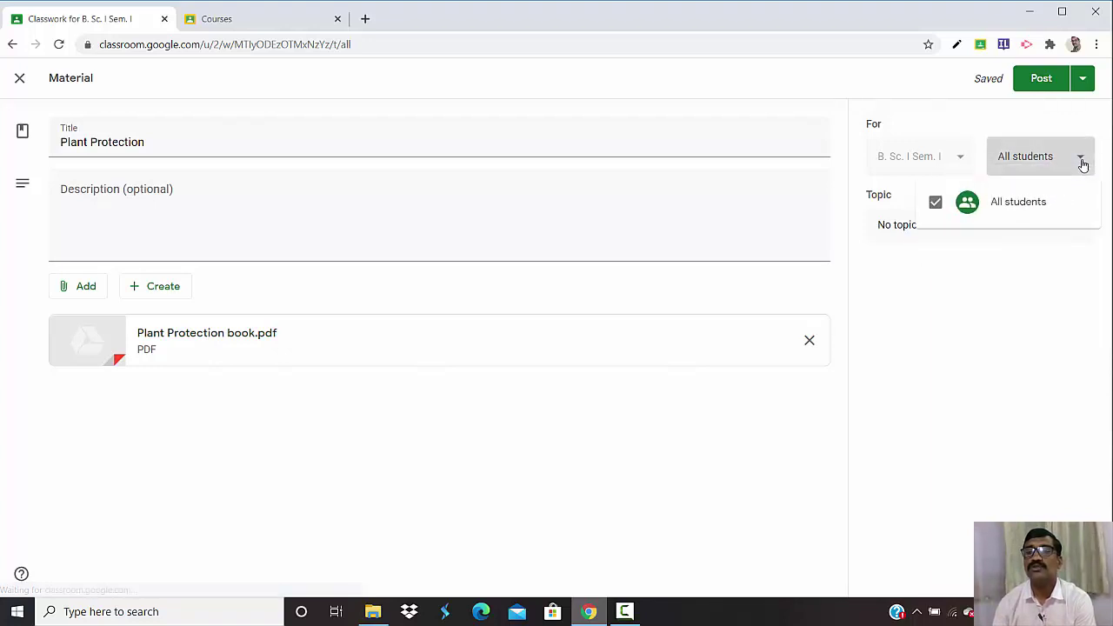
{"action": "left_click", "coordinate": [1082, 165]}
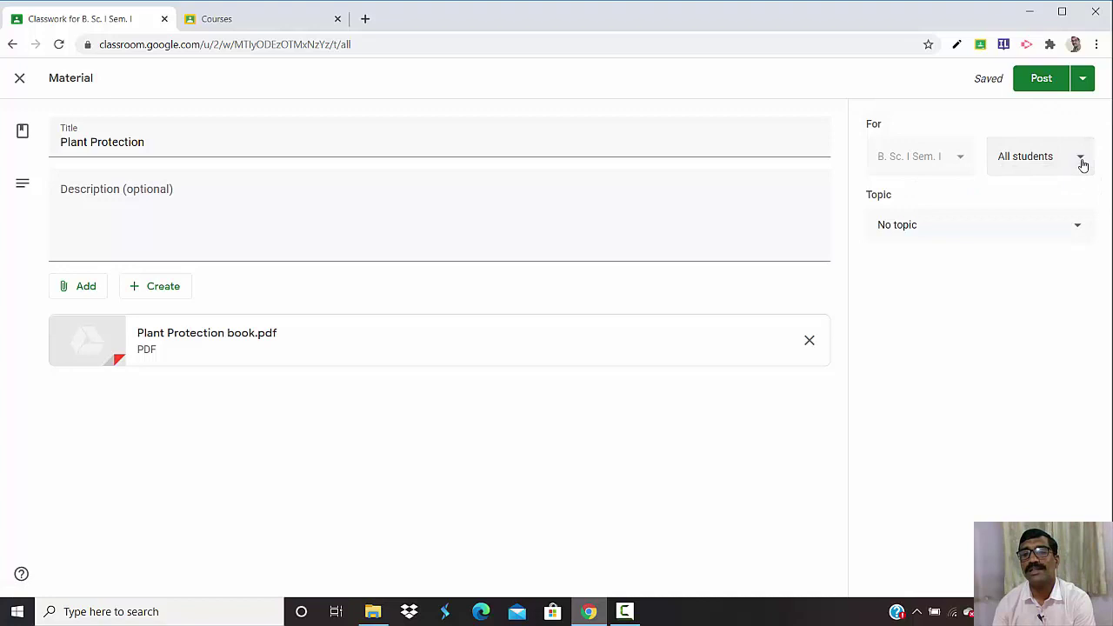
{"action": "left_click", "coordinate": [1078, 230]}
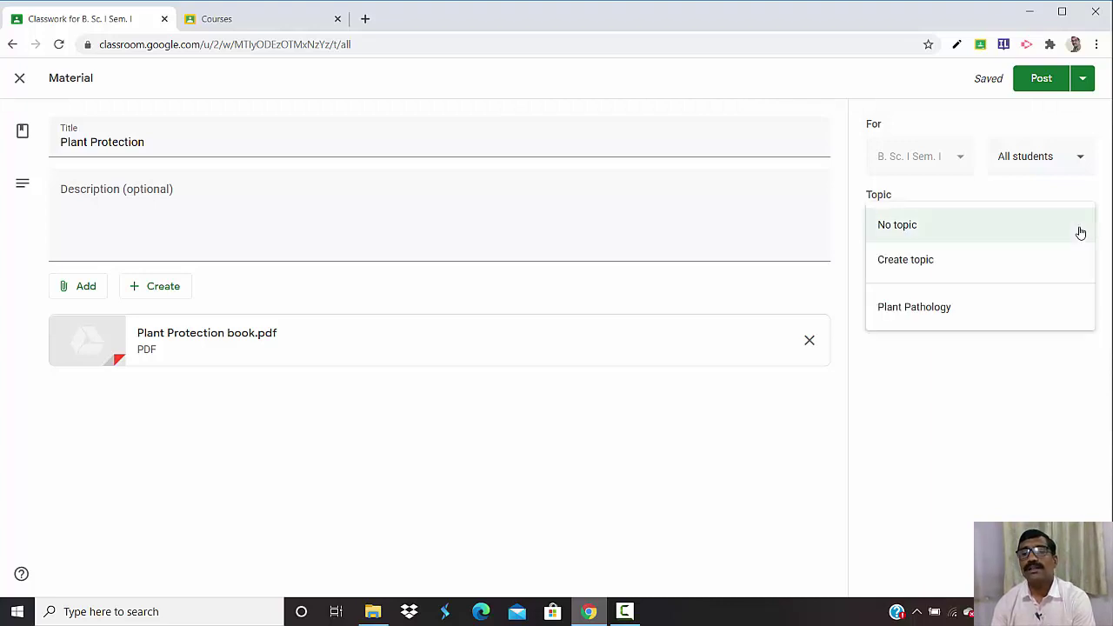
{"action": "left_click", "coordinate": [1079, 232]}
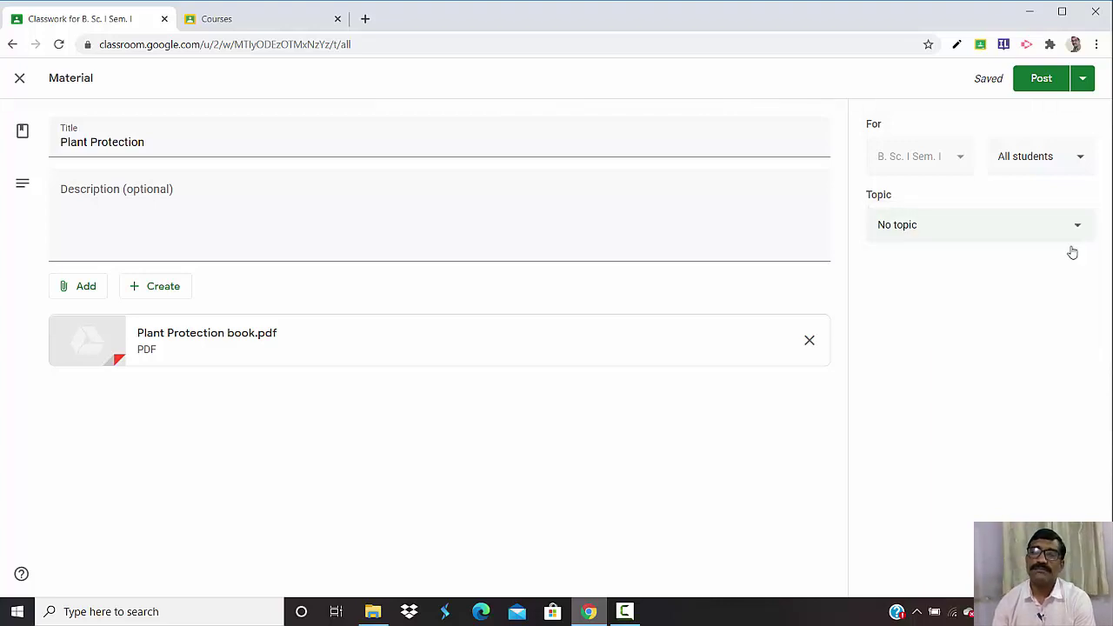
{"action": "left_click", "coordinate": [1040, 80]}
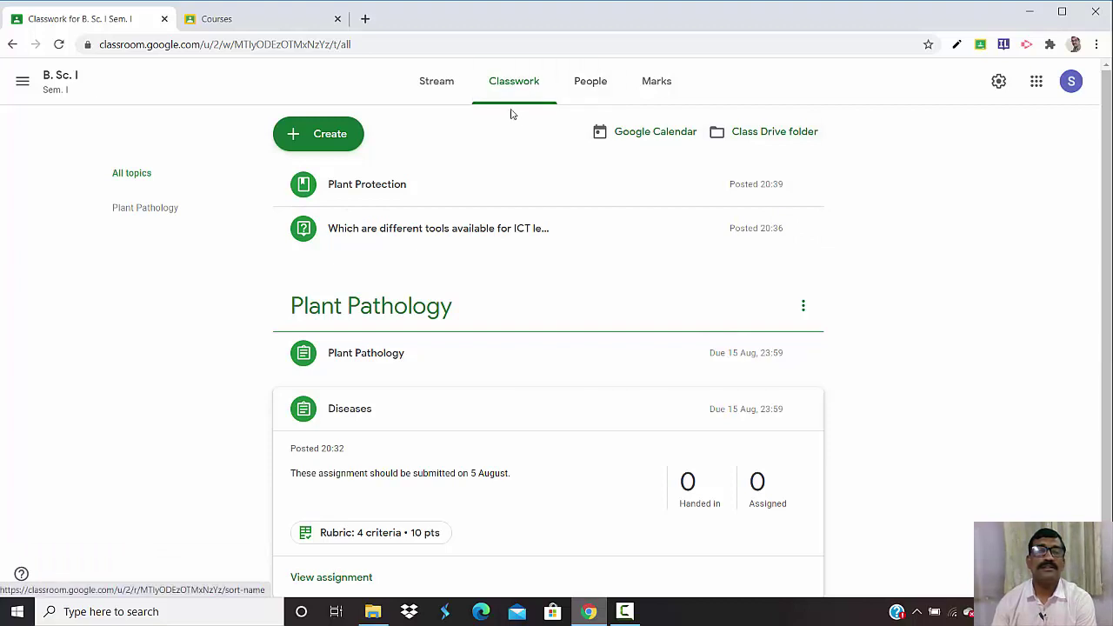
- Add a new classwork topic named "Diseases"
{"action": "left_click", "coordinate": [333, 137]}
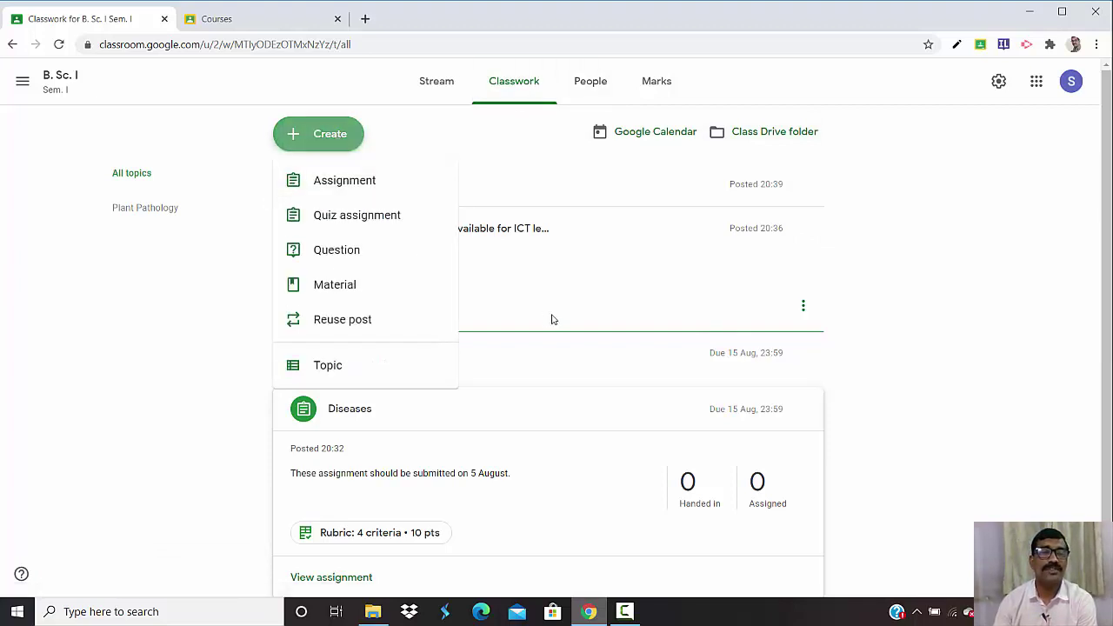
{"action": "left_click", "coordinate": [339, 368]}
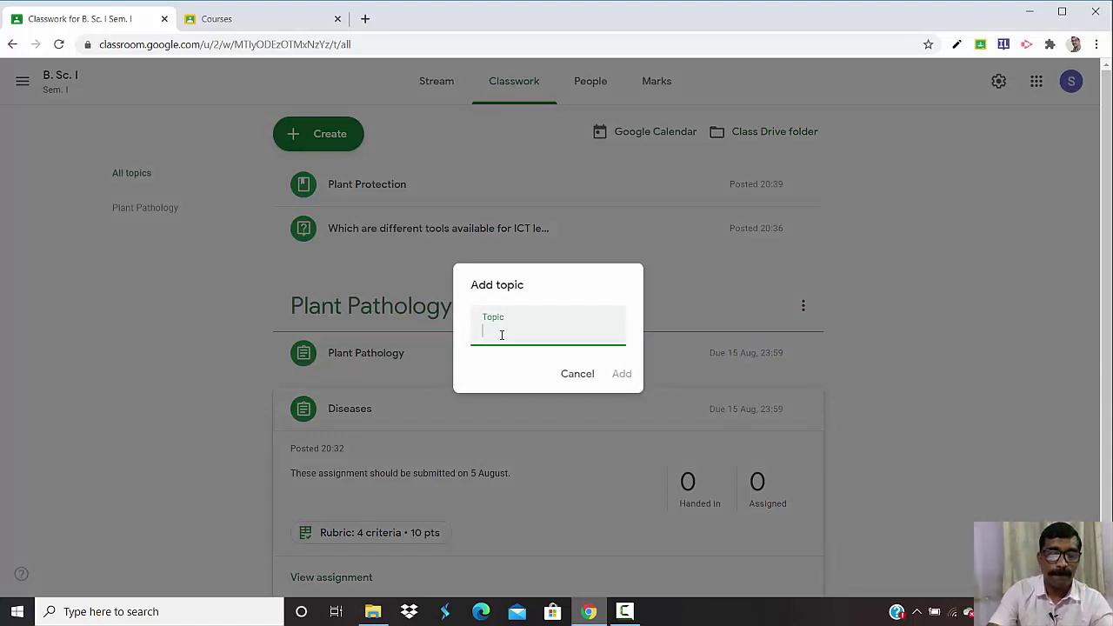
{"action": "type", "text": "Diseases"}
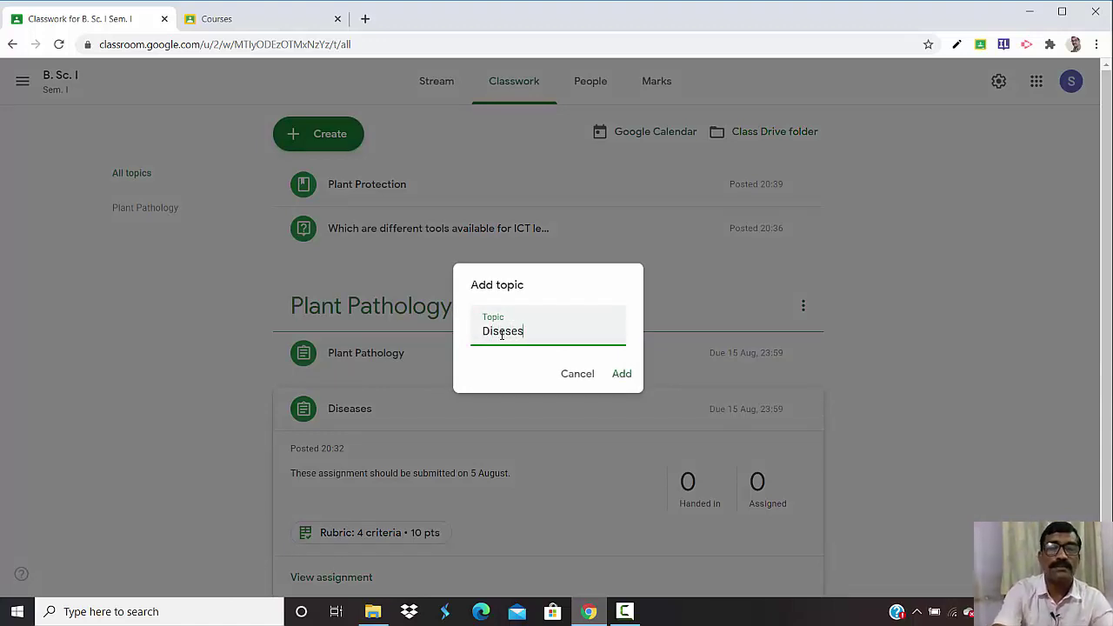
{"action": "key", "text": "BackSpace"}
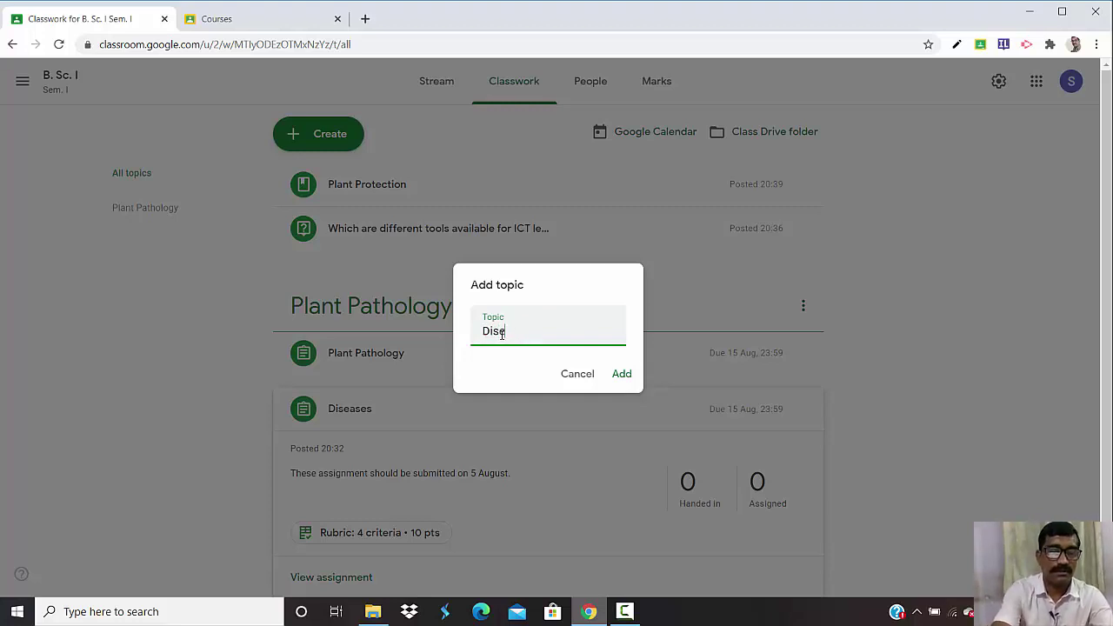
{"action": "left_click", "coordinate": [623, 375]}
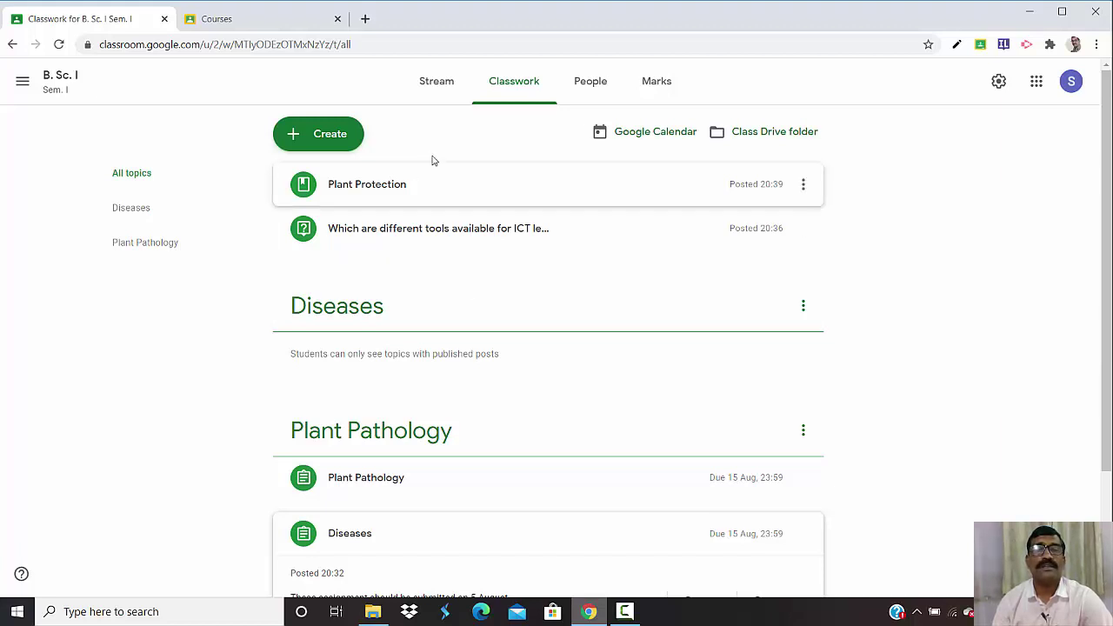
{"action": "left_click", "coordinate": [345, 139]}
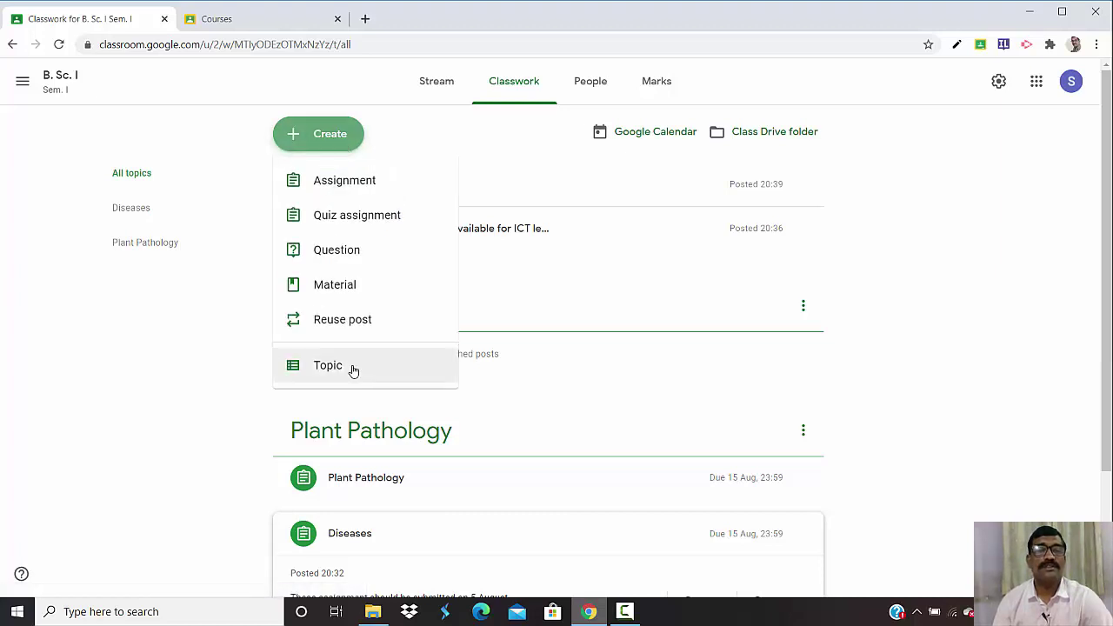
{"action": "left_click", "coordinate": [240, 360]}
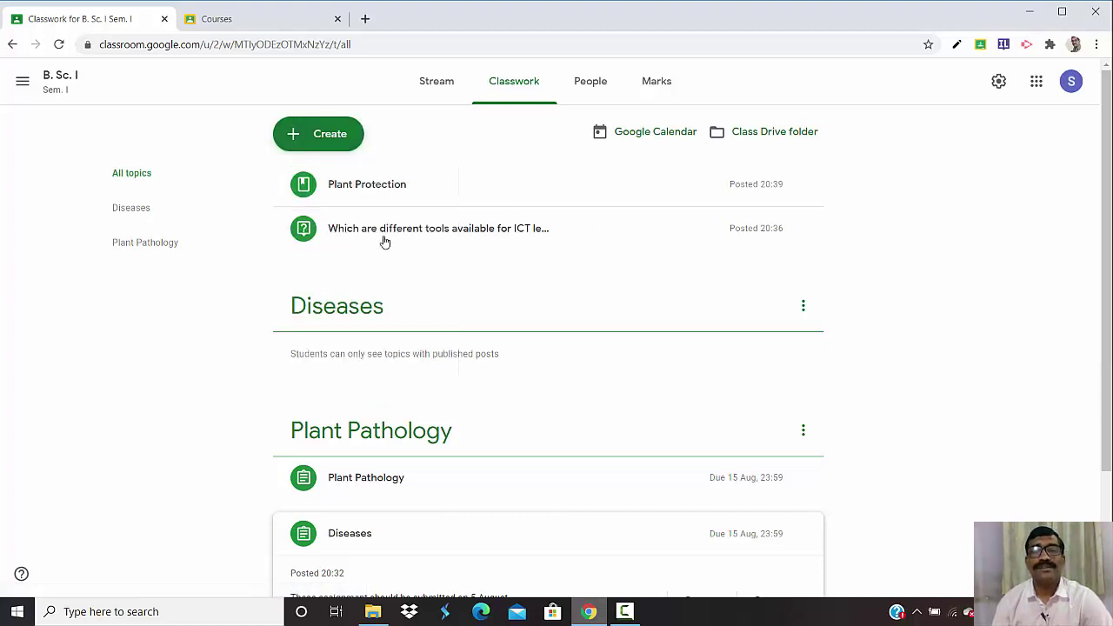
{"action": "scroll", "coordinate": [475, 255], "scroll_direction": "down", "scroll_amount": 1}
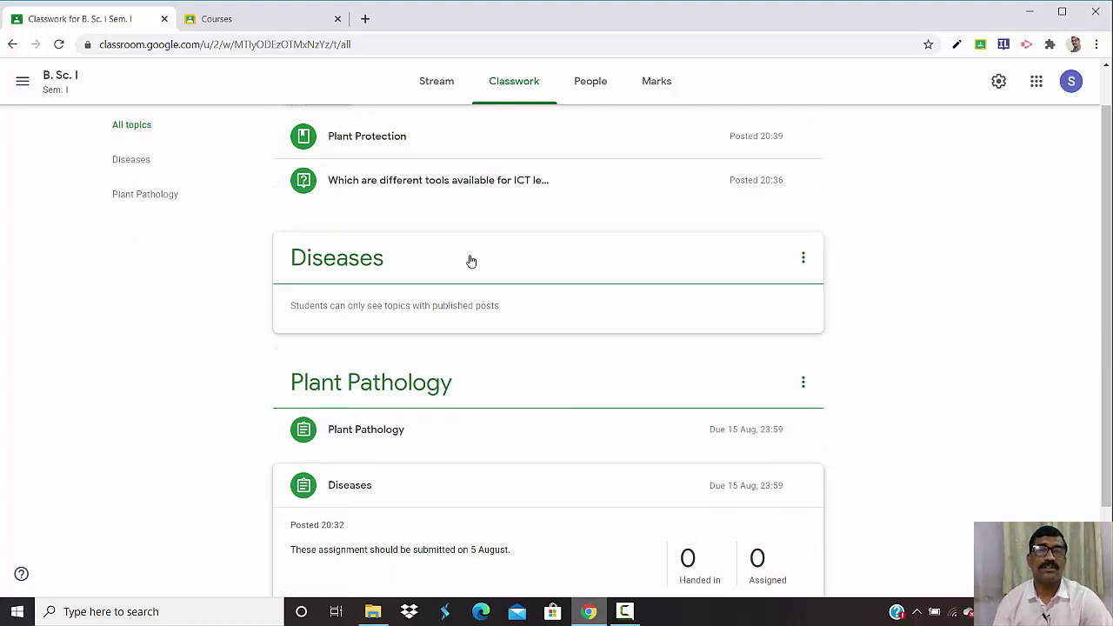
{"action": "scroll", "coordinate": [470, 261], "scroll_direction": "up", "scroll_amount": 1}
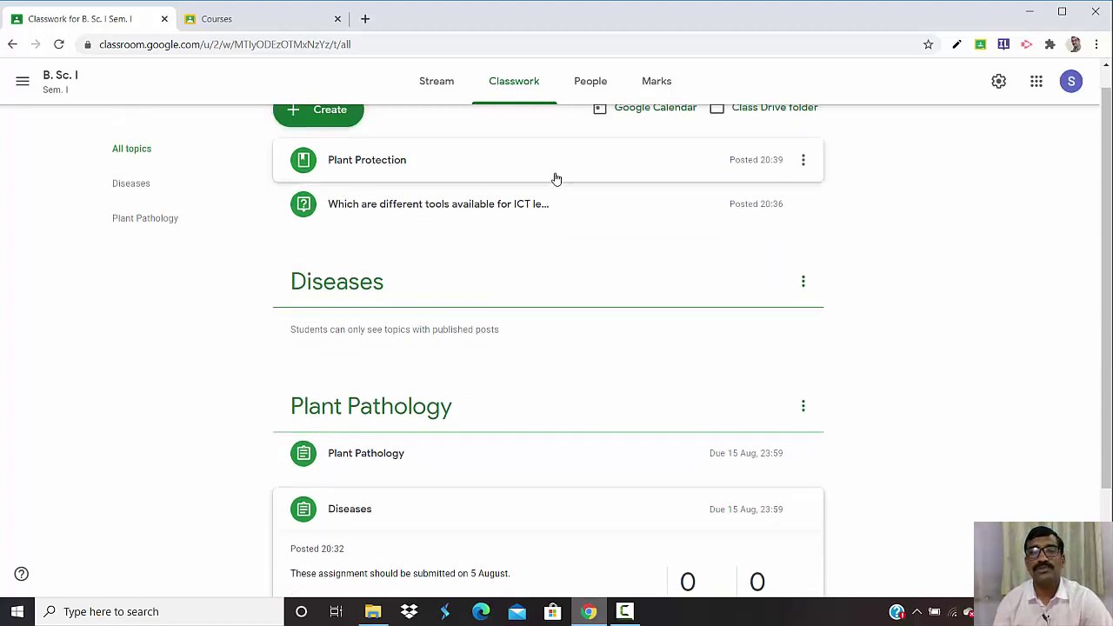
{"action": "scroll", "coordinate": [557, 178], "scroll_direction": "up", "scroll_amount": 1}
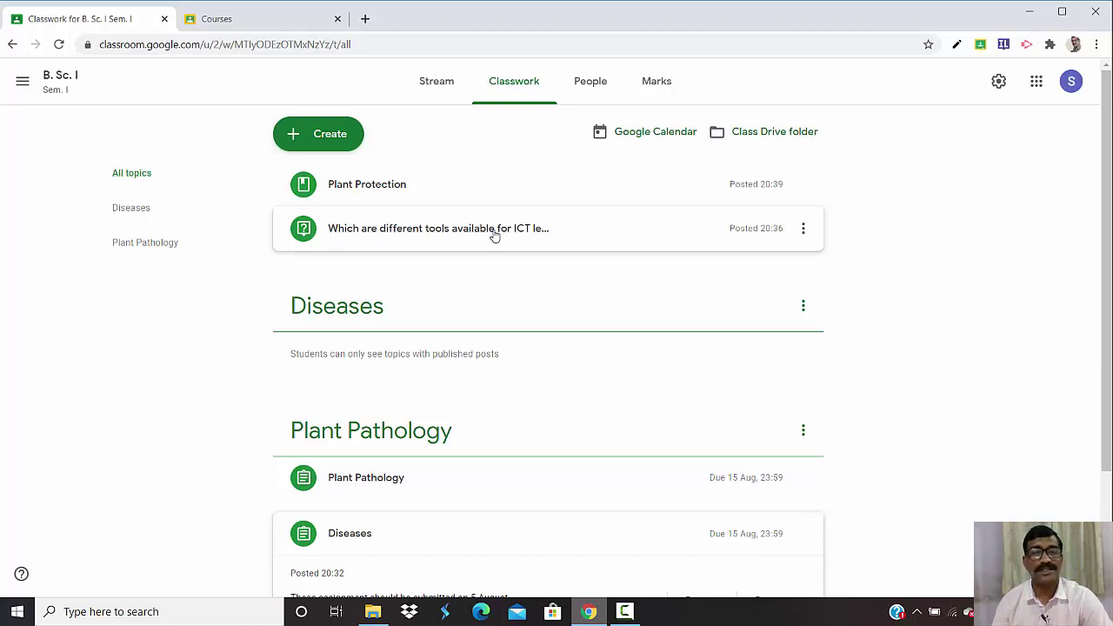
{"action": "scroll", "coordinate": [443, 339], "scroll_direction": "down", "scroll_amount": 1}
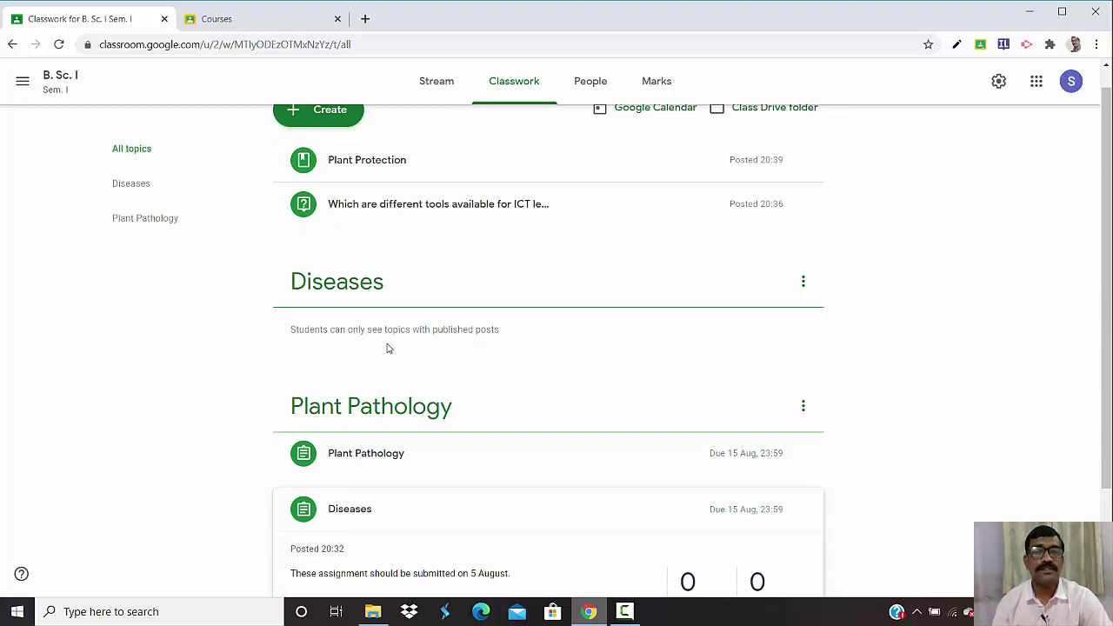
{"action": "scroll", "coordinate": [337, 144], "scroll_direction": "up", "scroll_amount": 1}
{"action": "left_click", "coordinate": [326, 135]}
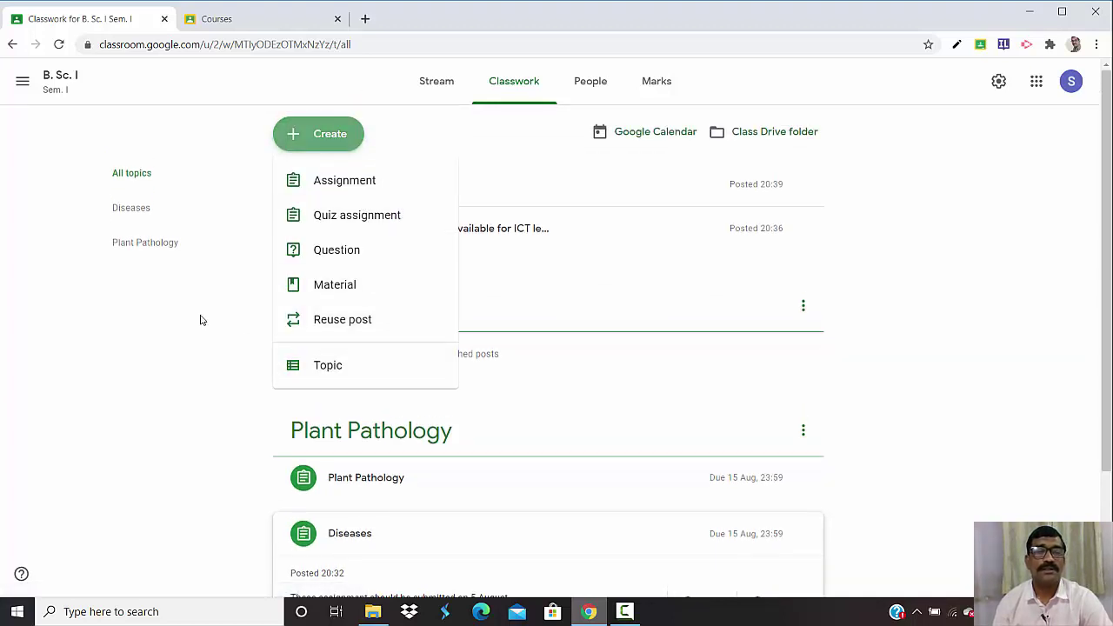
{"action": "left_click", "coordinate": [200, 320]}
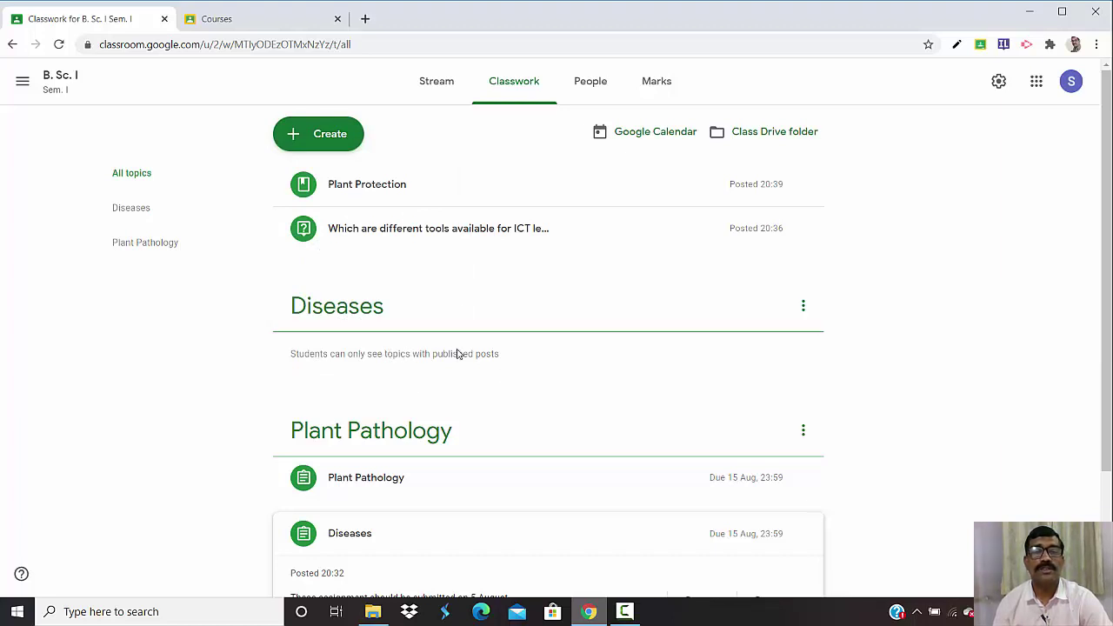
- Examine the student visibility note under the Diseases topic and the assignments listed under the Plant Pathology topic
{"action": "double_click", "coordinate": [489, 354]}
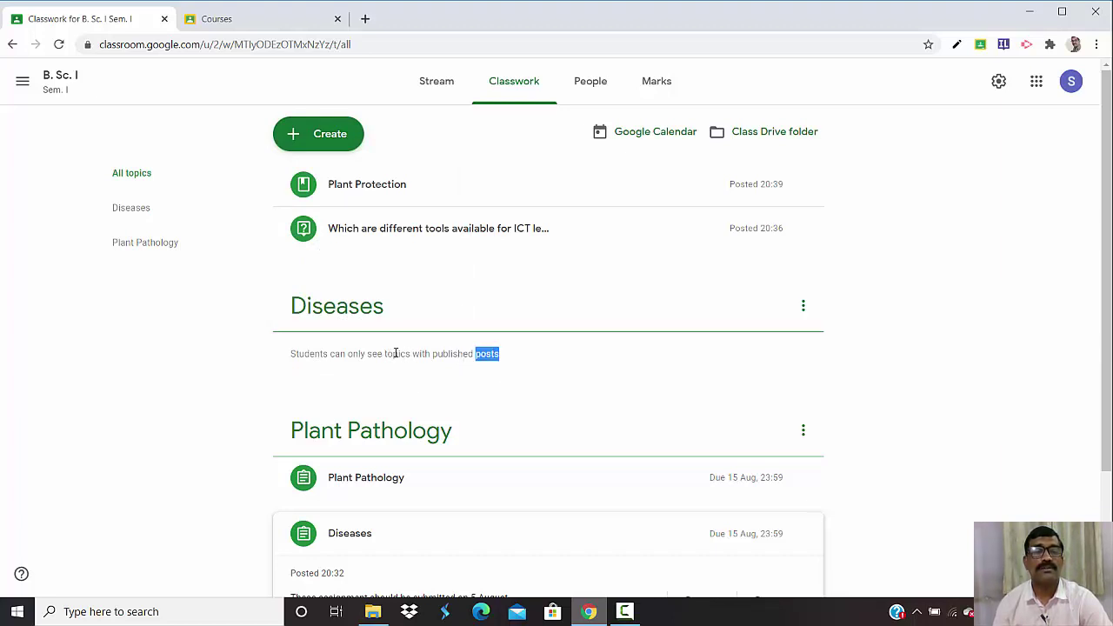
{"action": "left_click", "coordinate": [500, 354]}
{"action": "left_click_drag", "start_coordinate": [494, 354], "coordinate": [270, 357]}
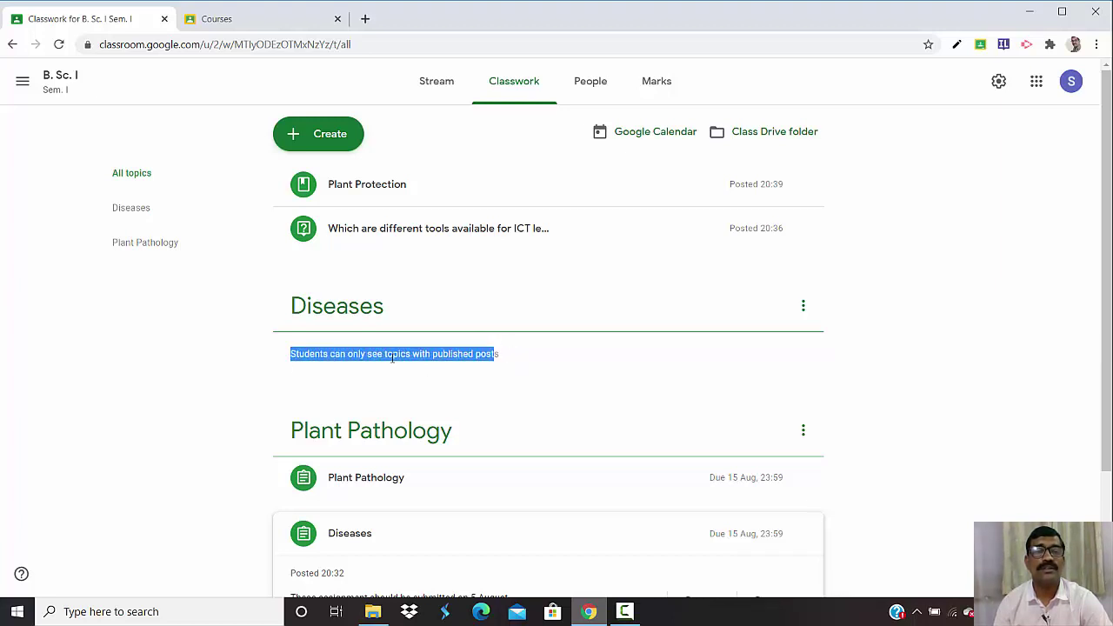
{"action": "left_click_drag", "start_coordinate": [474, 354], "coordinate": [508, 357]}
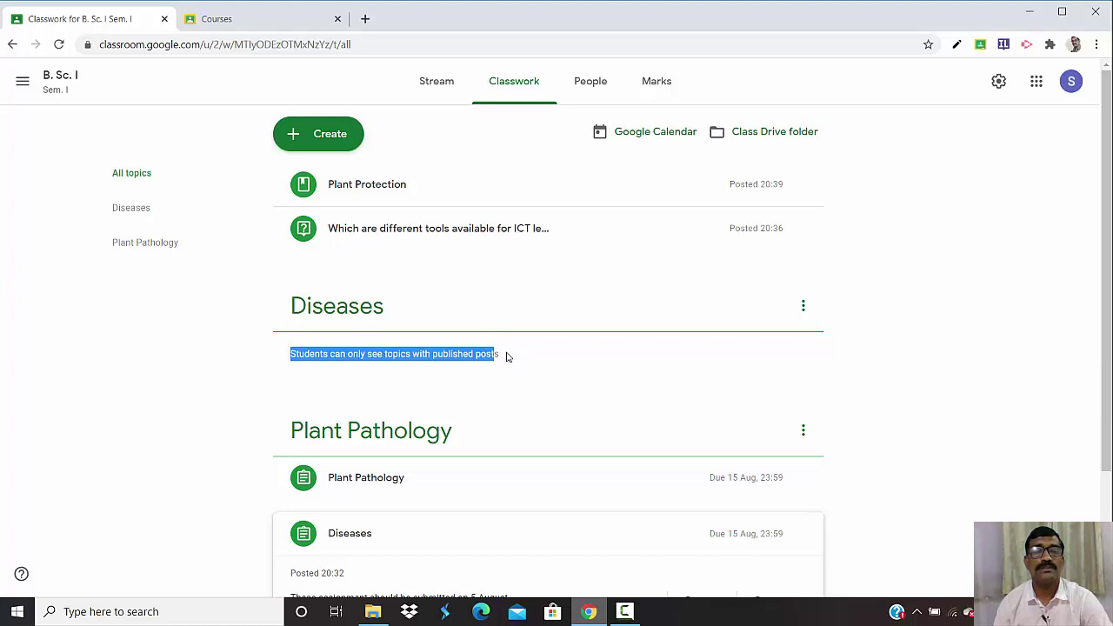
{"action": "left_click", "coordinate": [508, 357]}
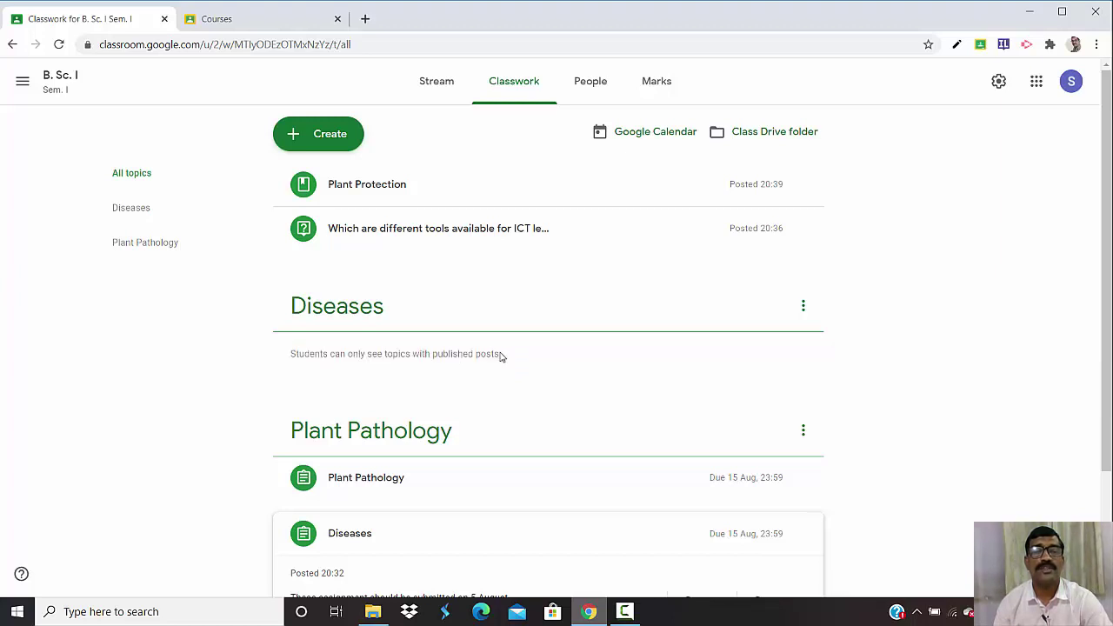
{"action": "left_click_drag", "start_coordinate": [383, 354], "coordinate": [350, 354]}
{"action": "left_click", "coordinate": [520, 357]}
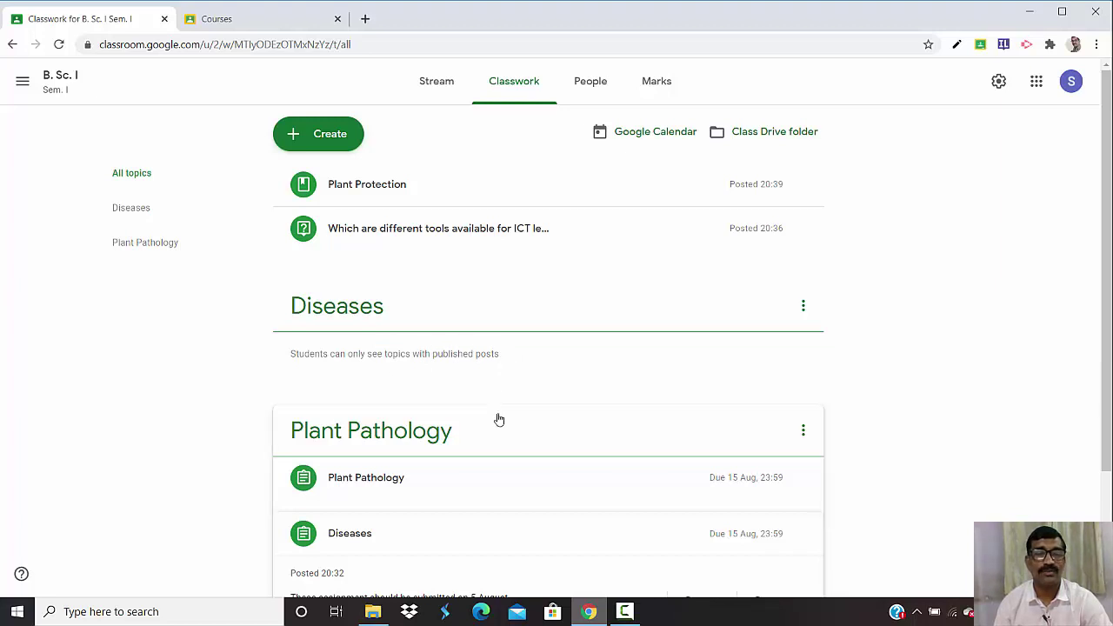
{"action": "scroll", "coordinate": [495, 413], "scroll_direction": "down", "scroll_amount": 2}
{"action": "scroll", "coordinate": [452, 356], "scroll_direction": "down", "scroll_amount": 1}
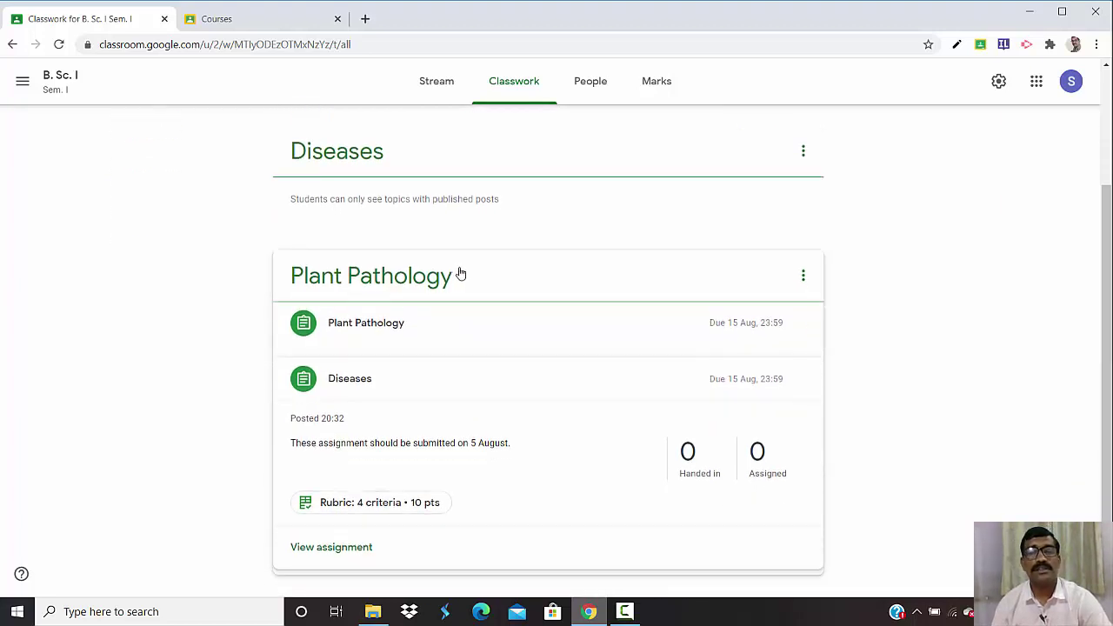